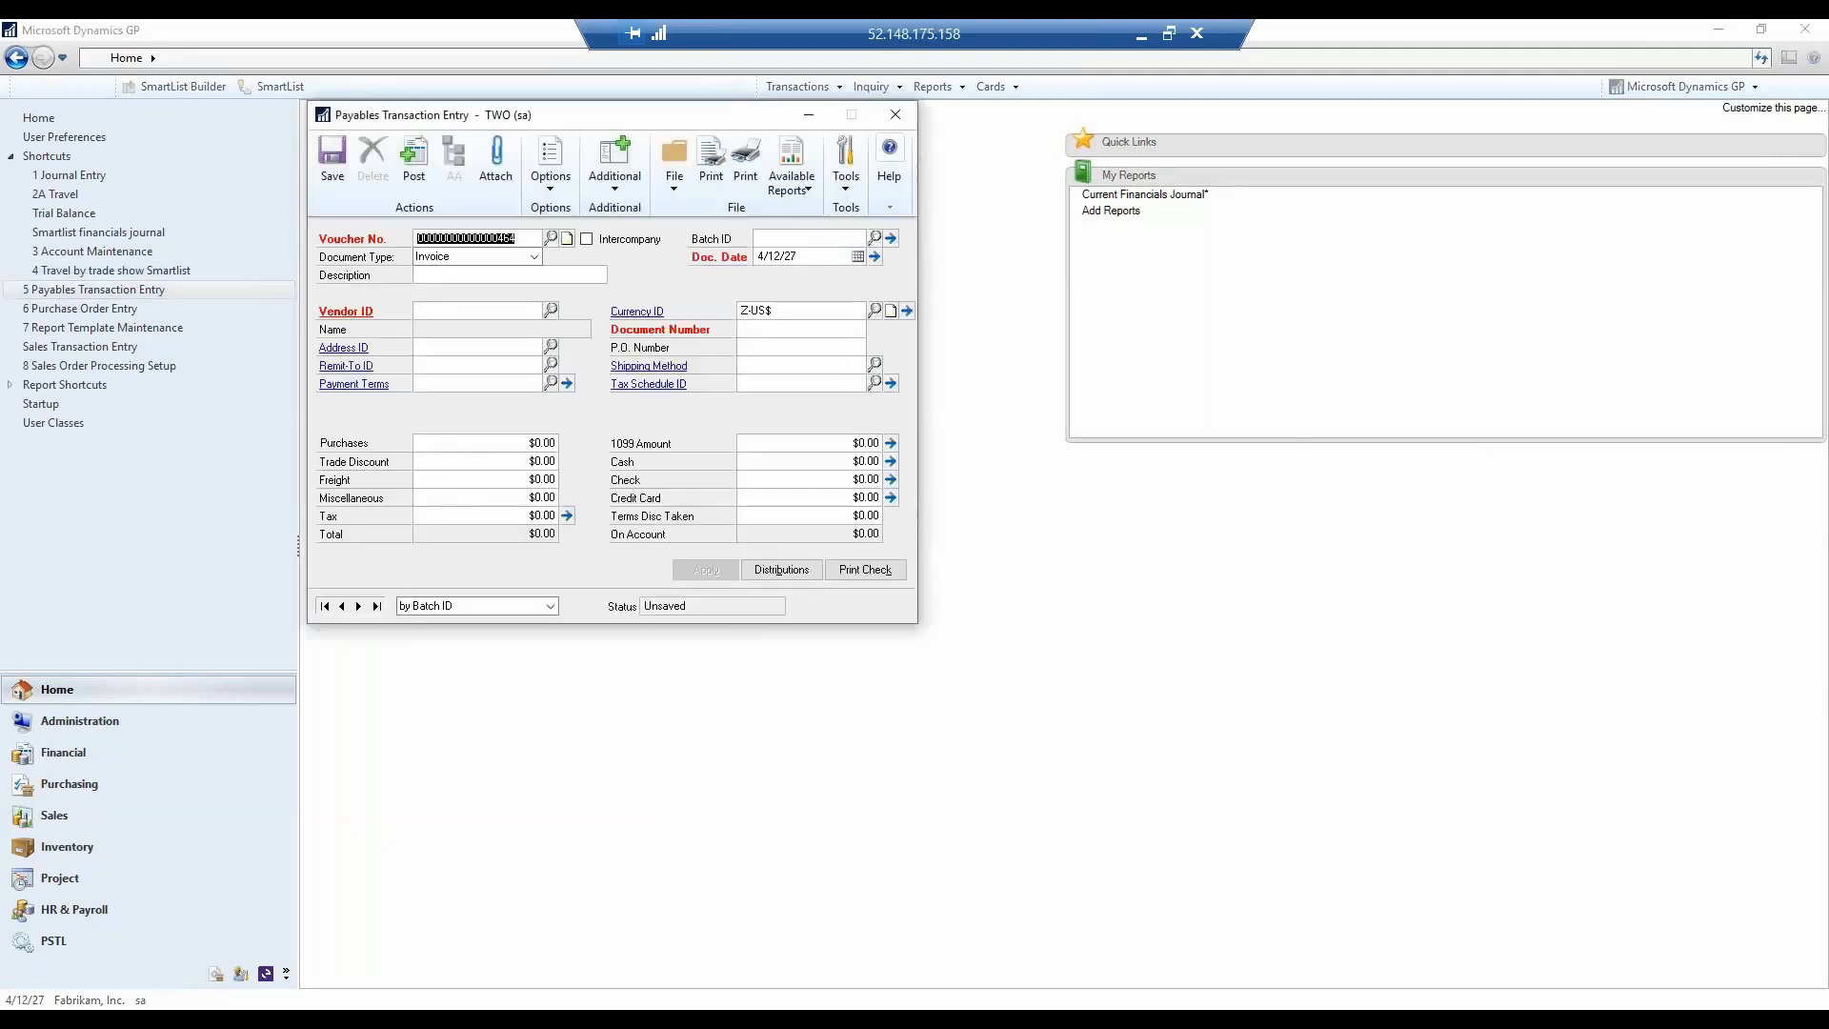
- Browse payables transactions by Voucher Number and bring up the saved A Travel Company invoice for the trade show setup
{"action": "left_click", "coordinate": [409, 607]}
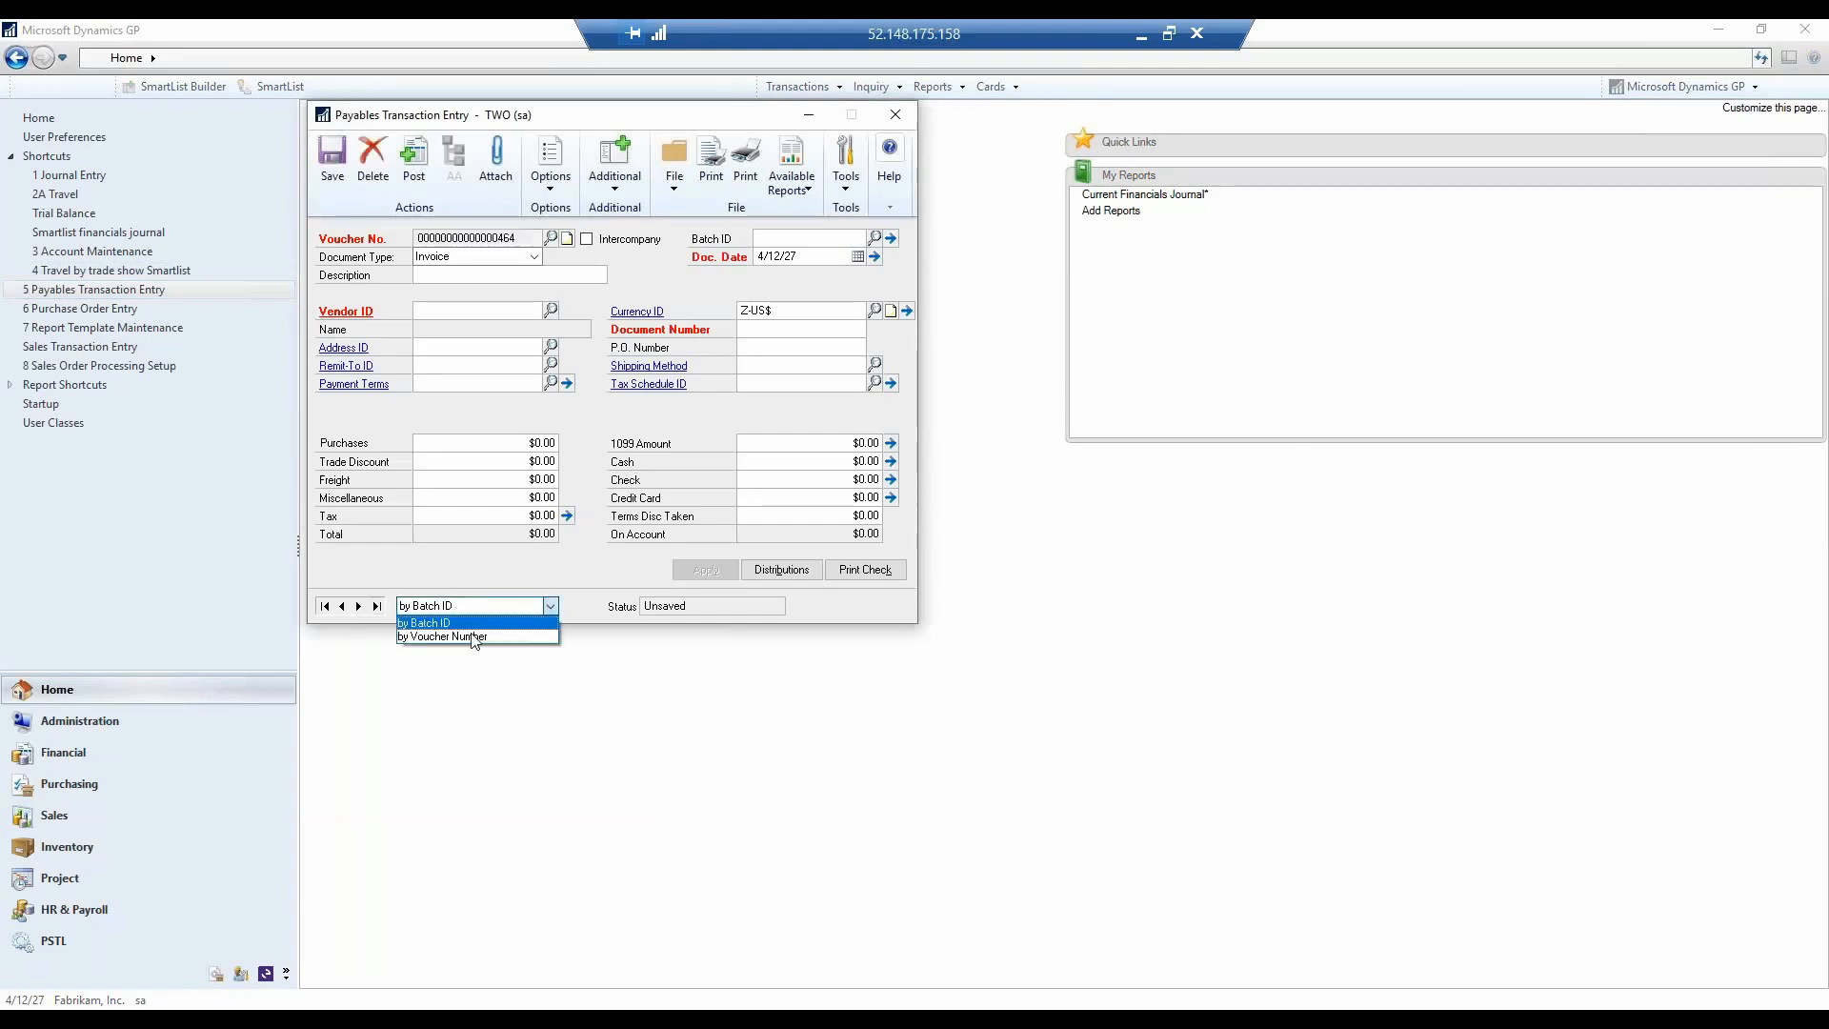
{"action": "left_click", "coordinate": [466, 635]}
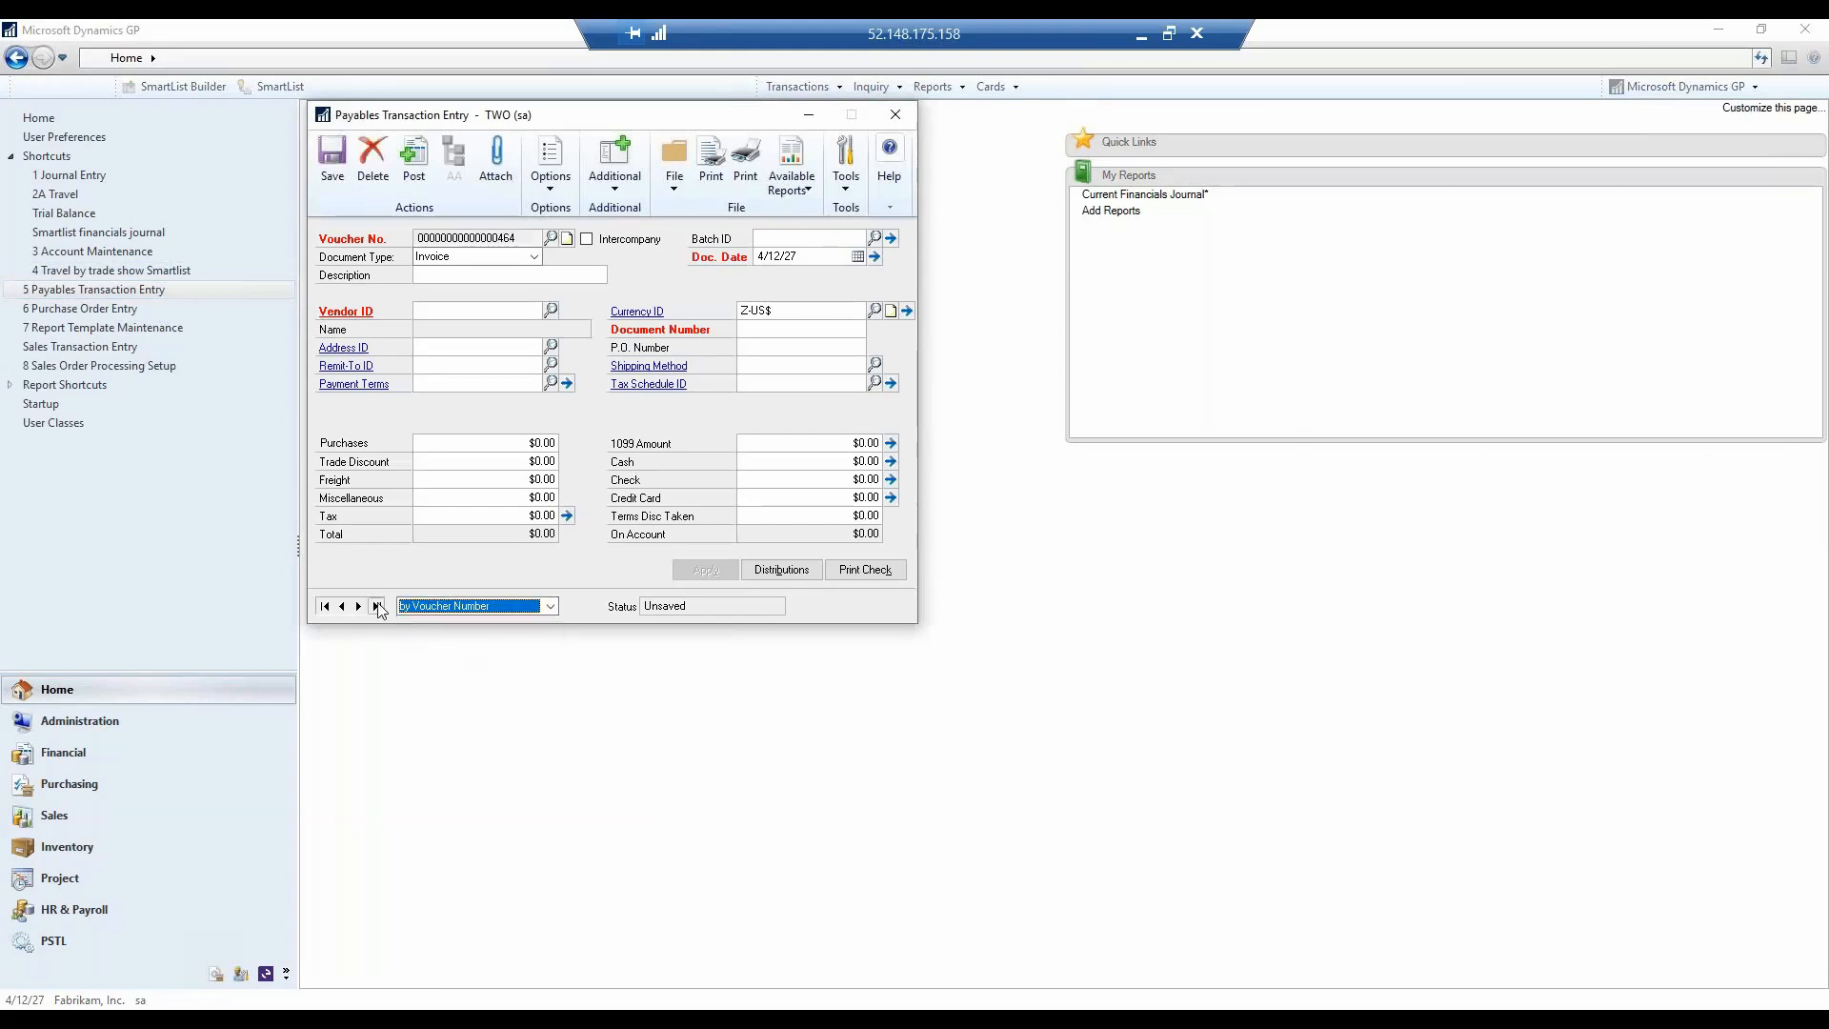
{"action": "left_click", "coordinate": [376, 607]}
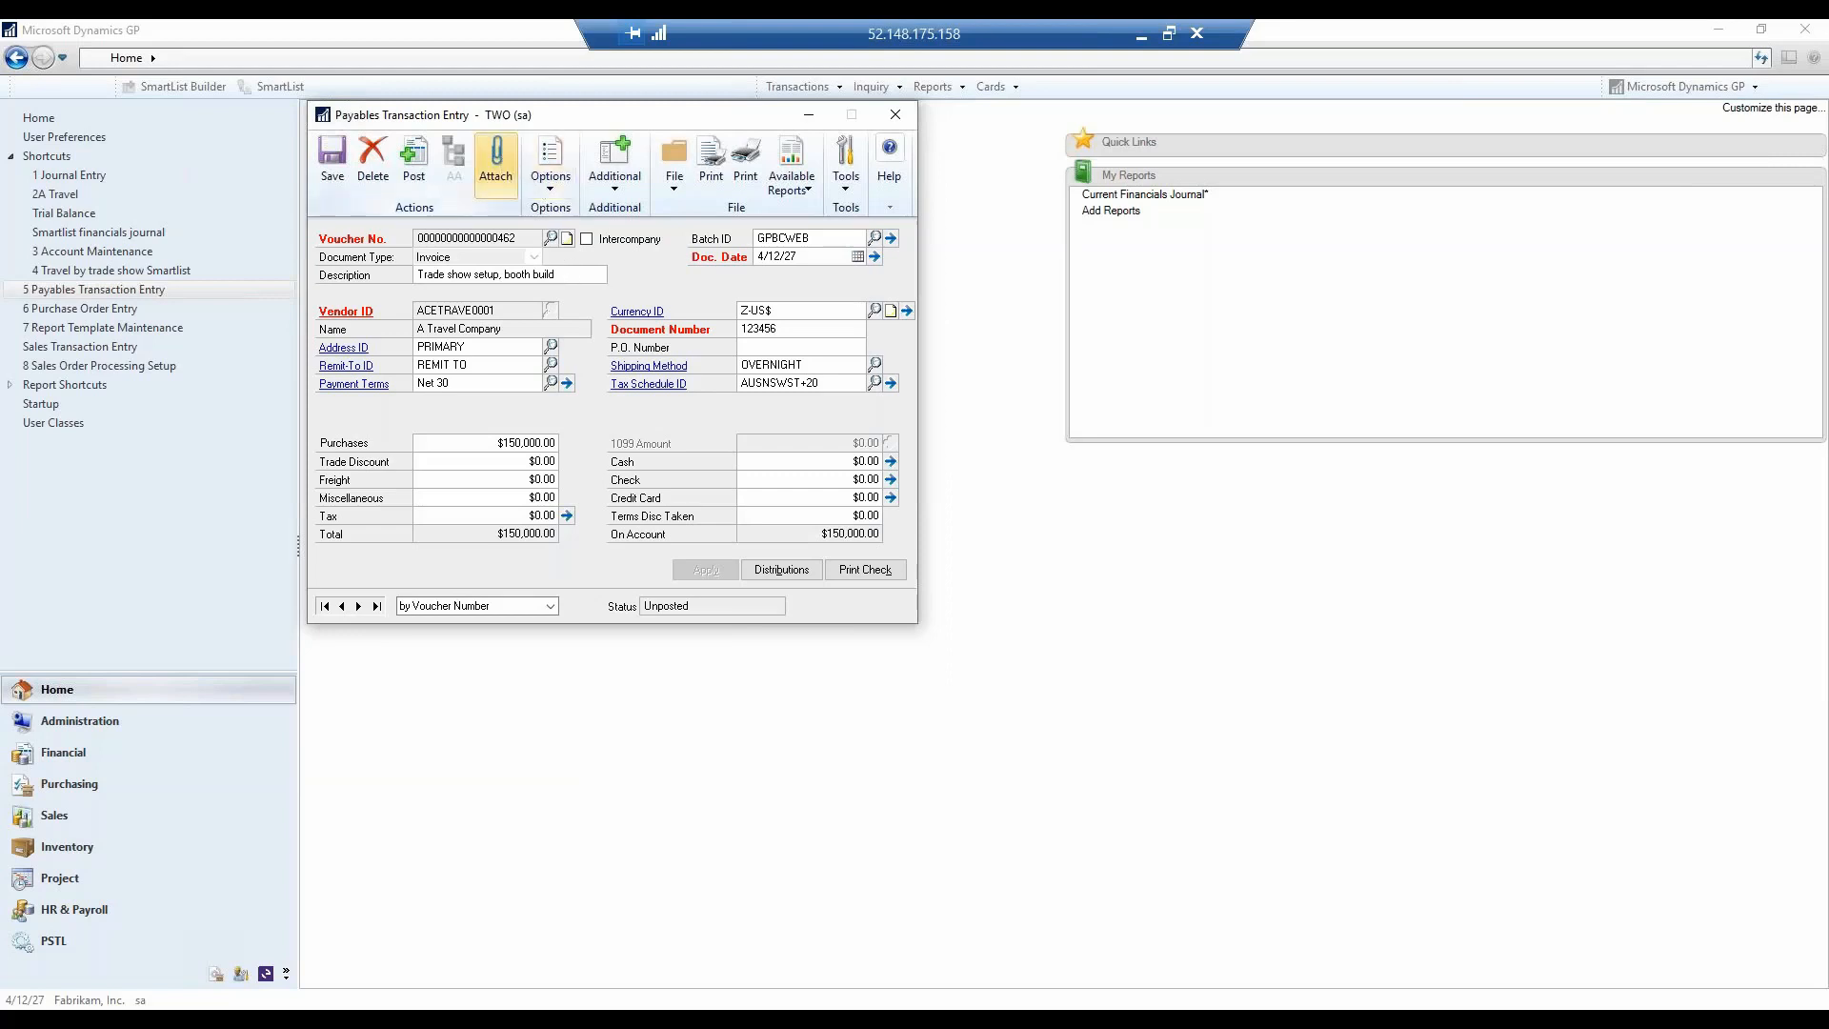
- Check the invoice's document attachments and review its account distributions down to the last line
{"action": "left_click", "coordinate": [495, 157]}
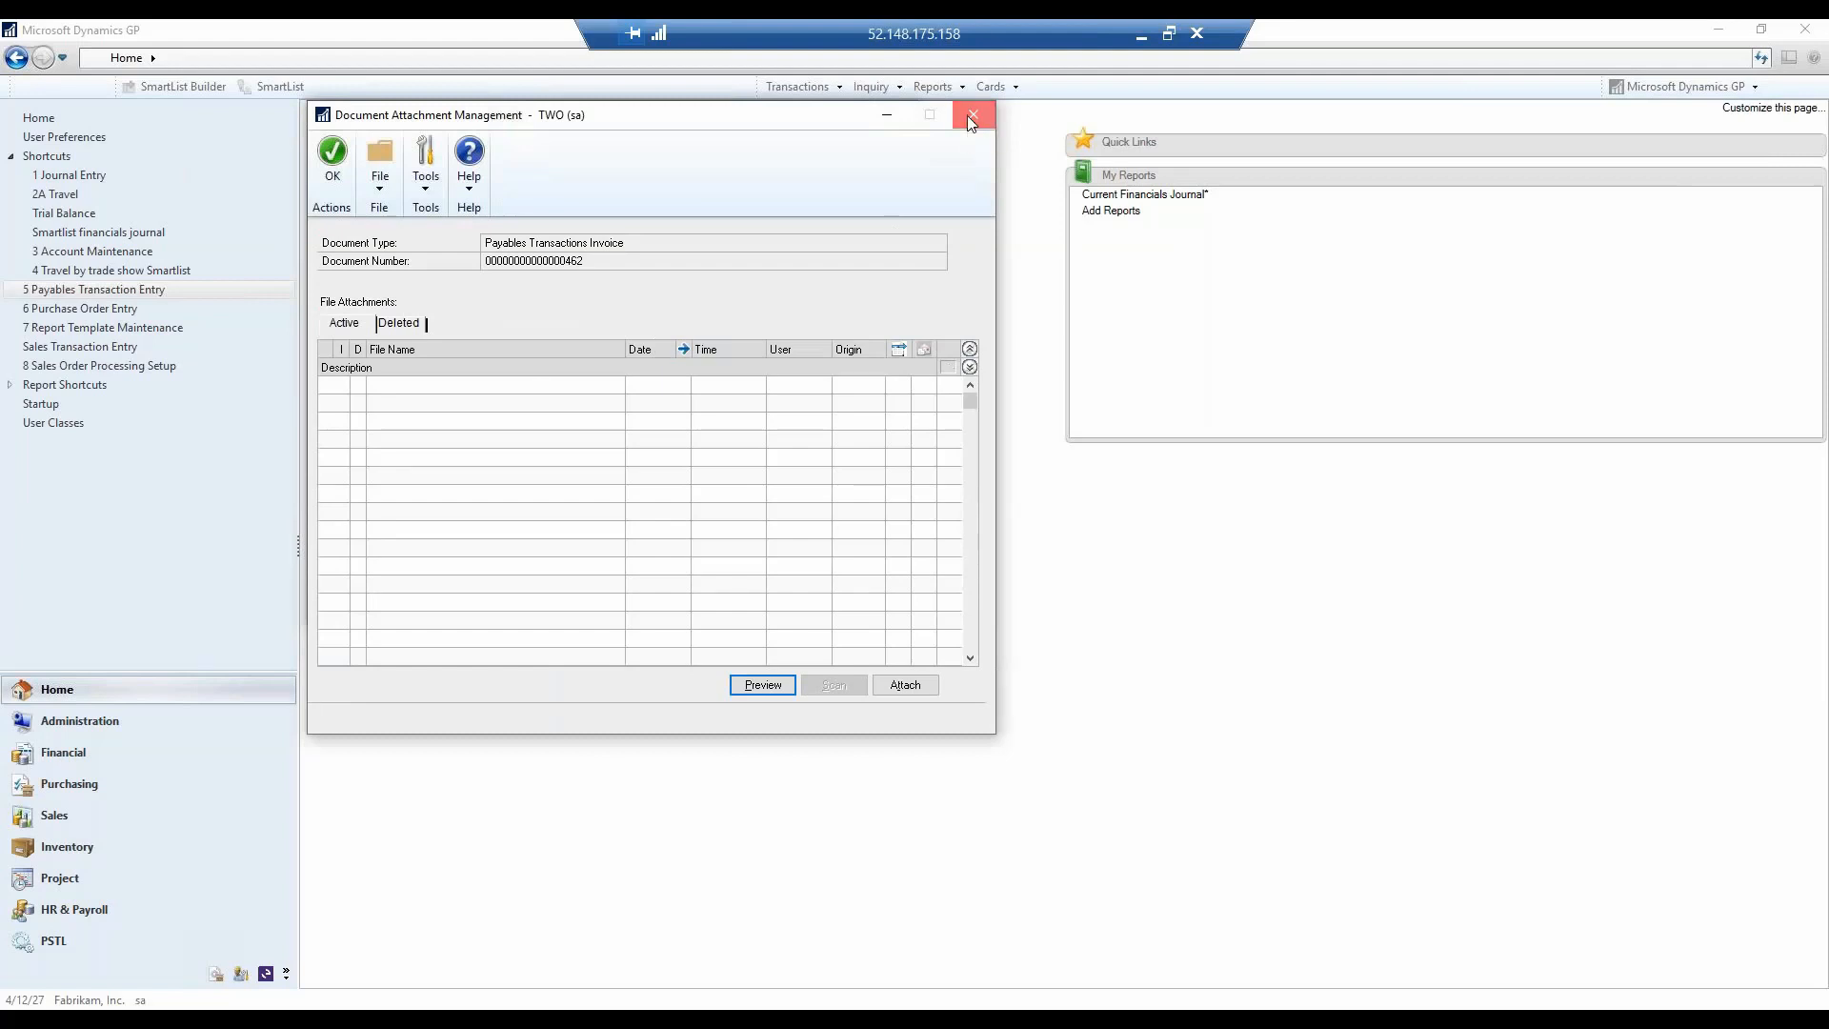
{"action": "left_click", "coordinate": [971, 118]}
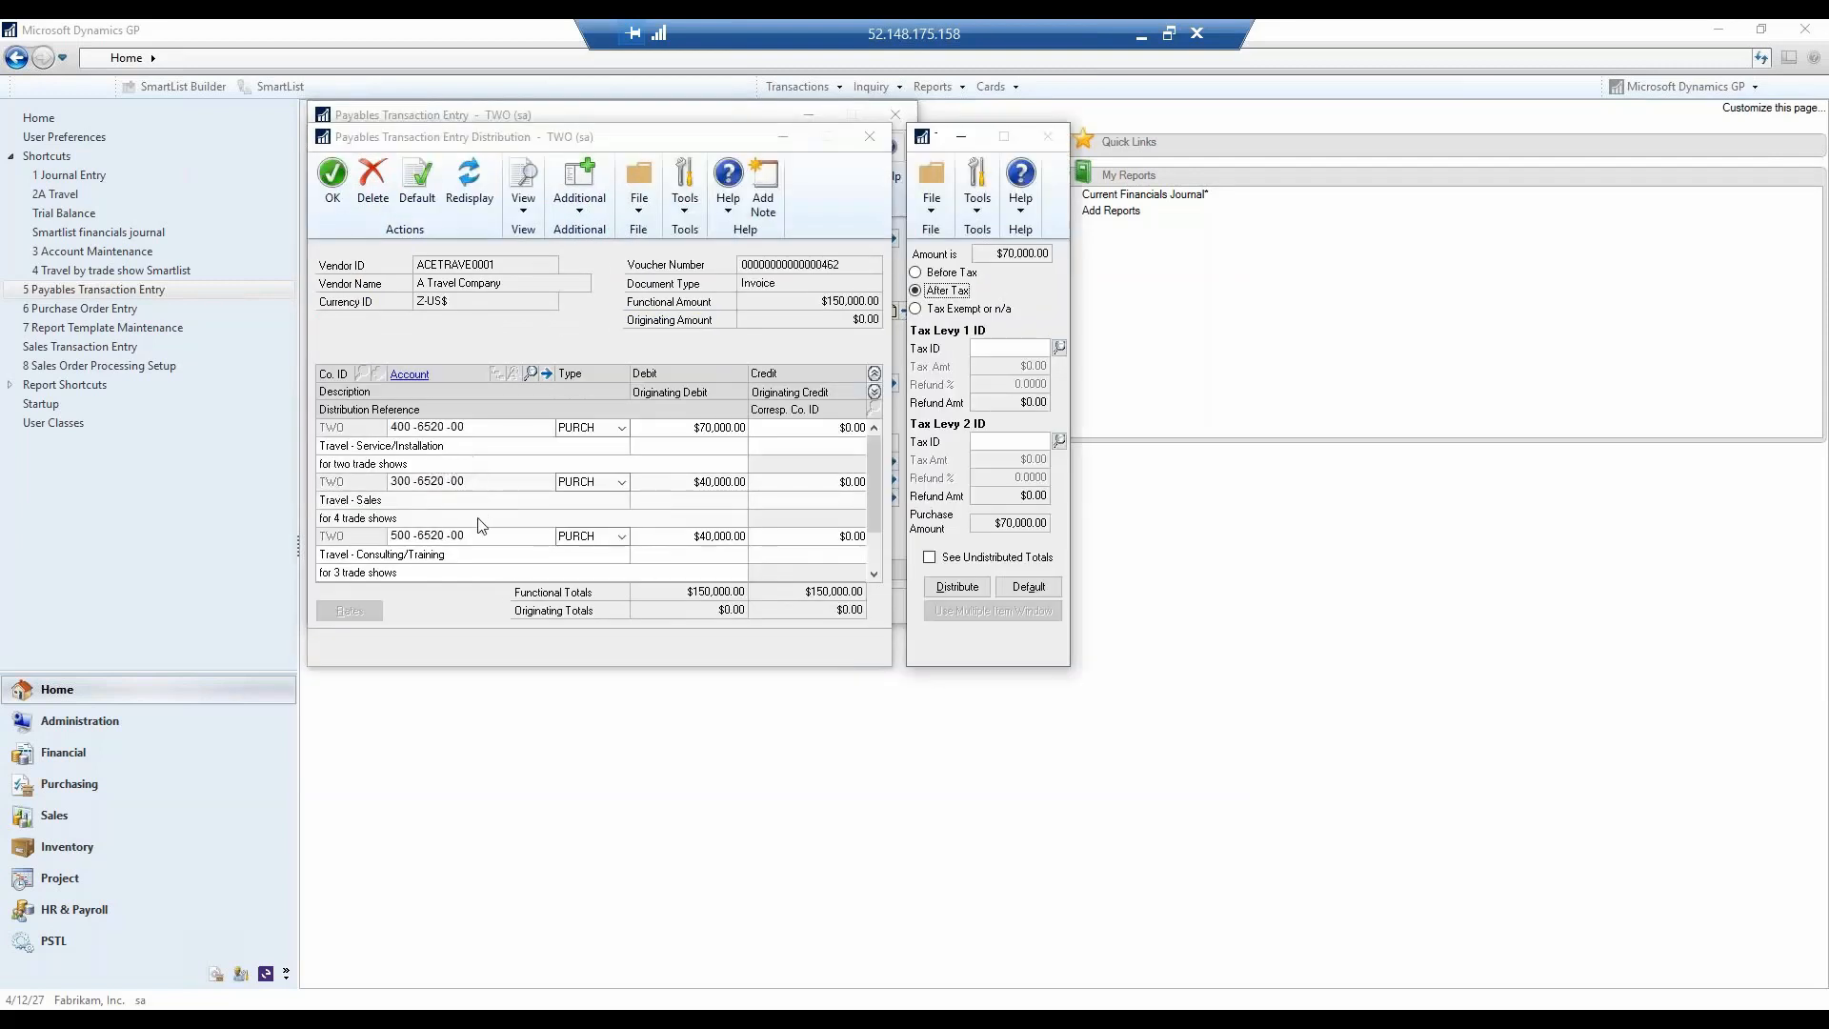
{"action": "left_click", "coordinate": [875, 578]}
{"action": "left_click", "coordinate": [875, 579]}
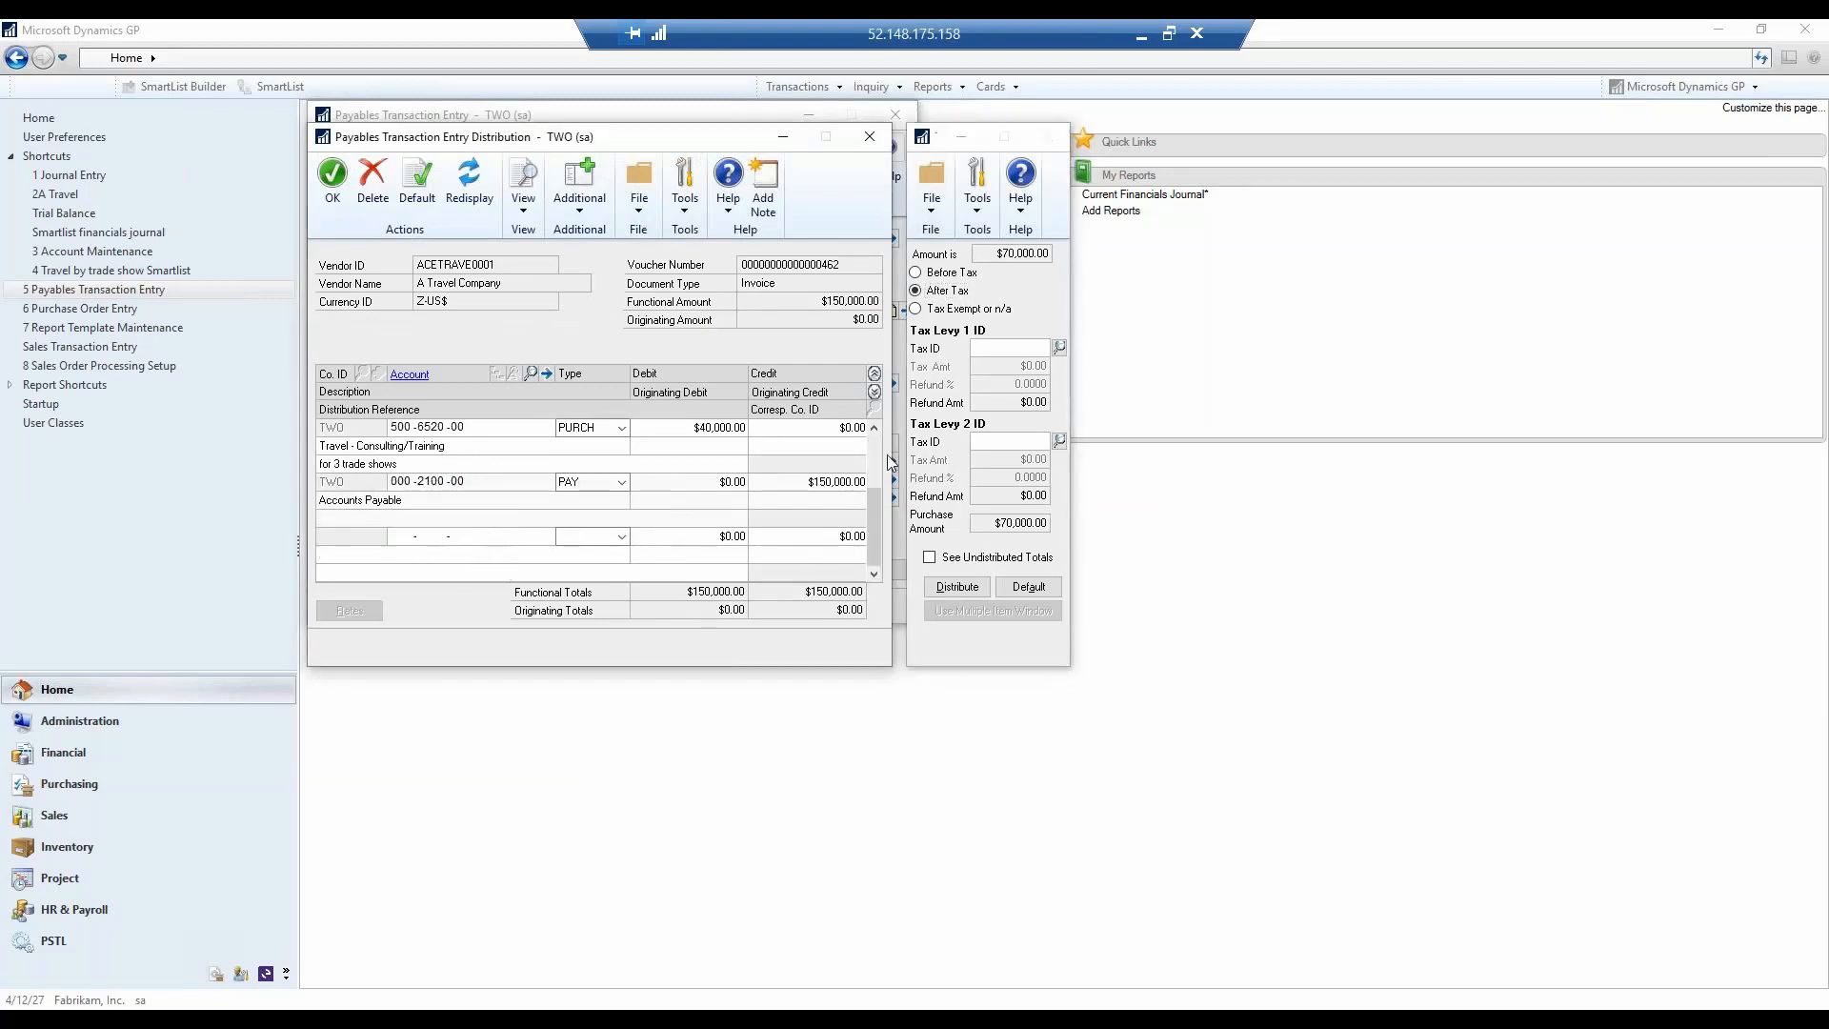
{"action": "left_click", "coordinate": [332, 176]}
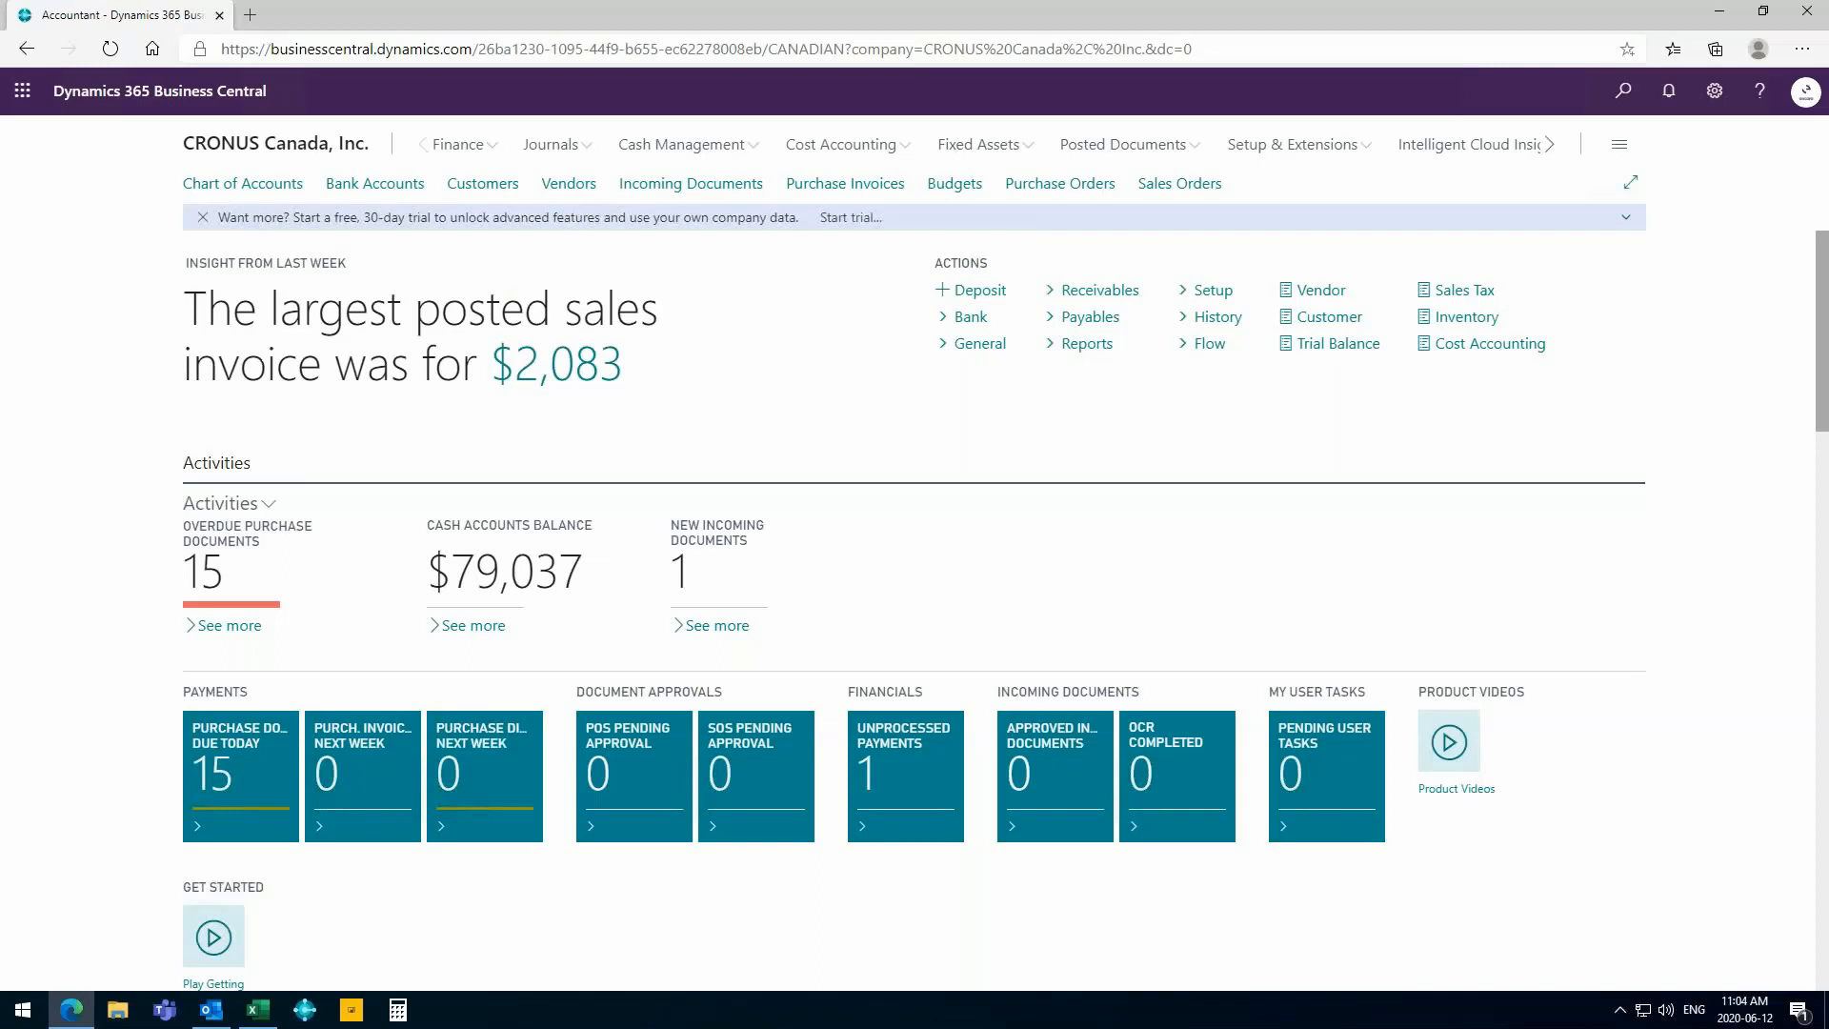
- In Dynamics 365 Business Central, create a new purchase invoice for the vendor Fabrikam, Inc
{"action": "left_click", "coordinate": [827, 185]}
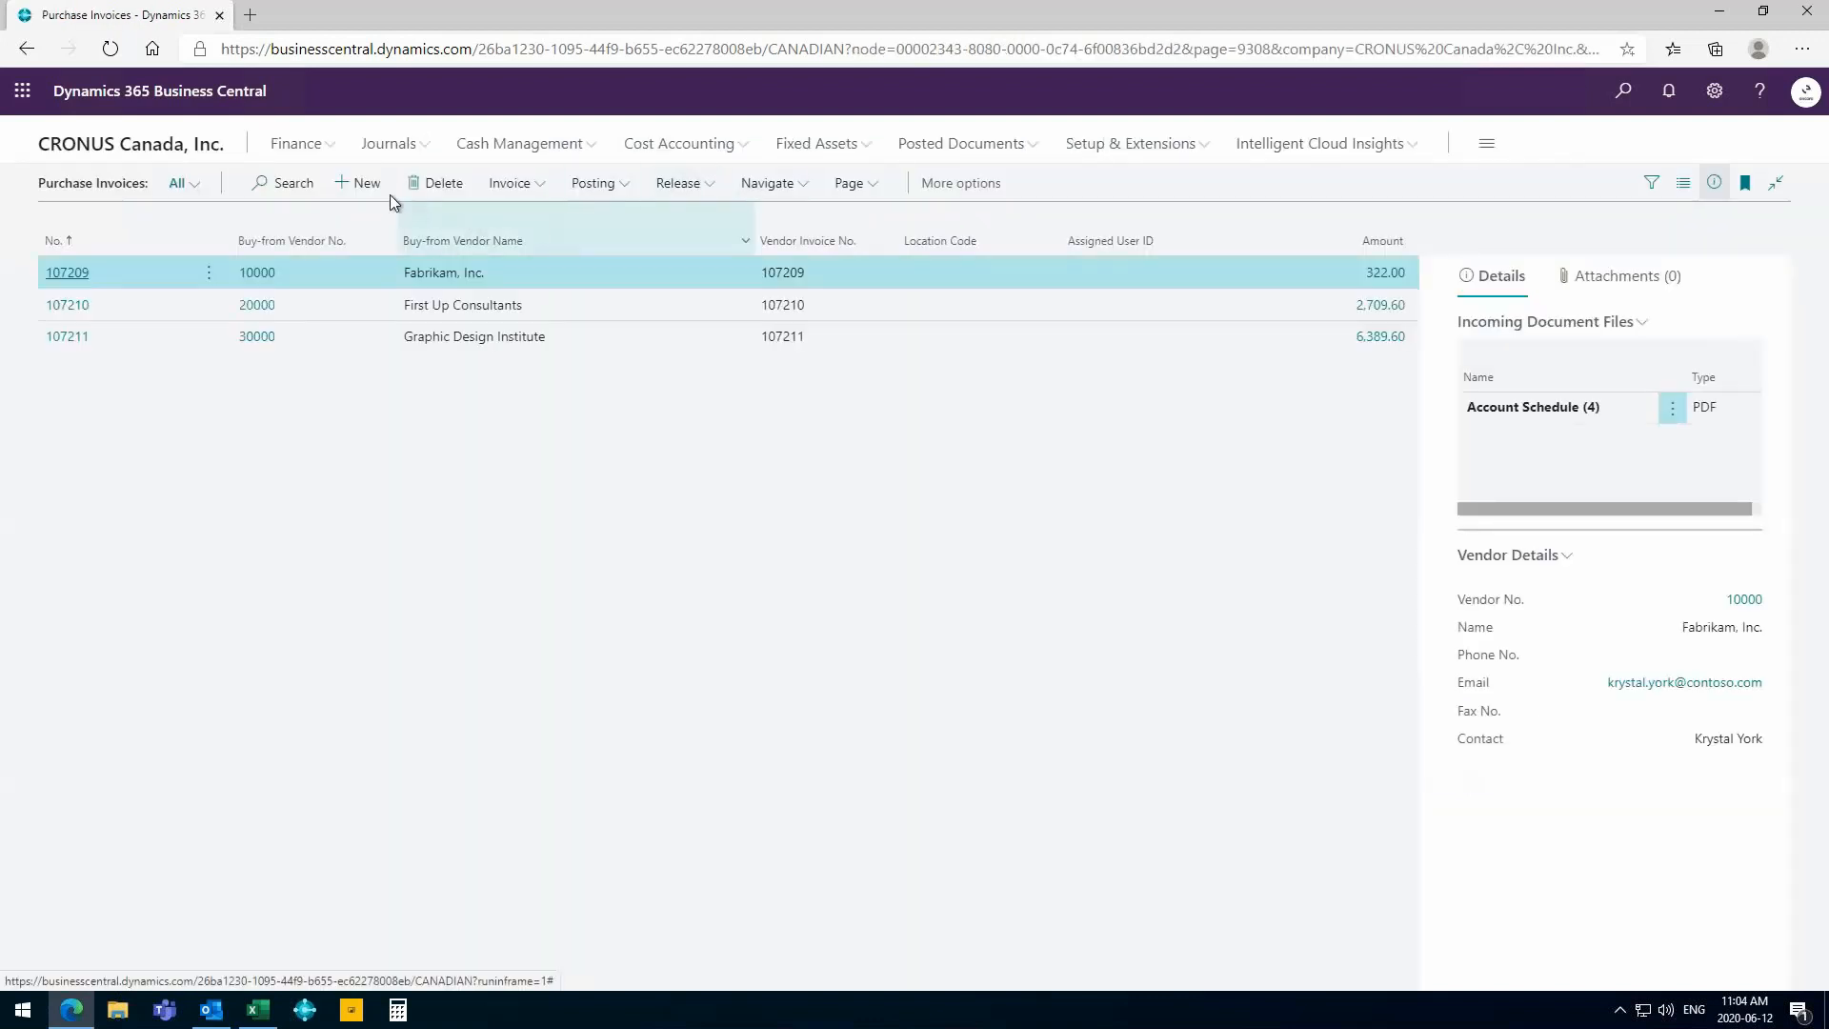
{"action": "left_click", "coordinate": [362, 190]}
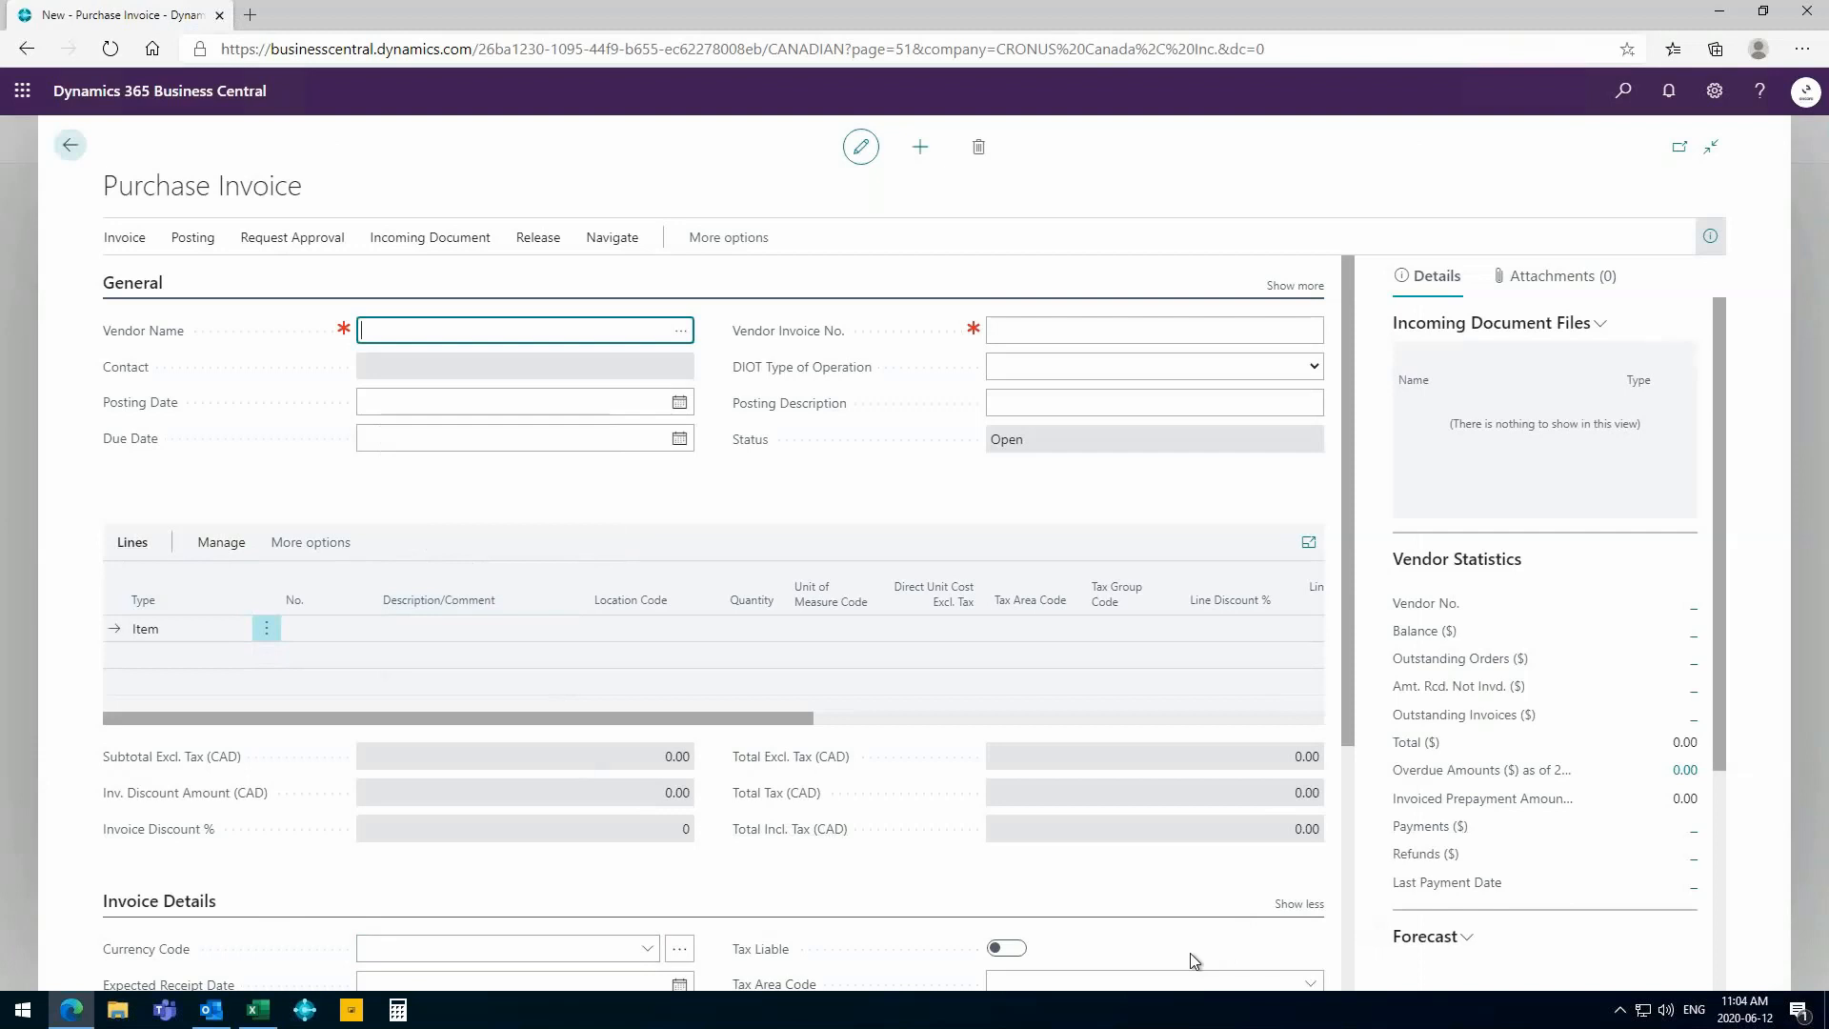
{"action": "mouse_move", "coordinate": [753, 948]}
{"action": "left_click", "coordinate": [680, 334]}
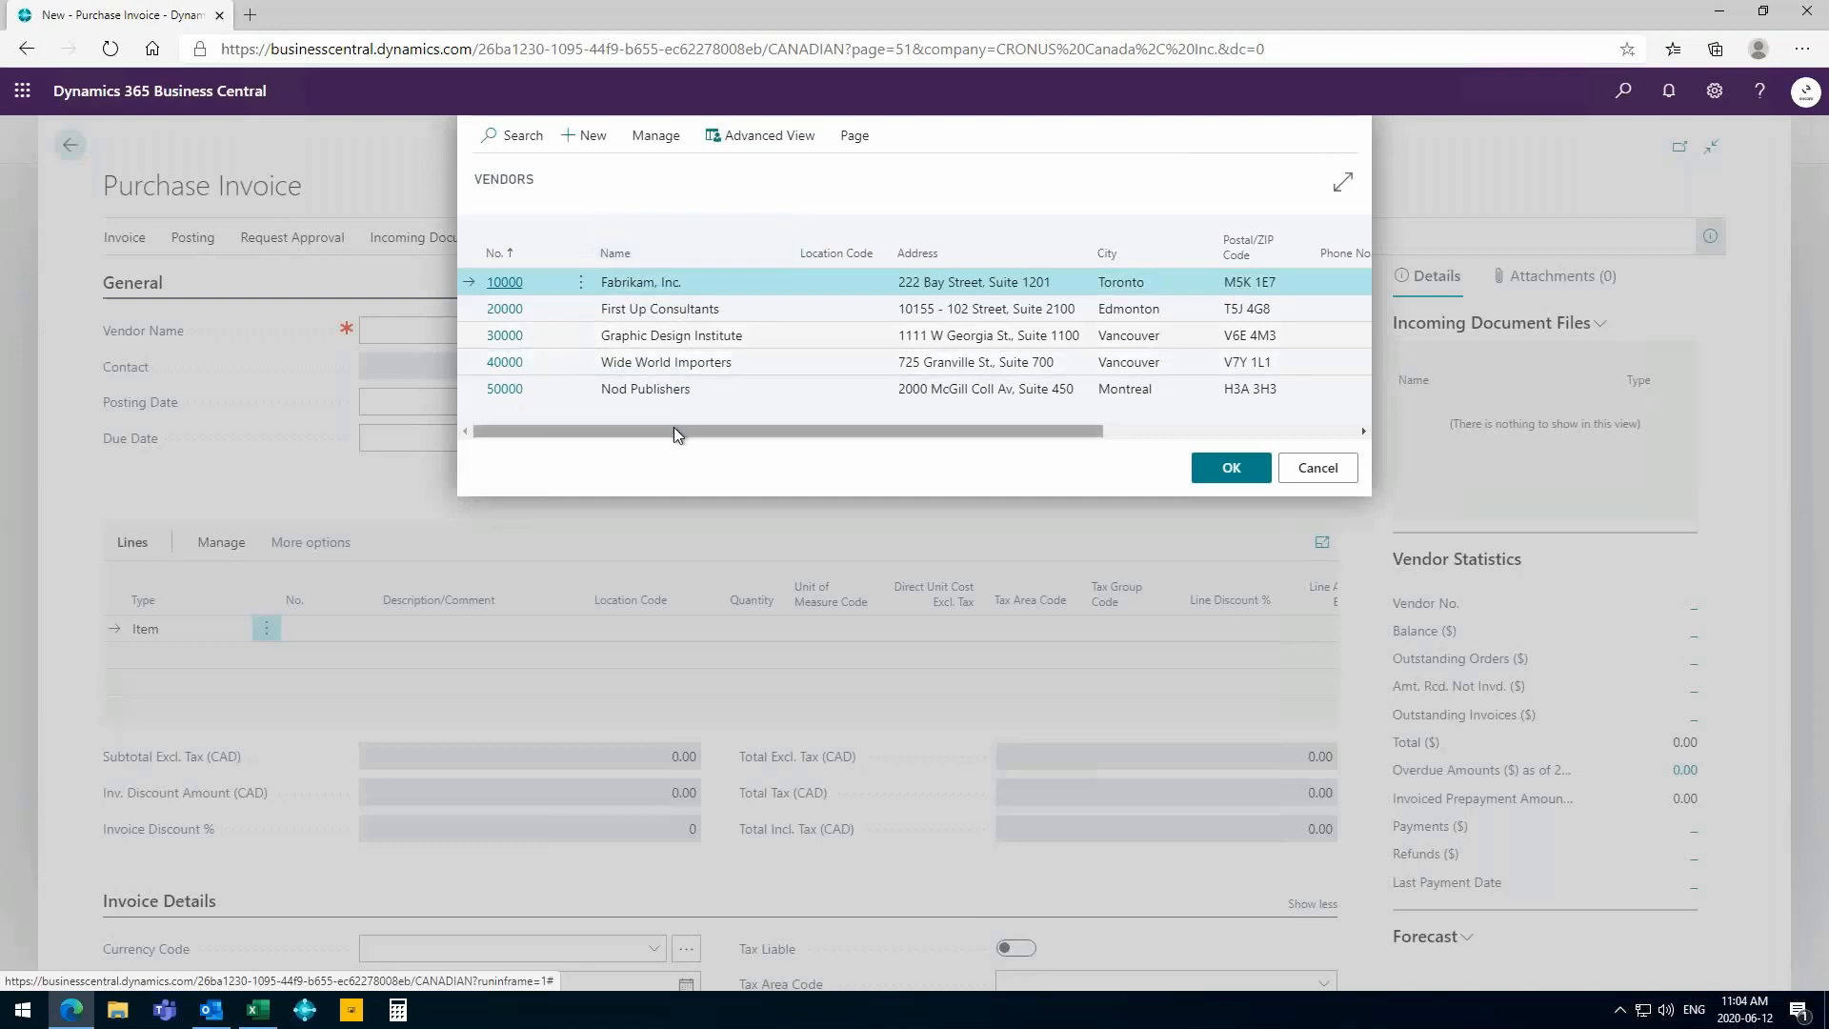
{"action": "left_click", "coordinate": [630, 284]}
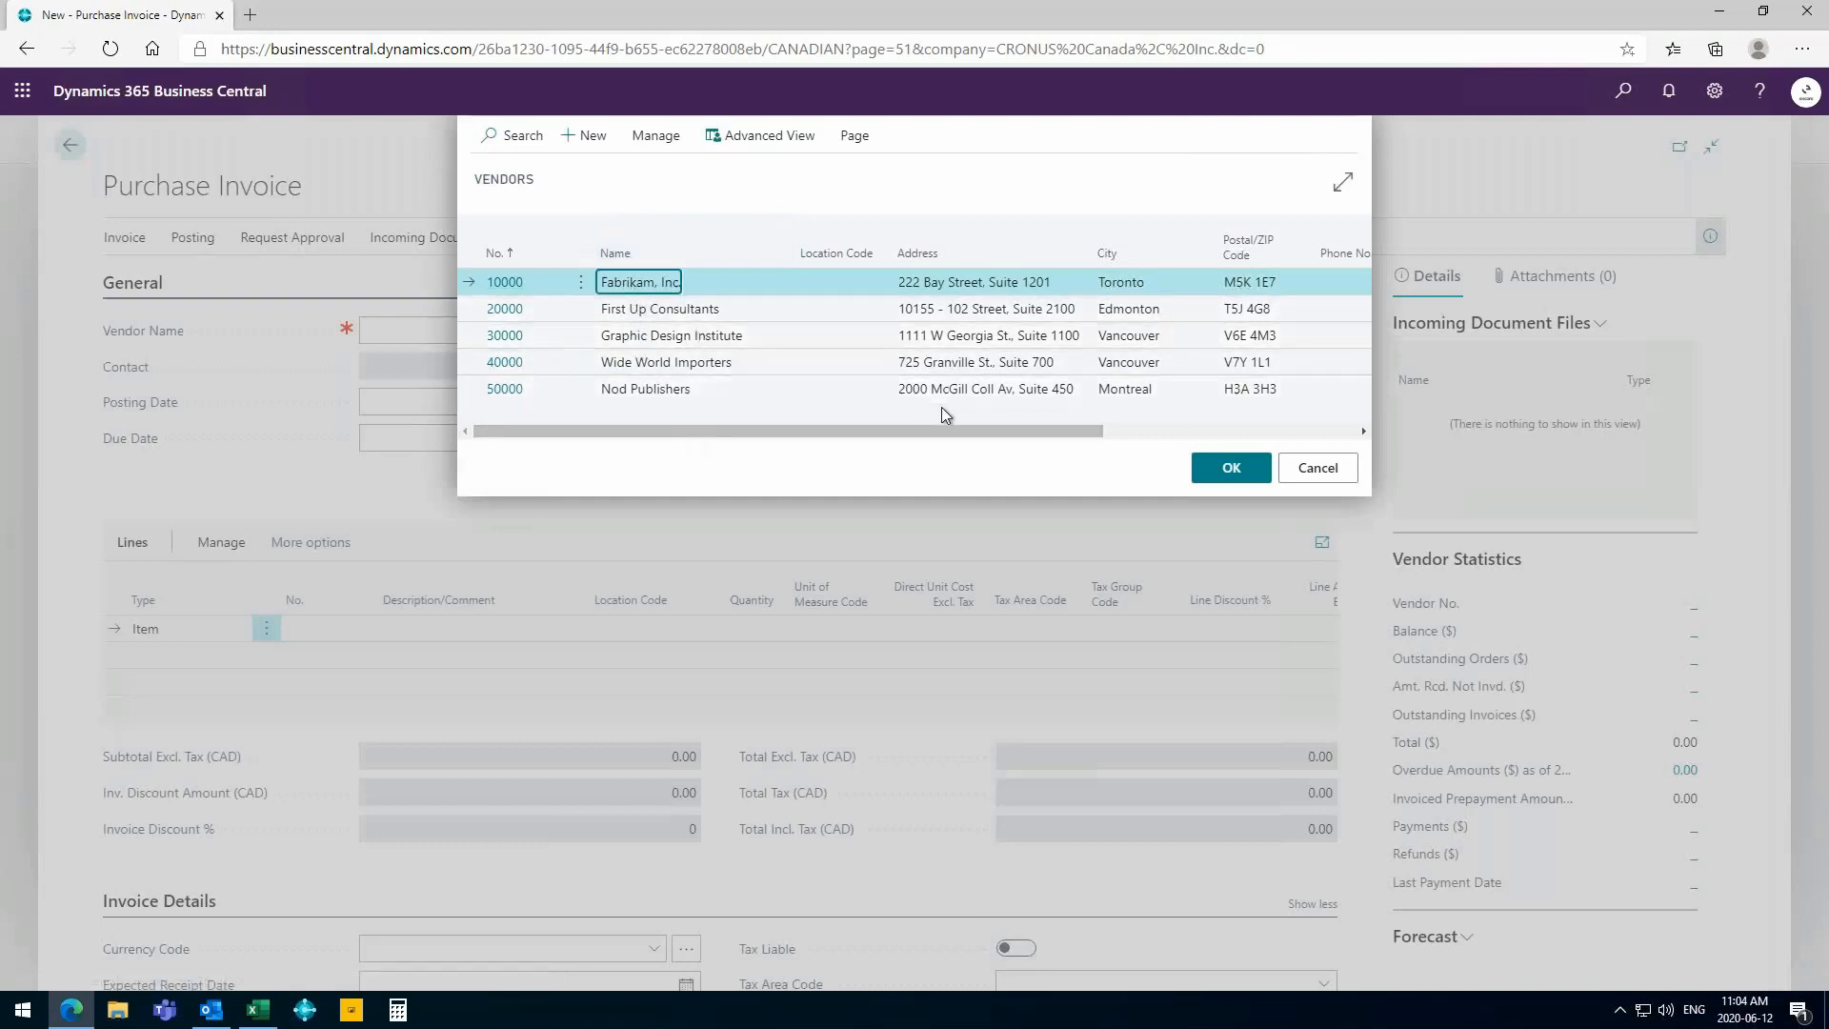
{"action": "left_click", "coordinate": [1236, 469]}
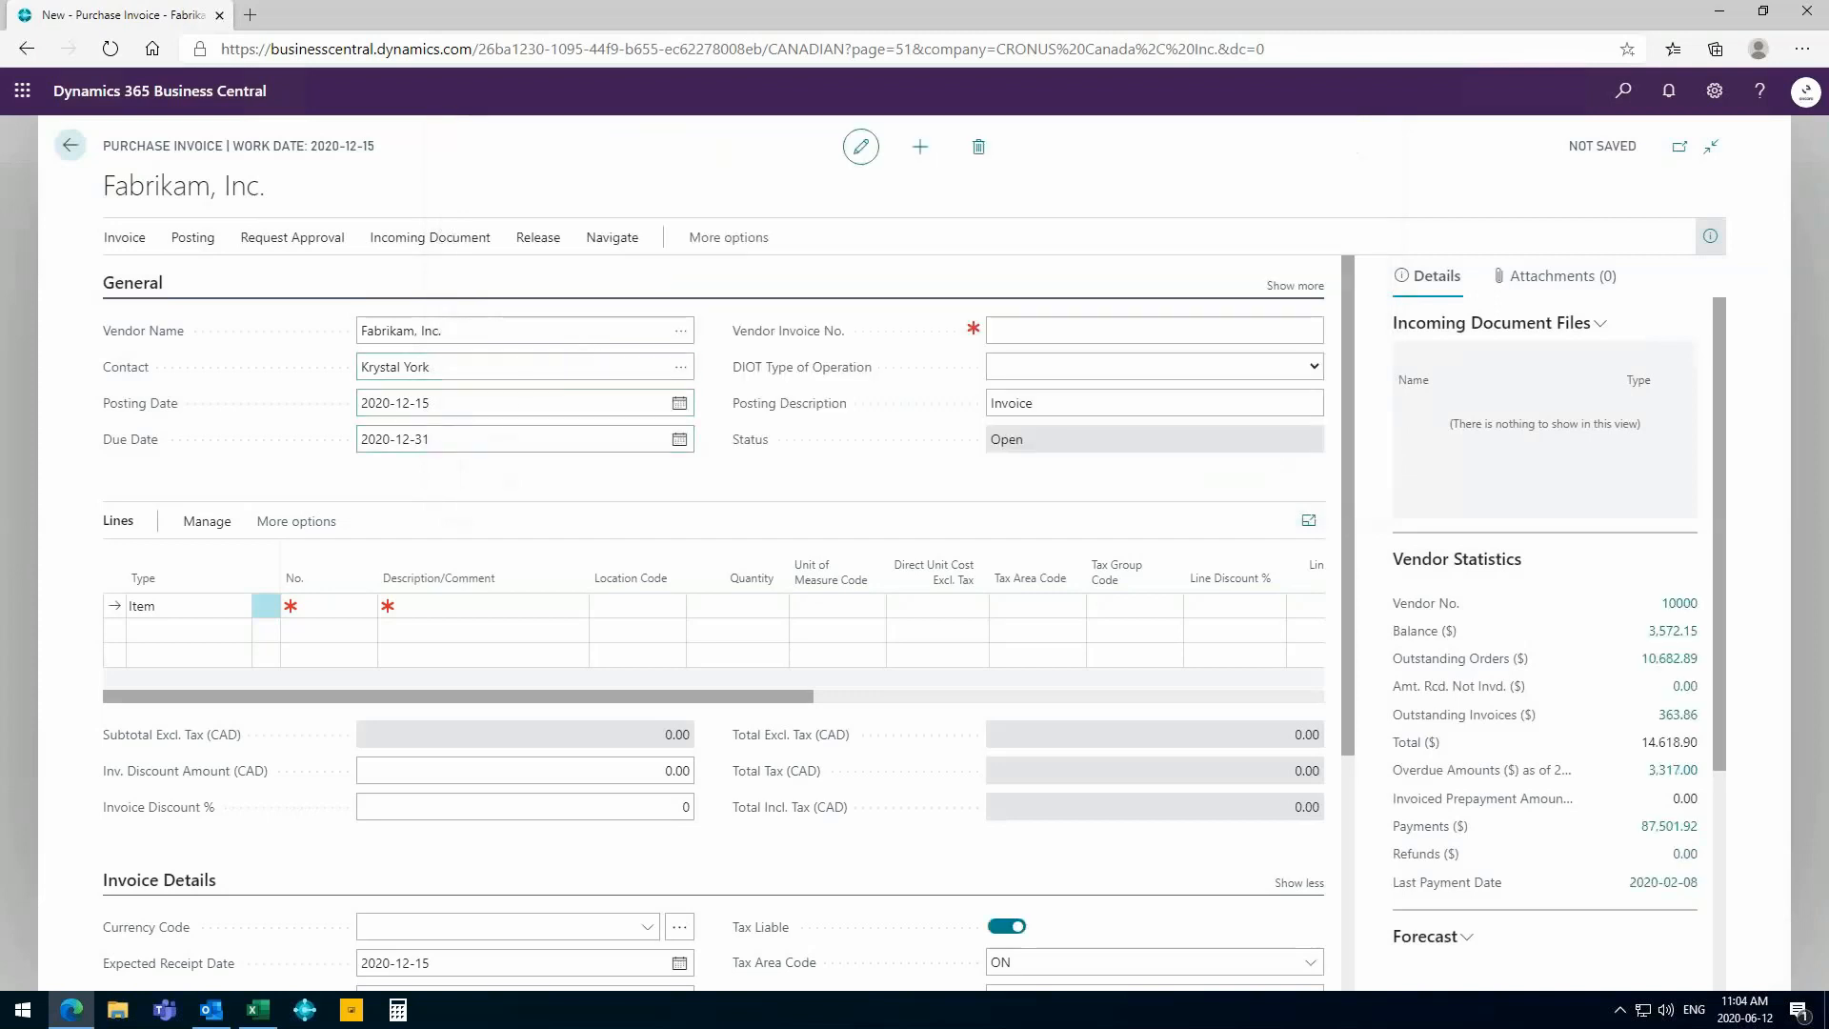
- Enter the vendor invoice number and look over the additional general fields of the purchase invoice
{"action": "left_click", "coordinate": [1064, 326]}
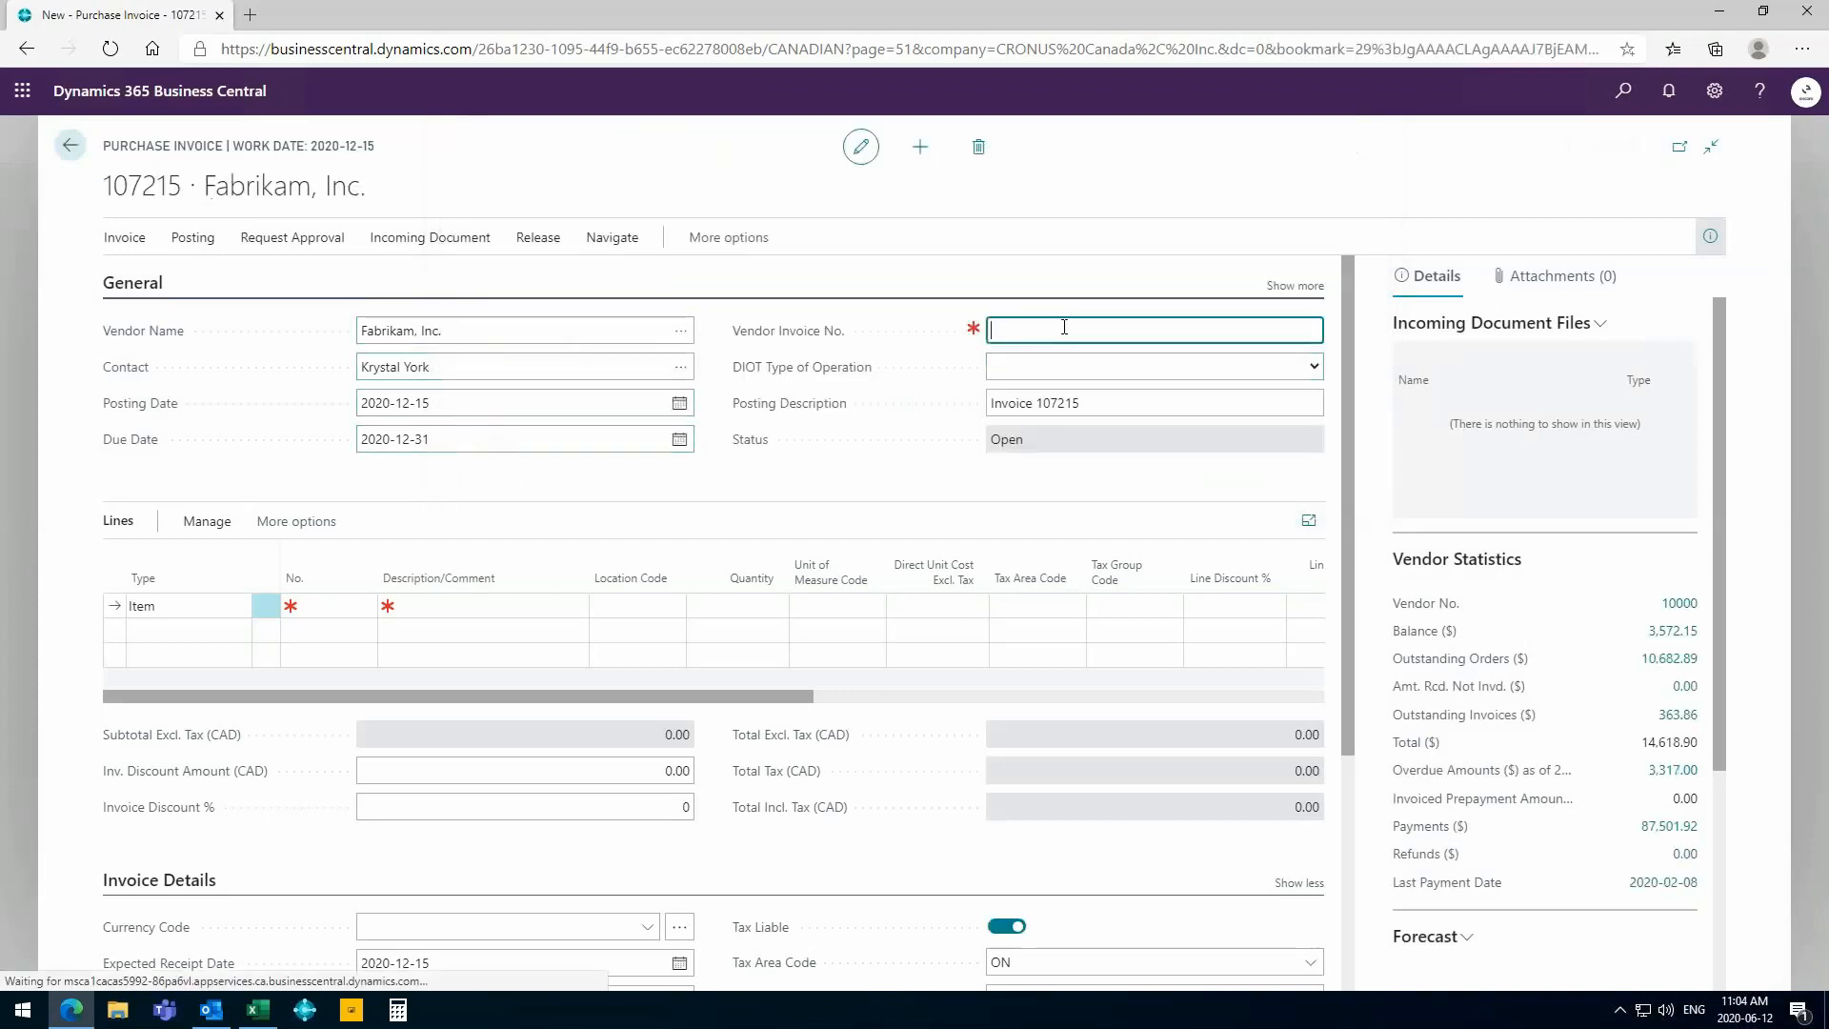
{"action": "key", "text": "ctrl+v"}
{"action": "key", "text": "Tab"}
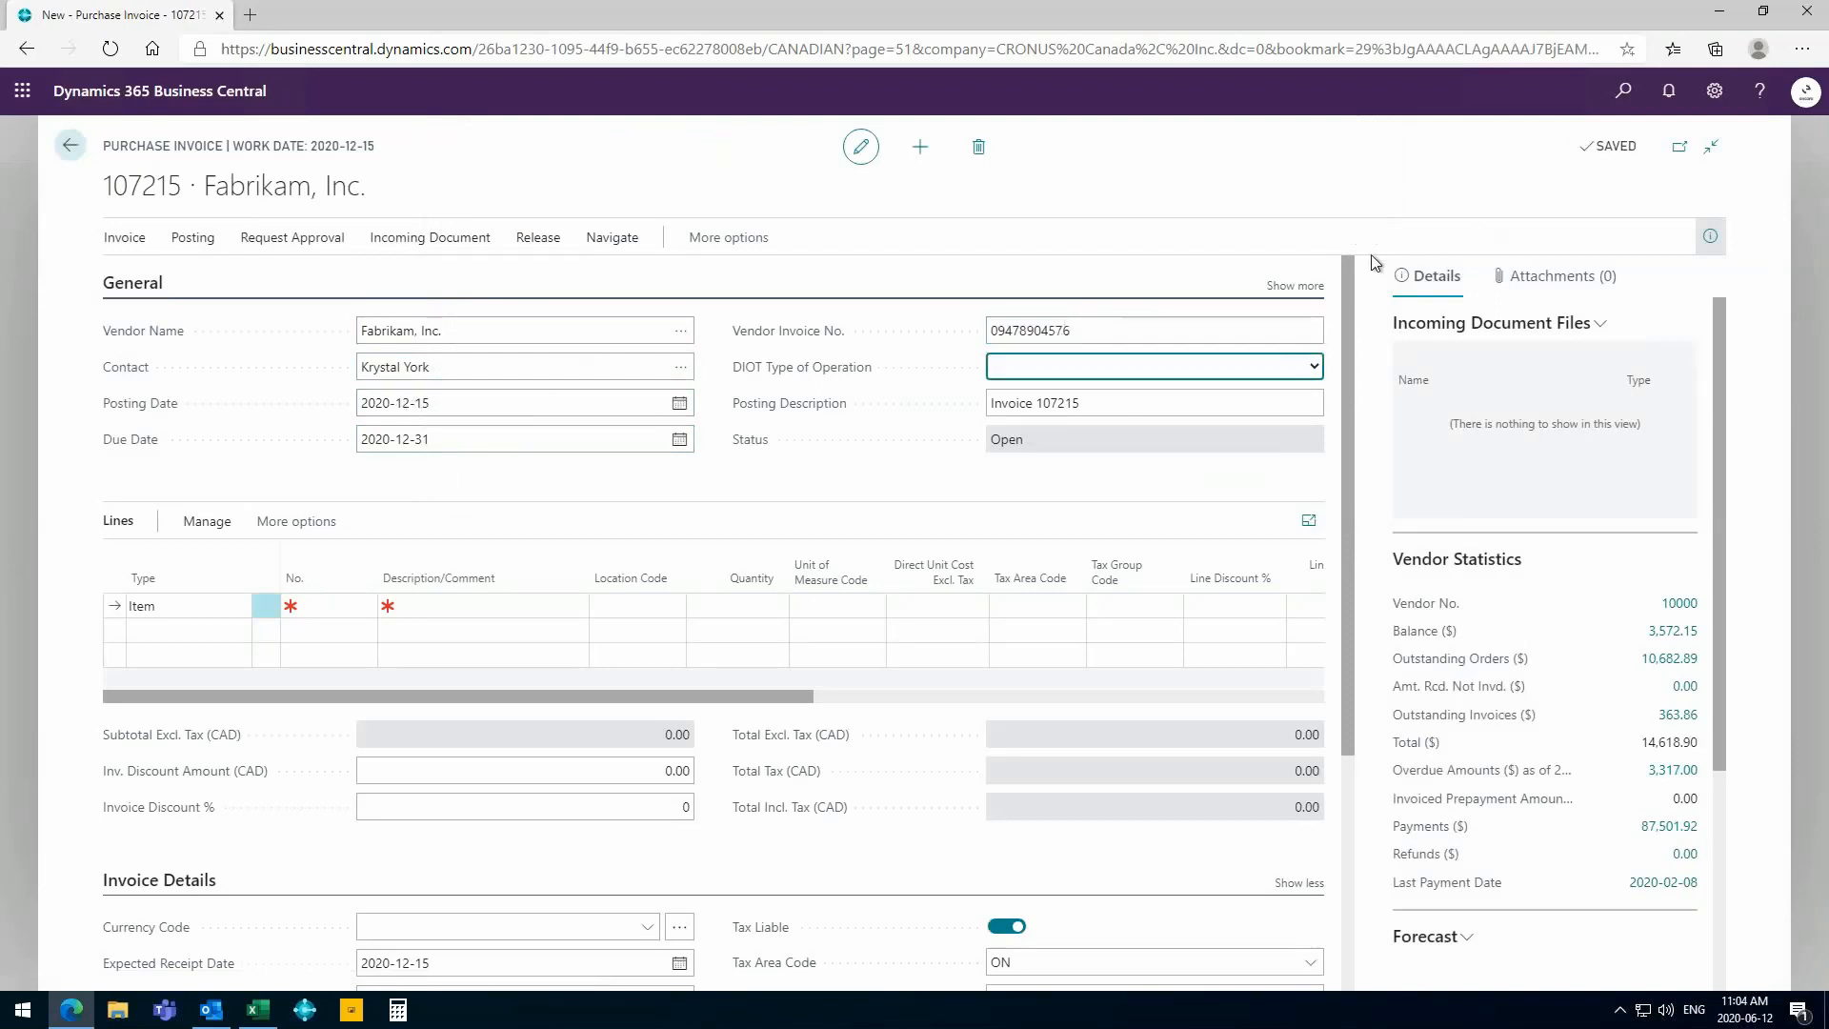
{"action": "left_click", "coordinate": [1293, 288]}
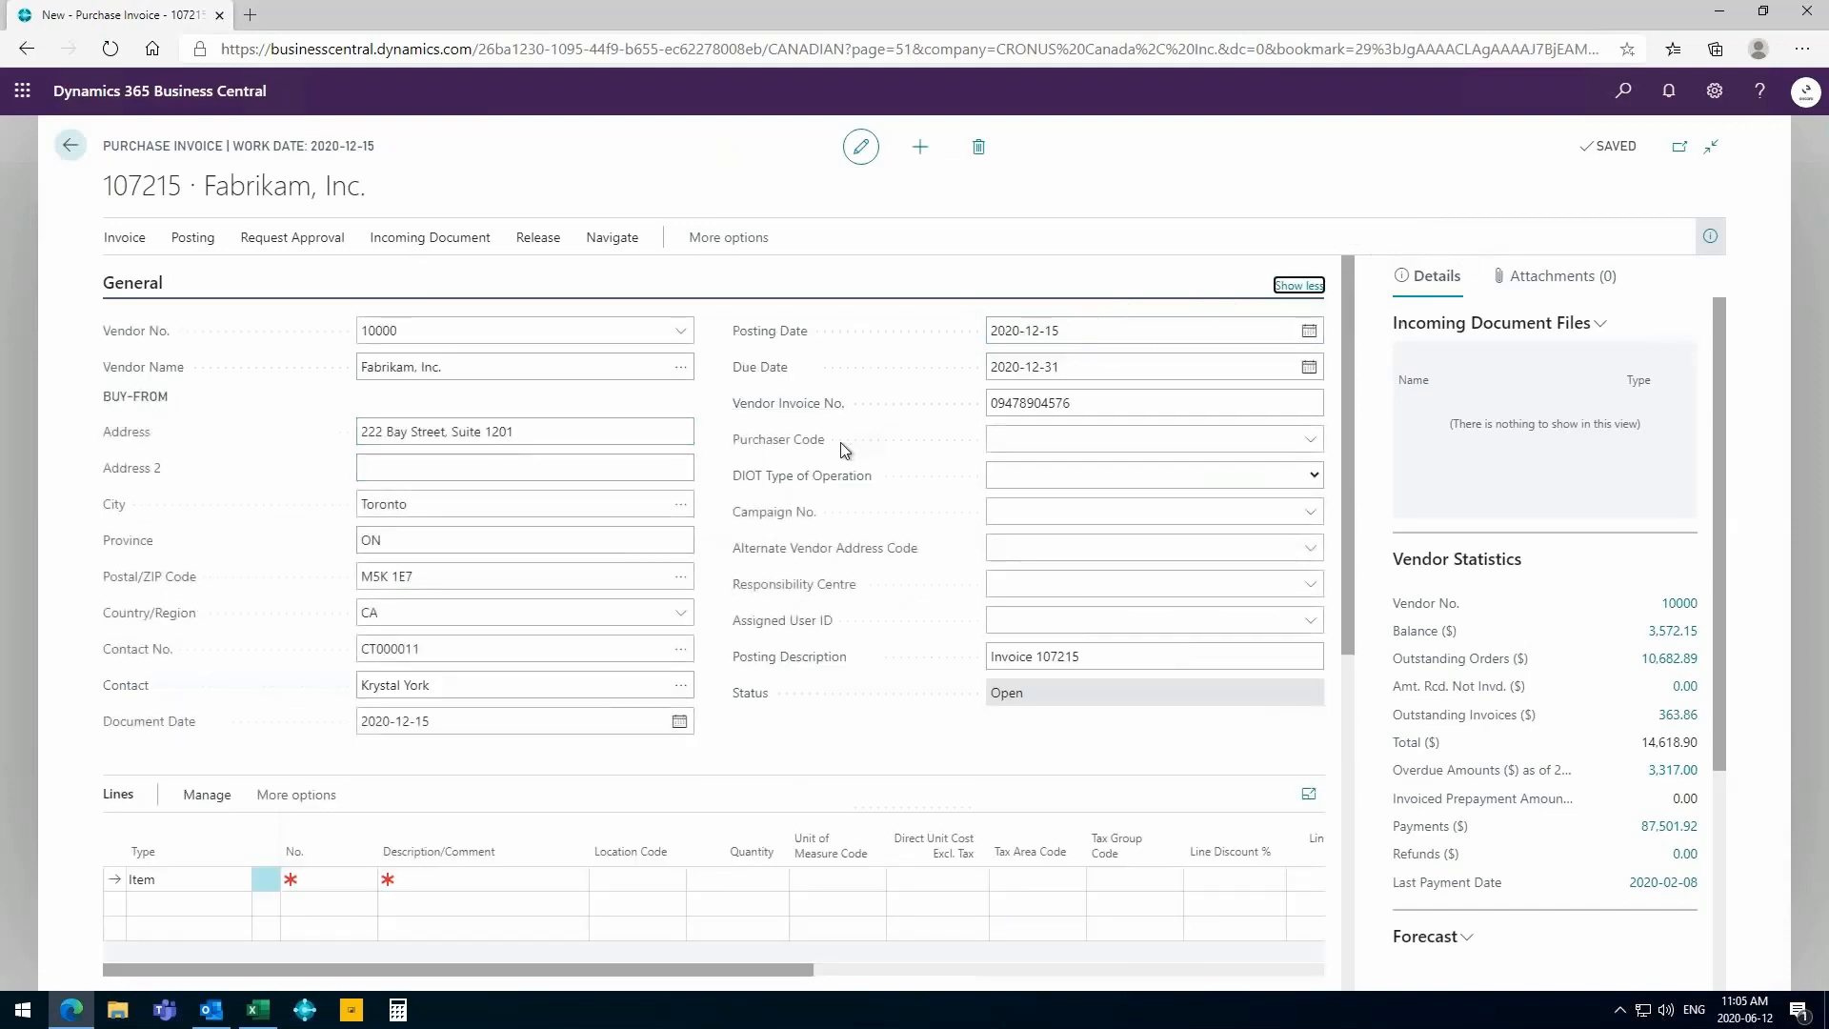
{"action": "left_click", "coordinate": [1298, 286]}
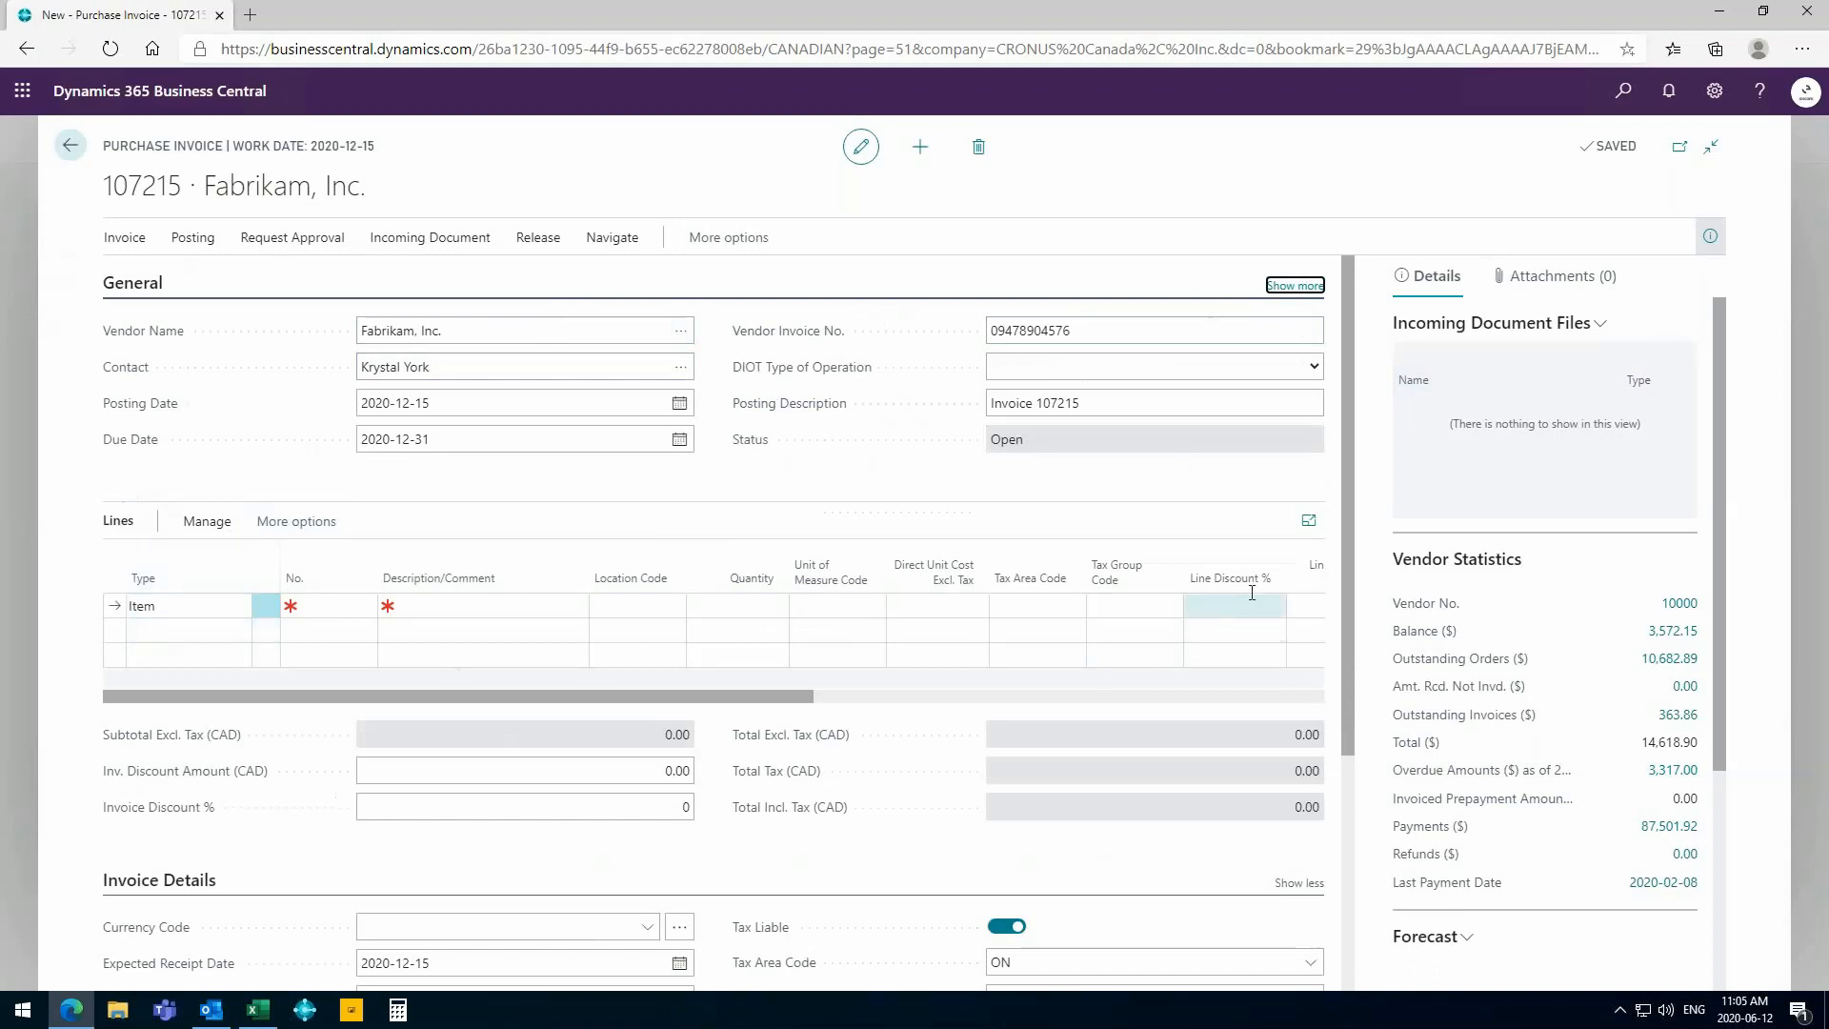
- Set the first invoice line's type to G/L Account and assign it the Travel account
{"action": "mouse_move", "coordinate": [1243, 568]}
{"action": "left_click", "coordinate": [179, 611]}
{"action": "left_click", "coordinate": [238, 610]}
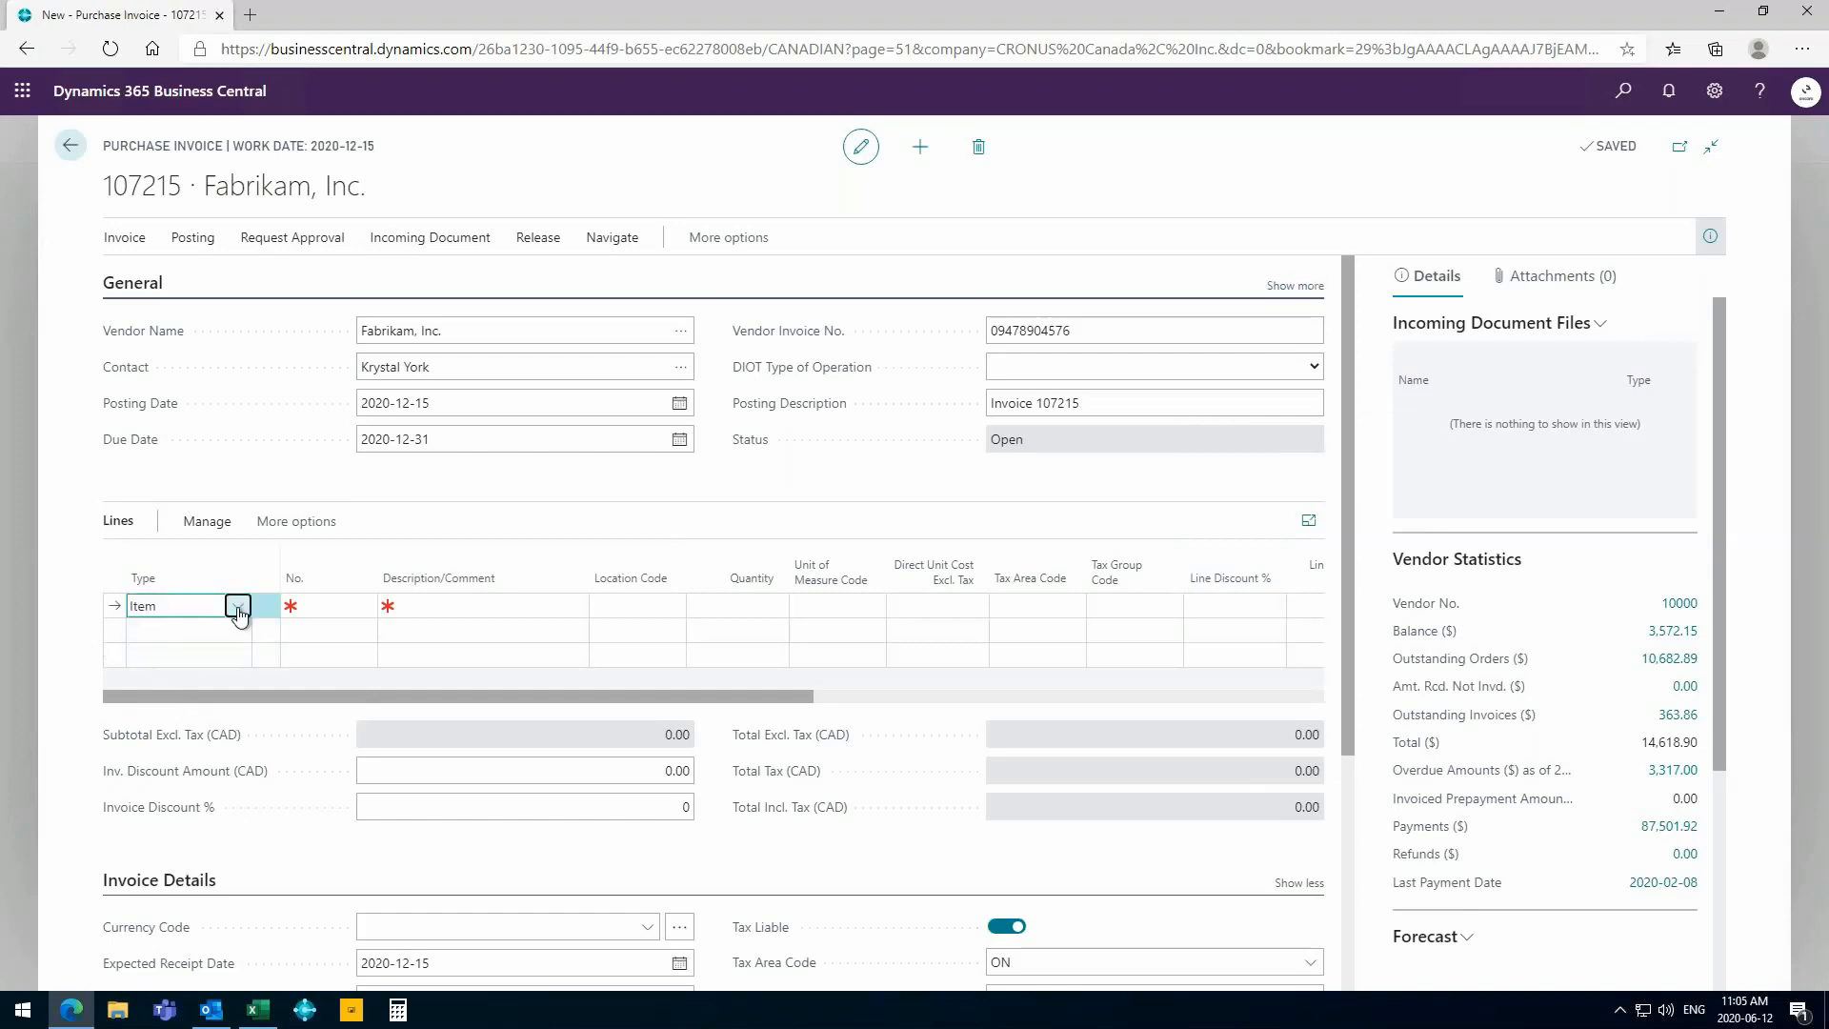
{"action": "left_click", "coordinate": [238, 613]}
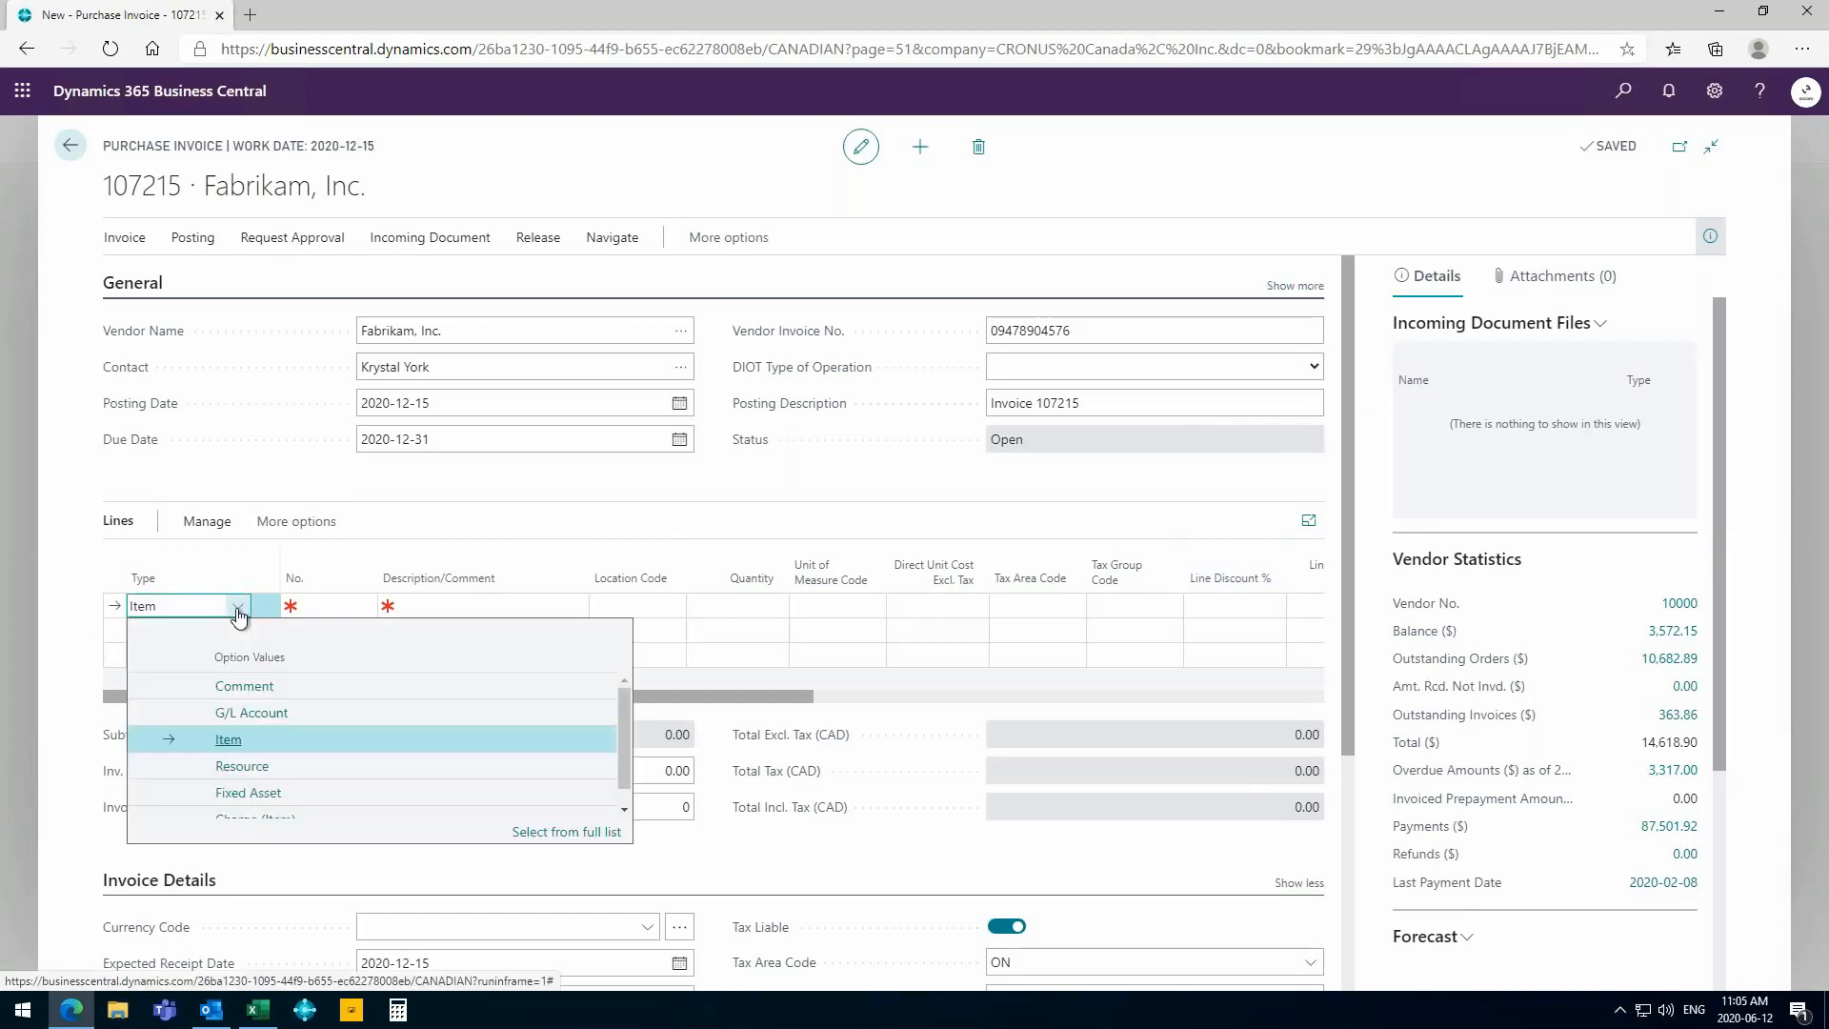
{"action": "left_click", "coordinate": [247, 713]}
{"action": "left_click", "coordinate": [311, 606]}
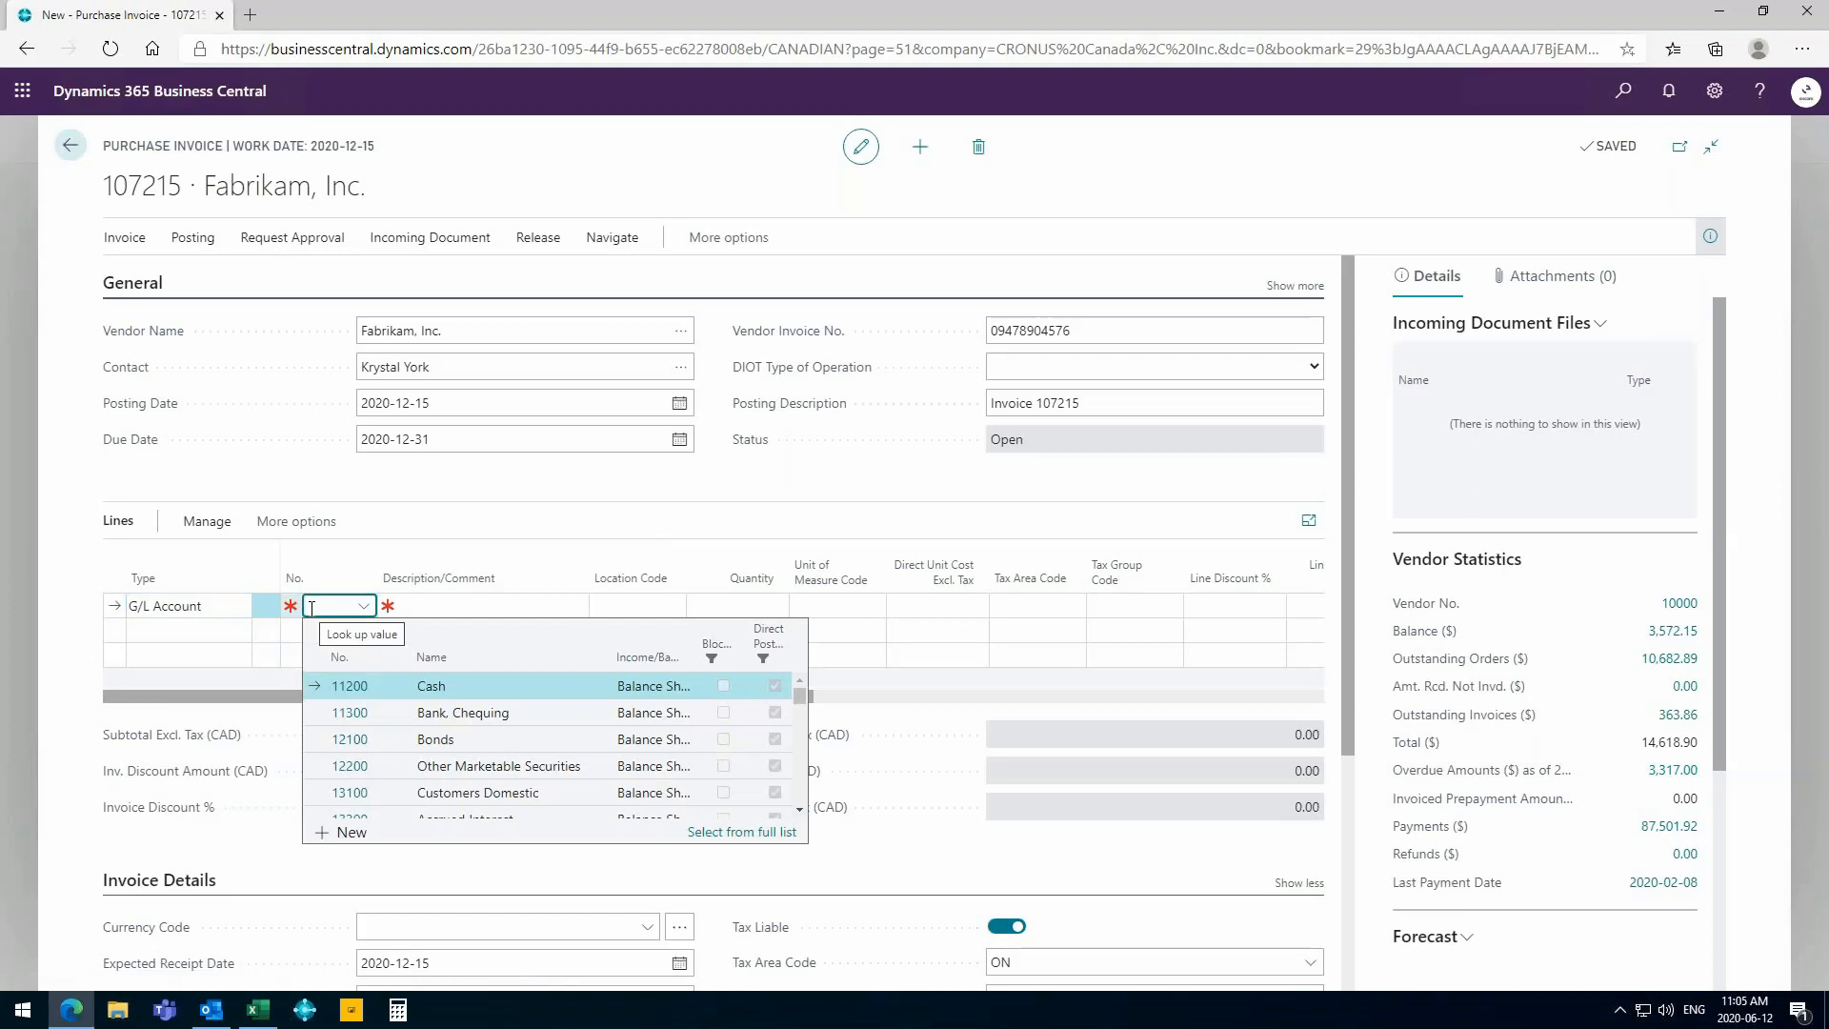
{"action": "type", "text": "fav"}
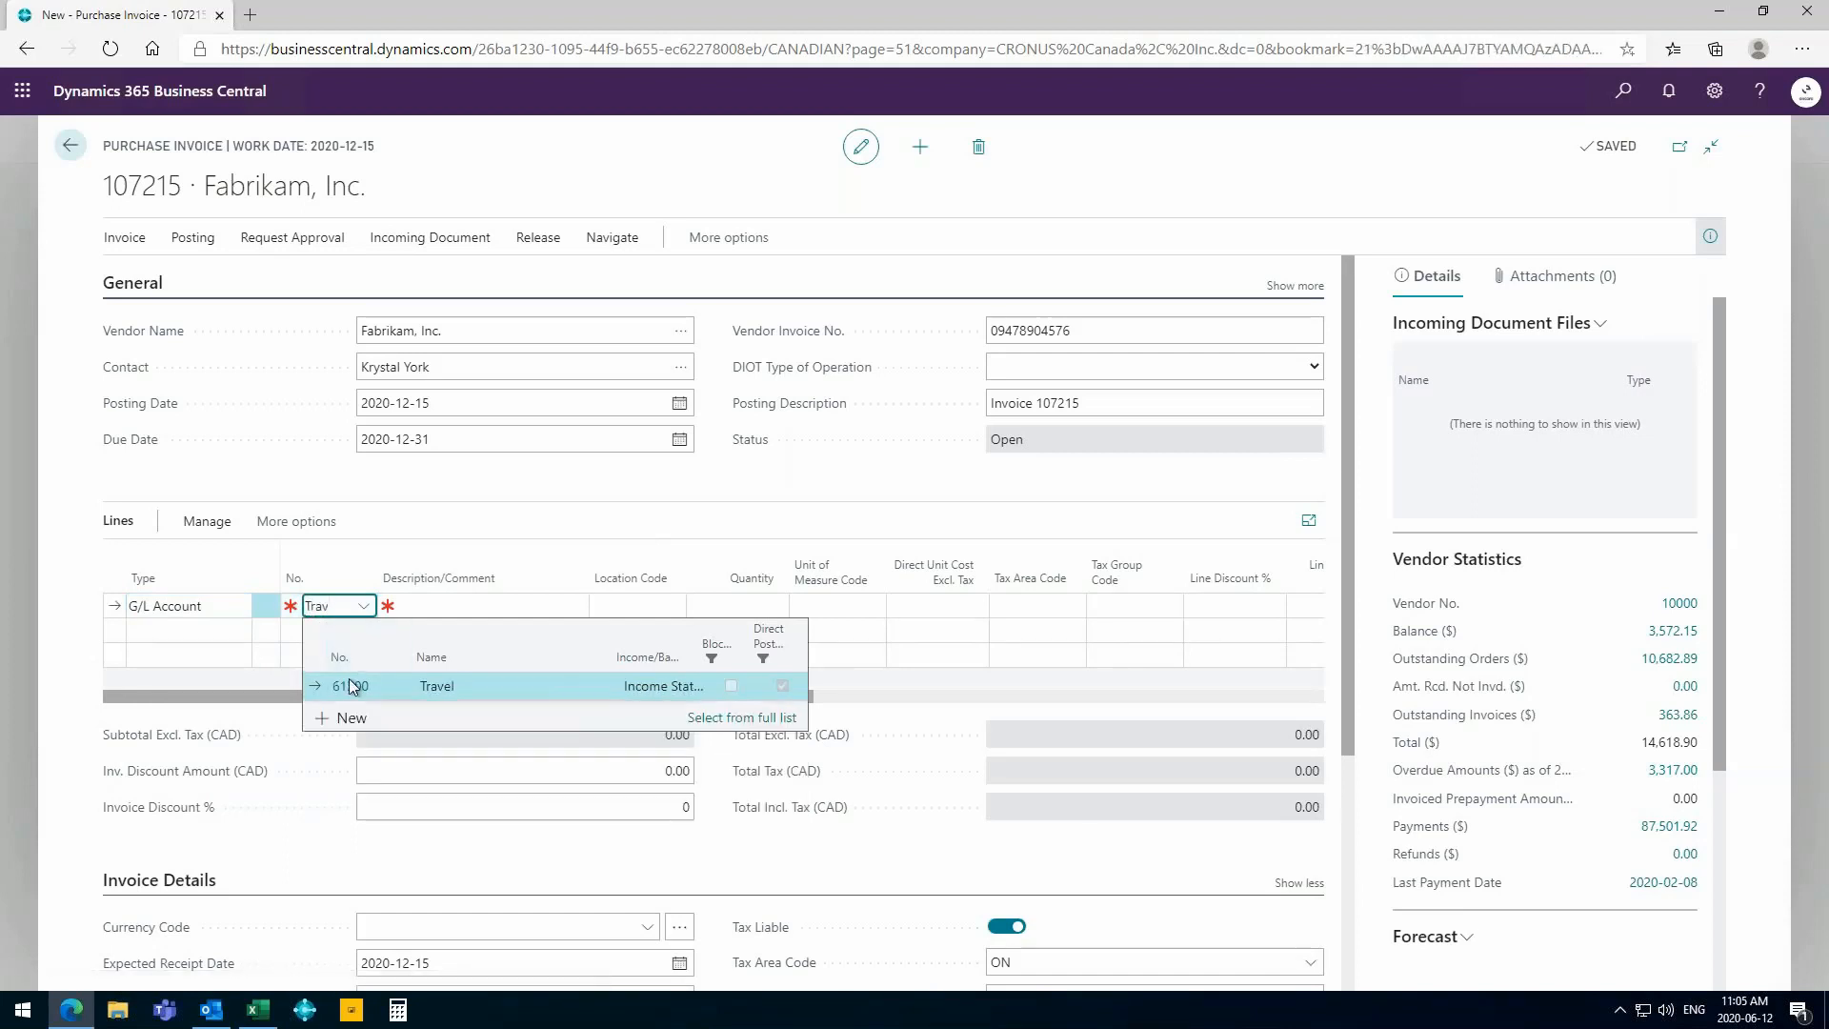
{"action": "left_click", "coordinate": [353, 685]}
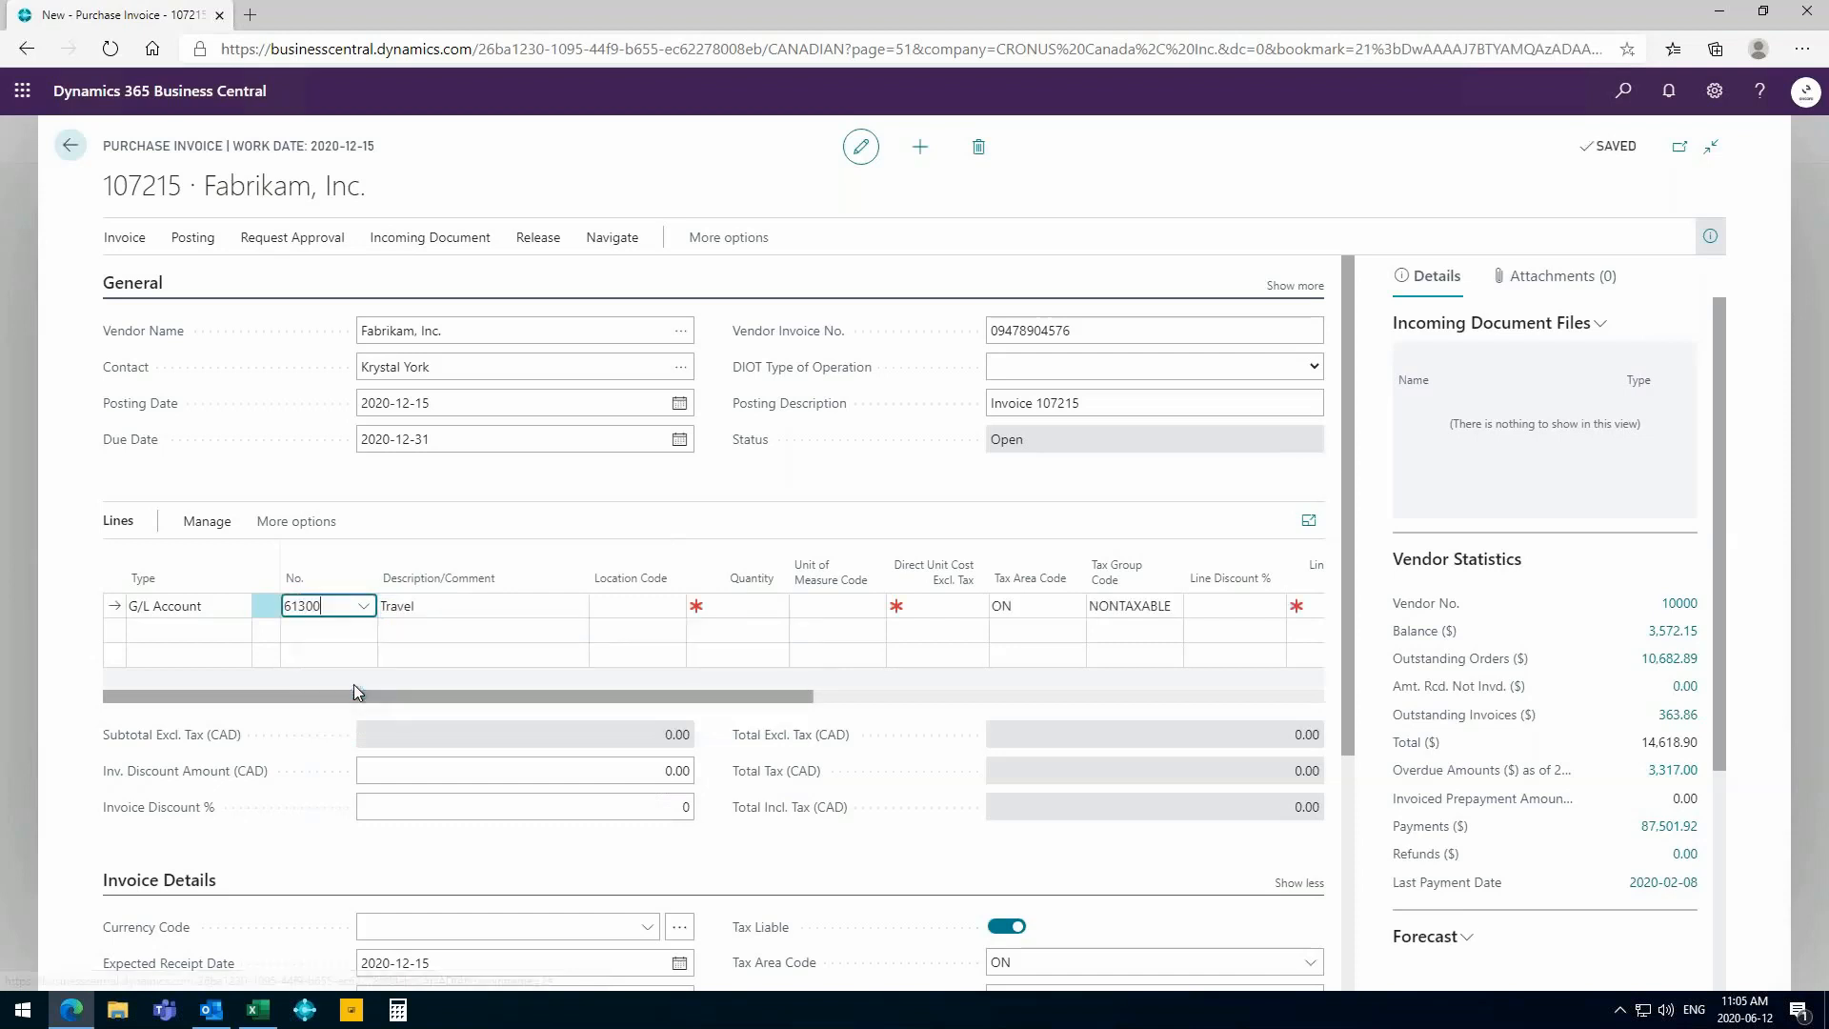
- Give the Travel line a quantity of 1 and a direct unit cost of 600 excluding tax
{"action": "key", "text": "Tab"}
{"action": "key", "text": "Tab"}
{"action": "key", "text": "Tab"}
{"action": "type", "text": "1"}
{"action": "key", "text": "Tab"}
{"action": "key", "text": "Tab"}
{"action": "type", "text": "600"}
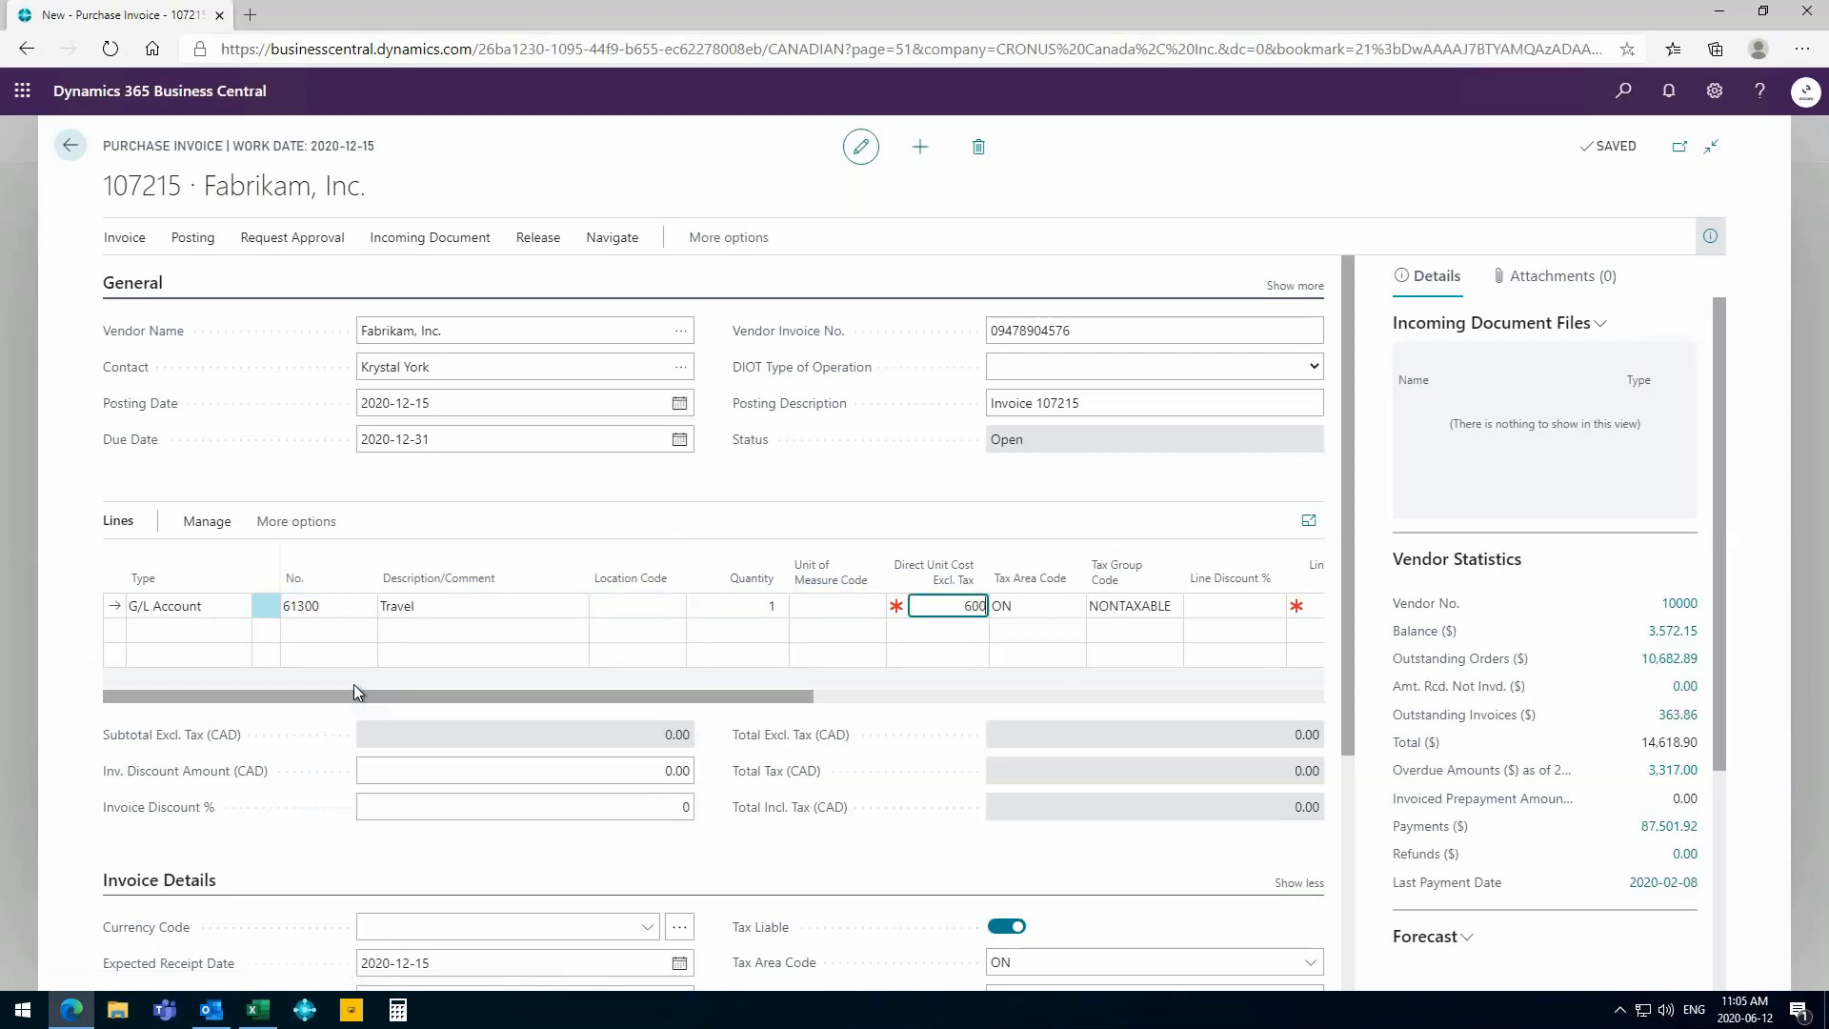
{"action": "key", "text": "Tab"}
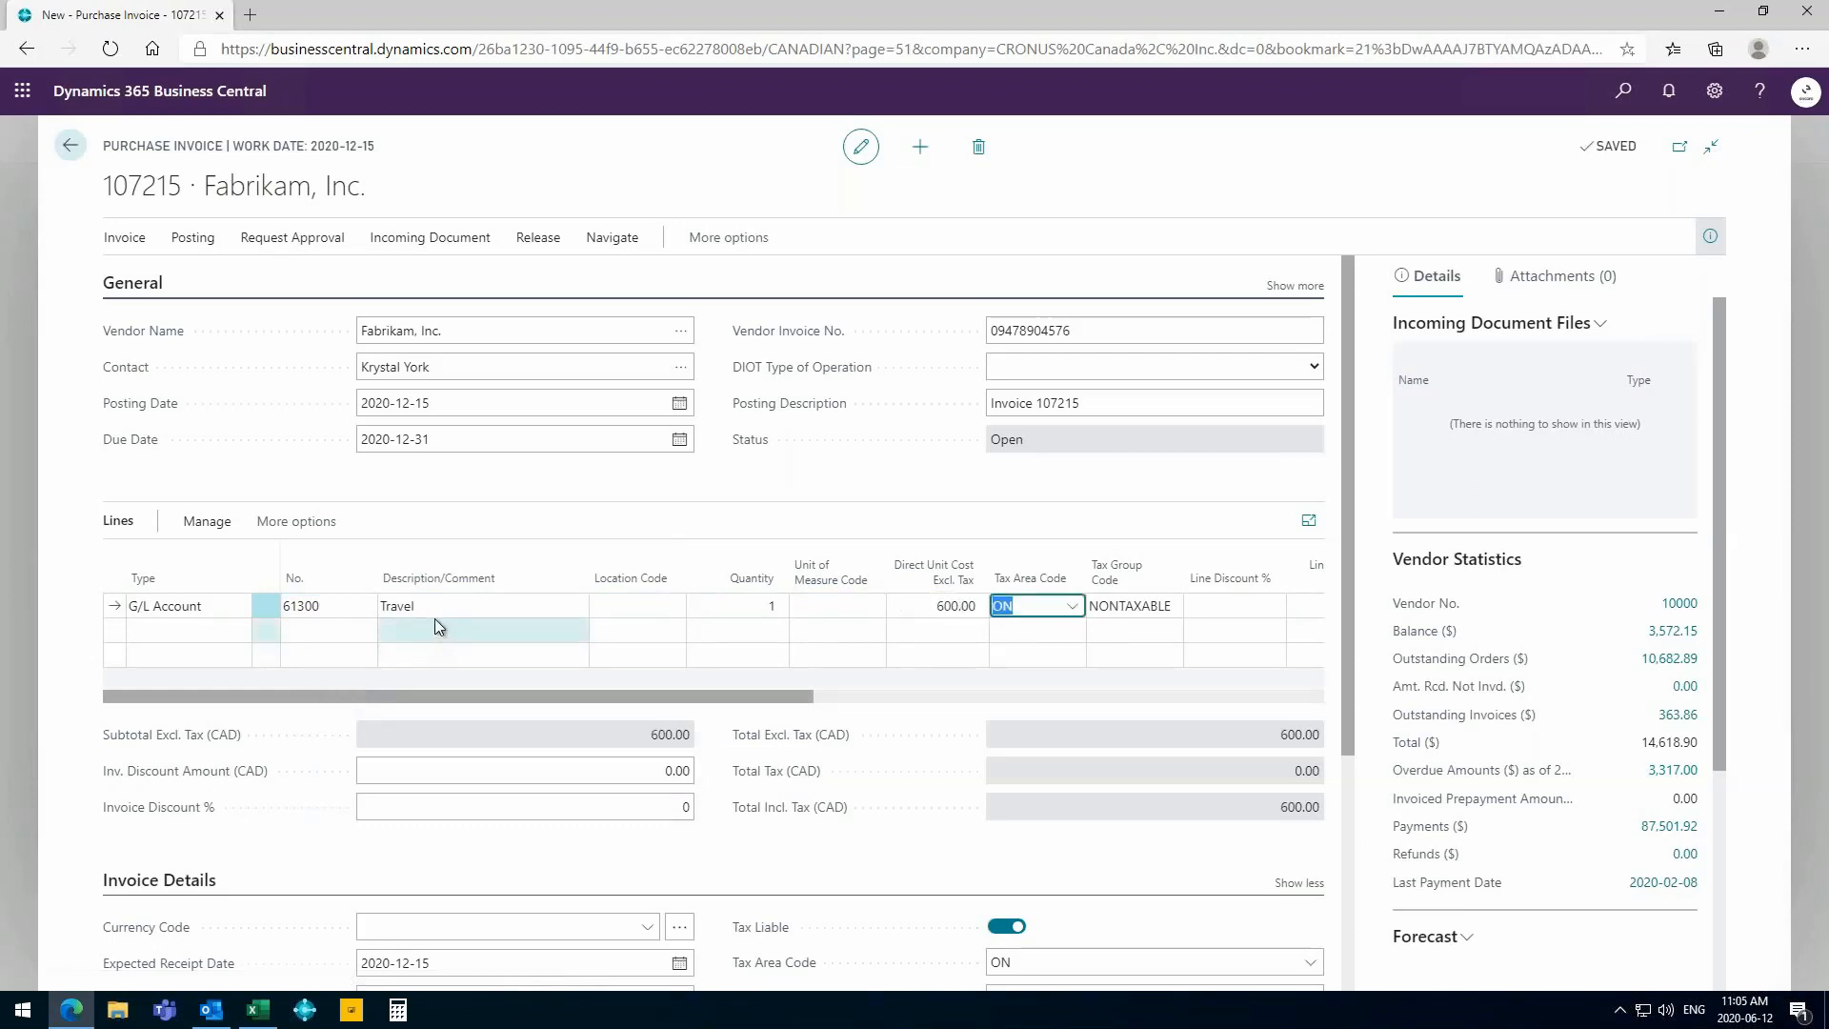
- Change the Travel line's description to "Hotel for Management"
{"action": "left_click", "coordinate": [438, 608]}
{"action": "type", "text": "Hotel"}
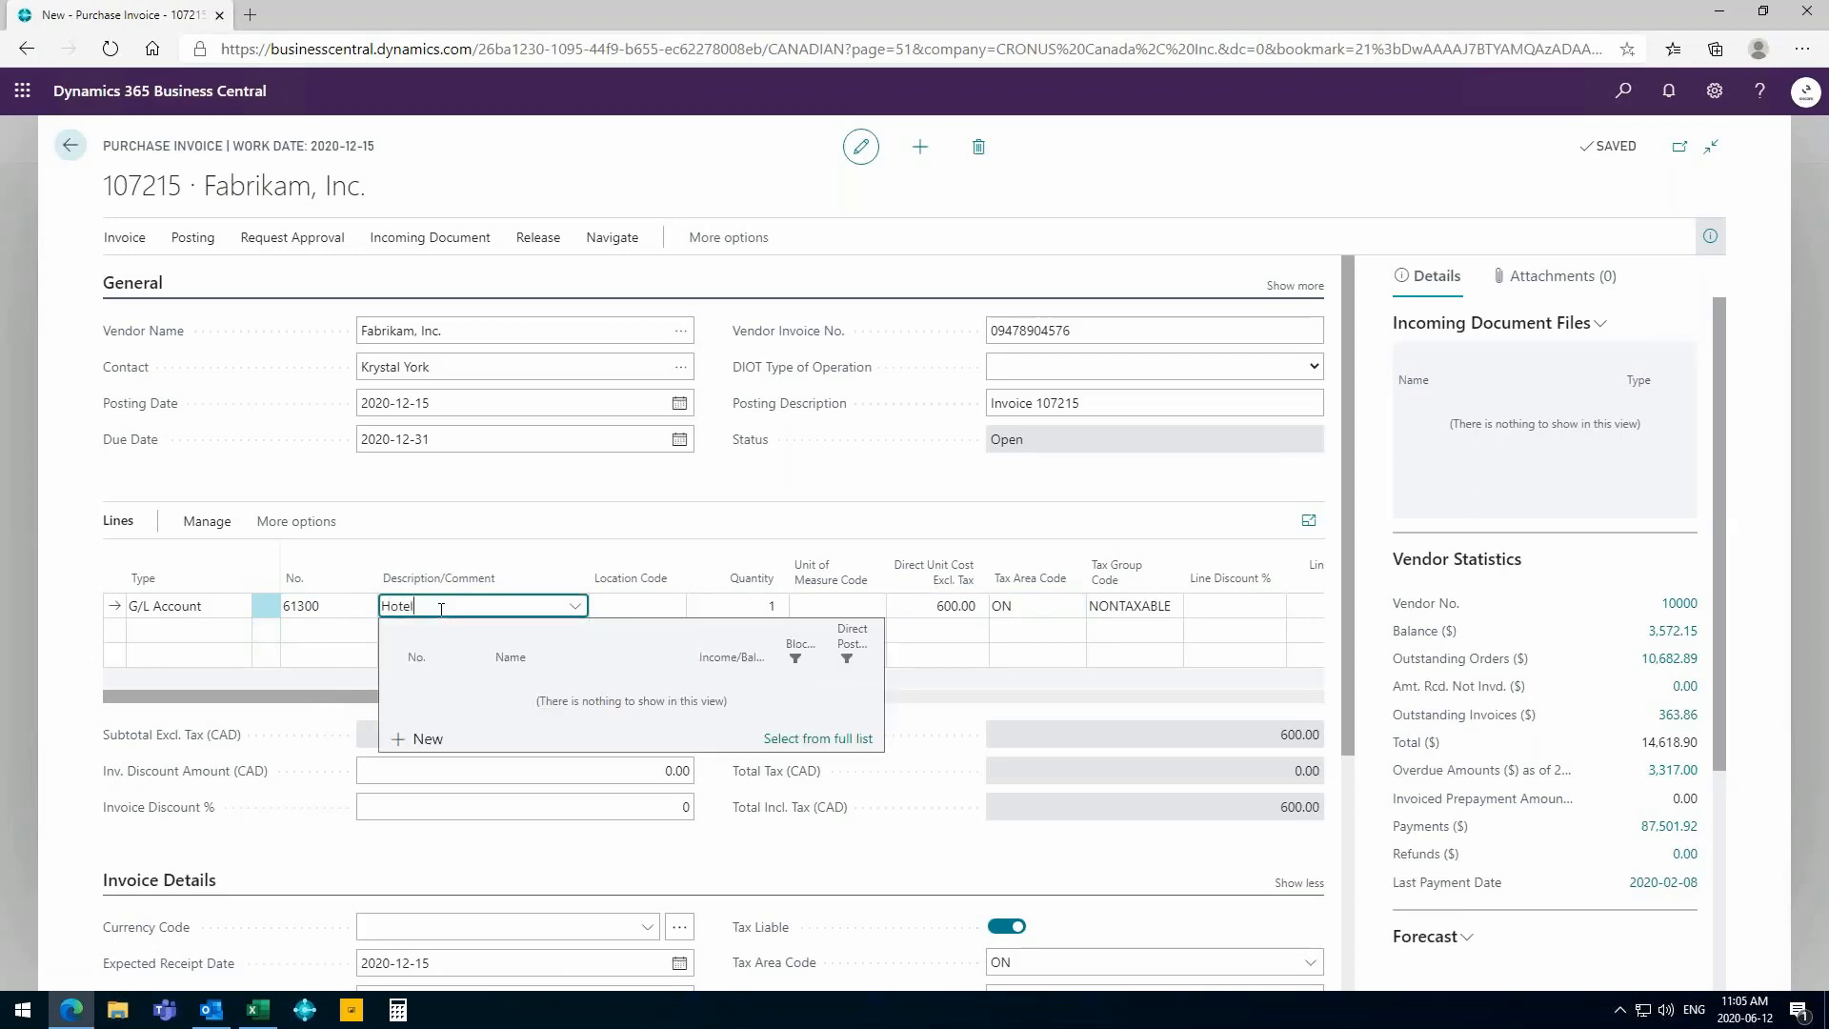
{"action": "type", "text": " for Management"}
{"action": "key", "text": "Tab"}
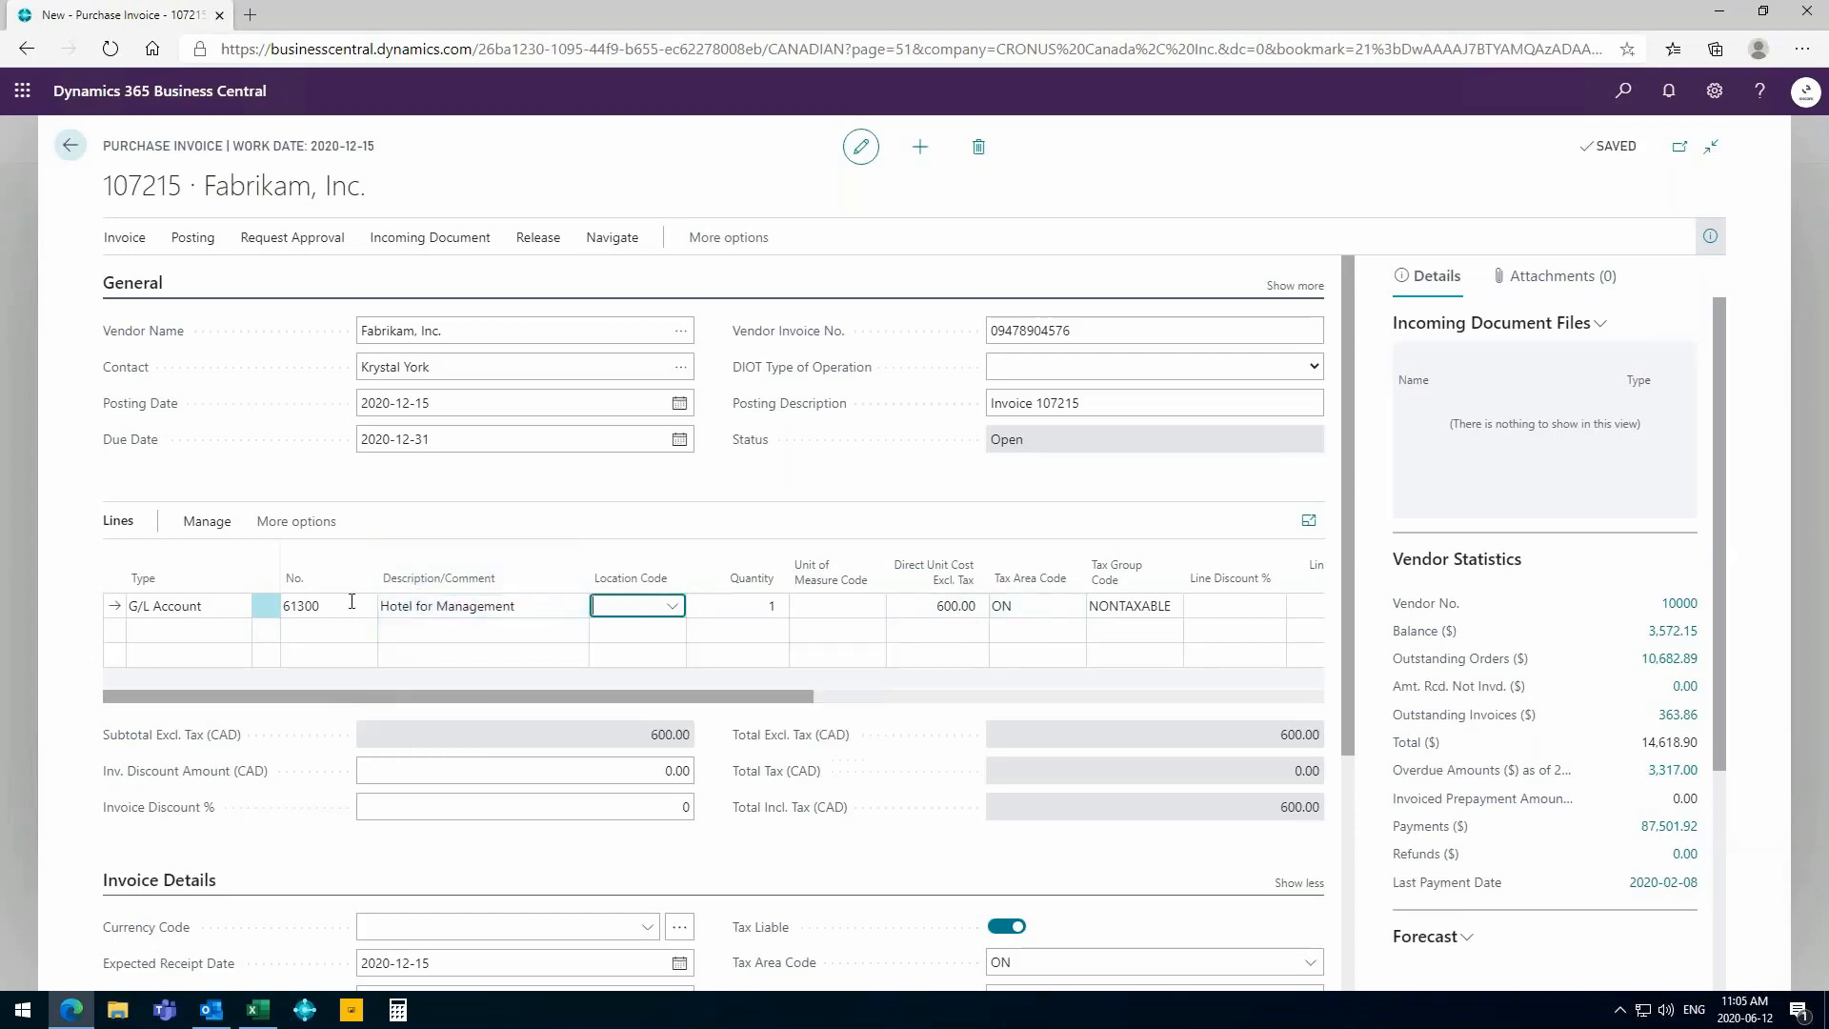
- Add a second invoice line of type Item for the ATHENS Desk (1896-S) with a quantity of 1
{"action": "left_click", "coordinate": [208, 633]}
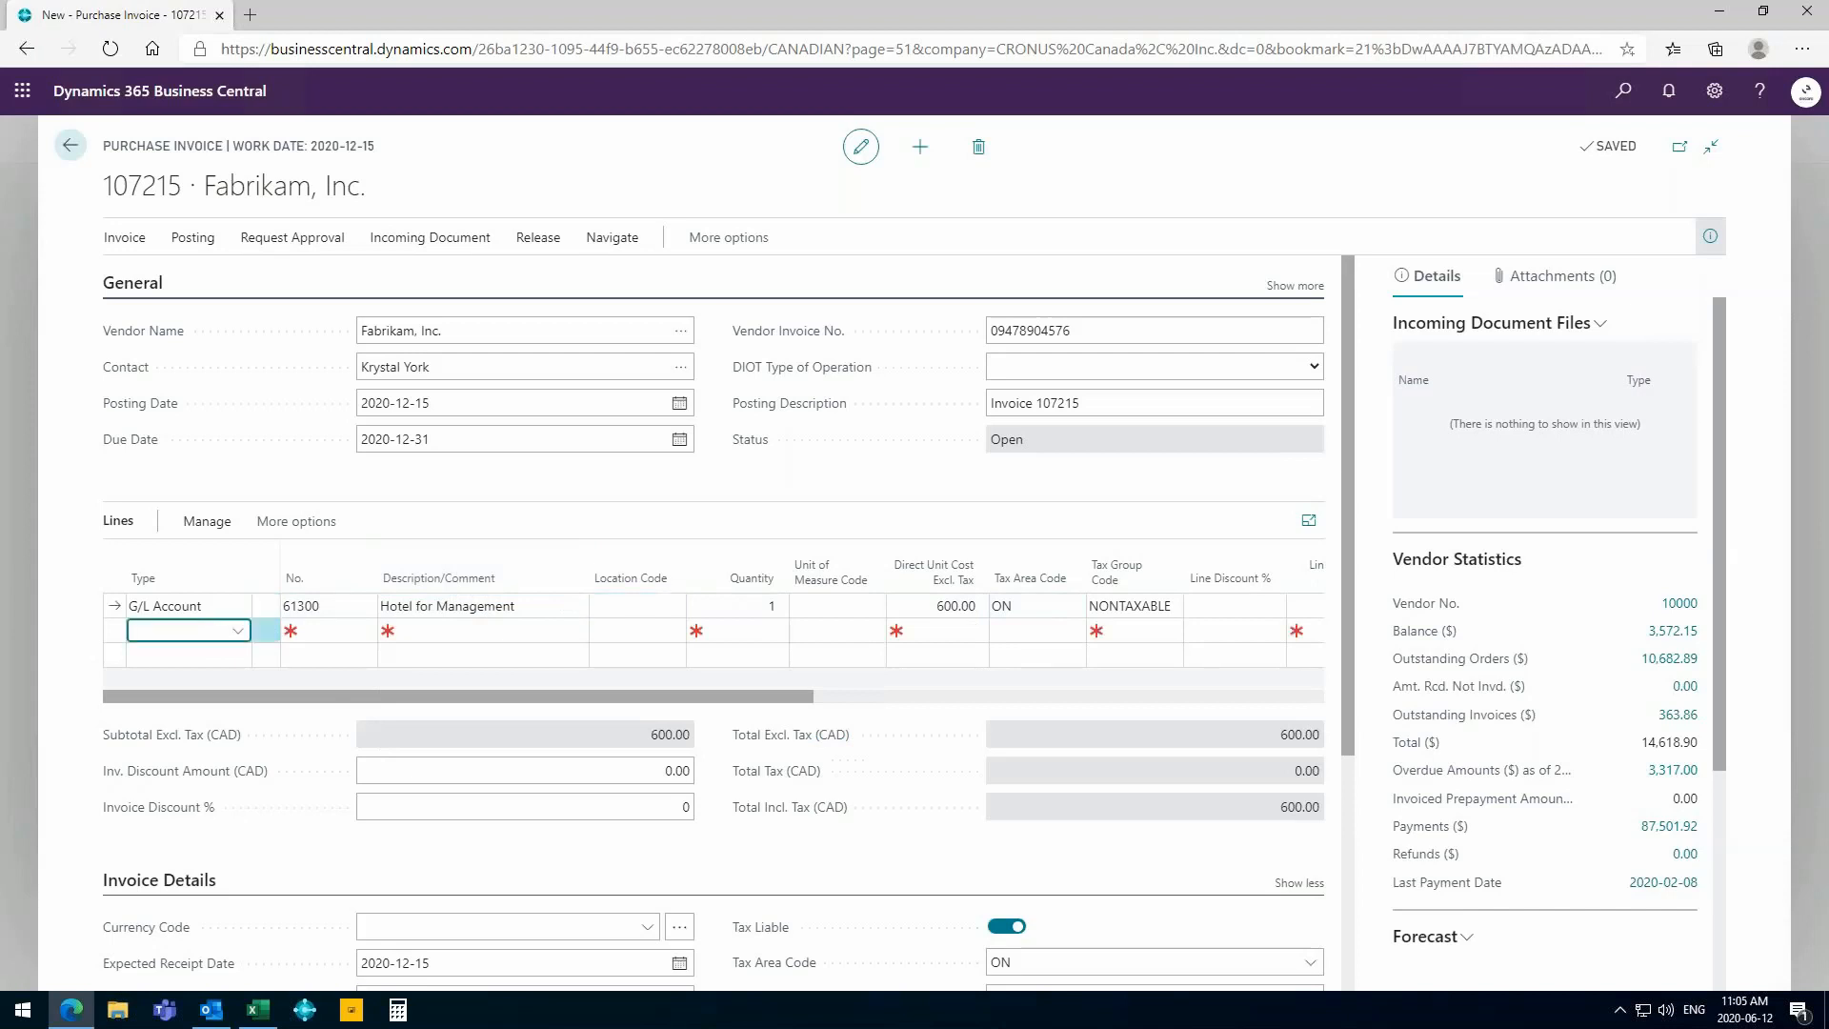
{"action": "left_click", "coordinate": [226, 630]}
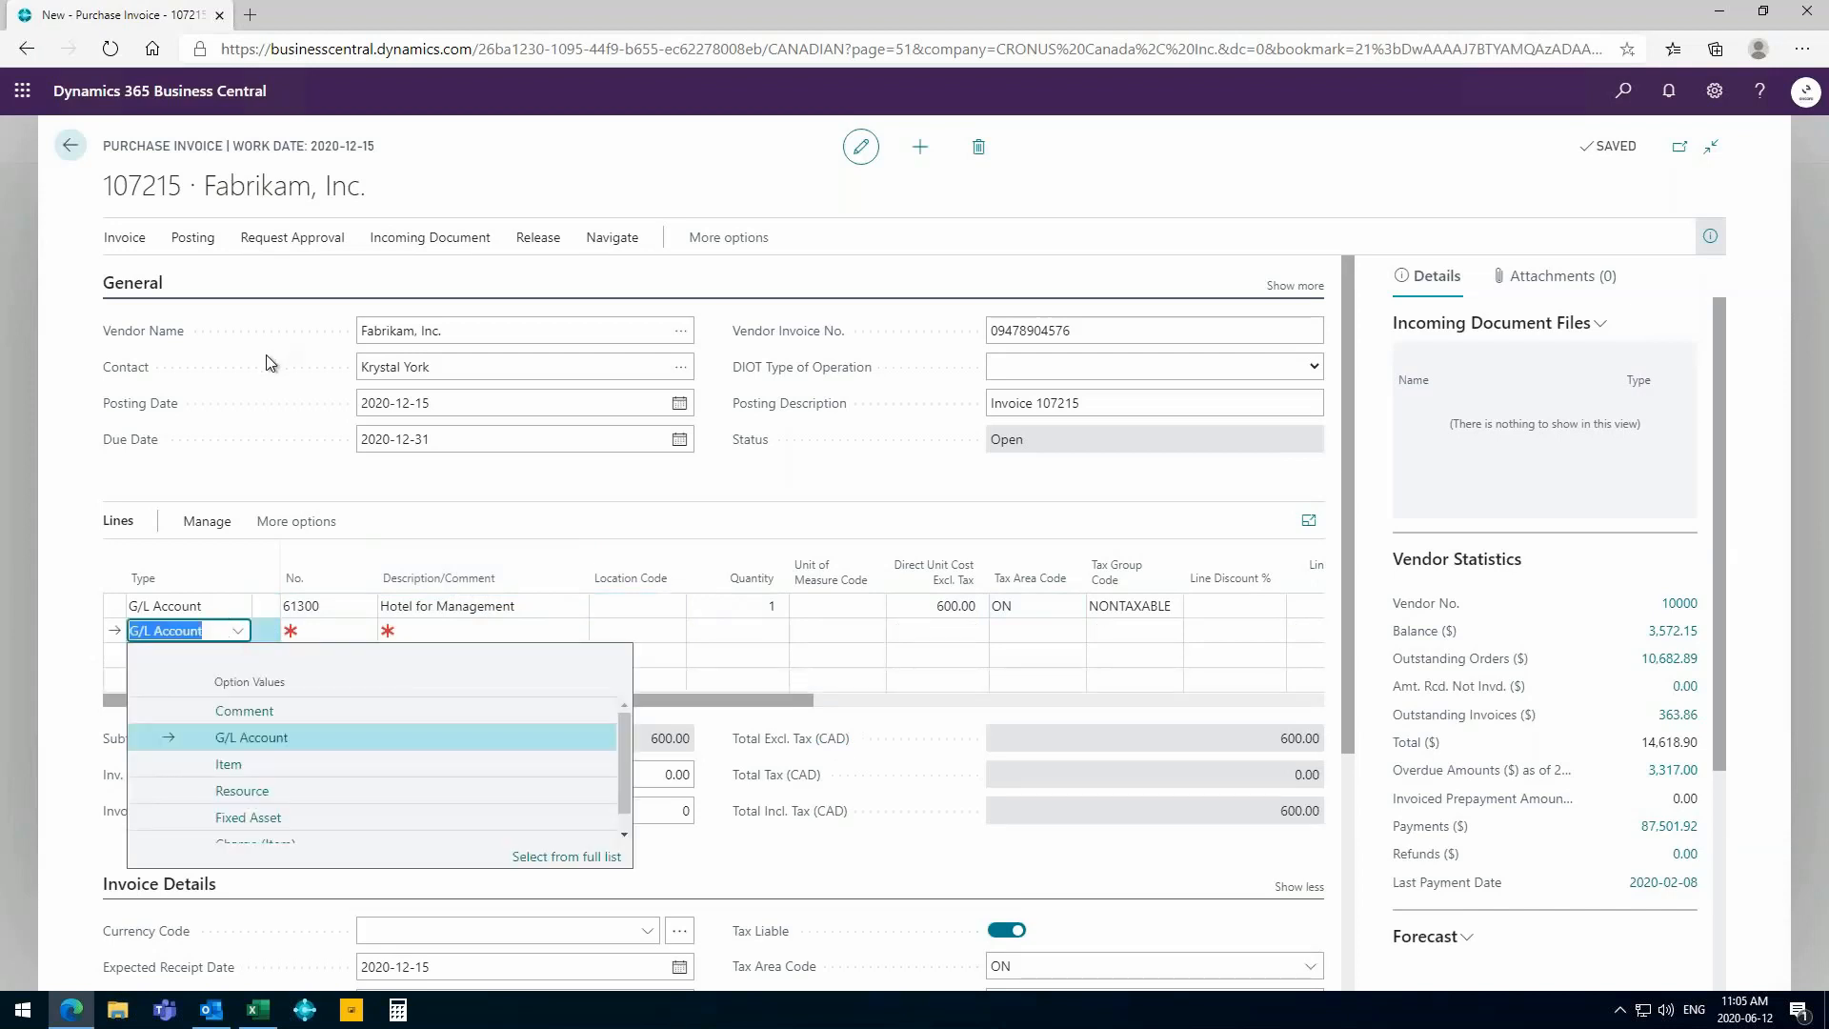
{"action": "left_click", "coordinate": [236, 764]}
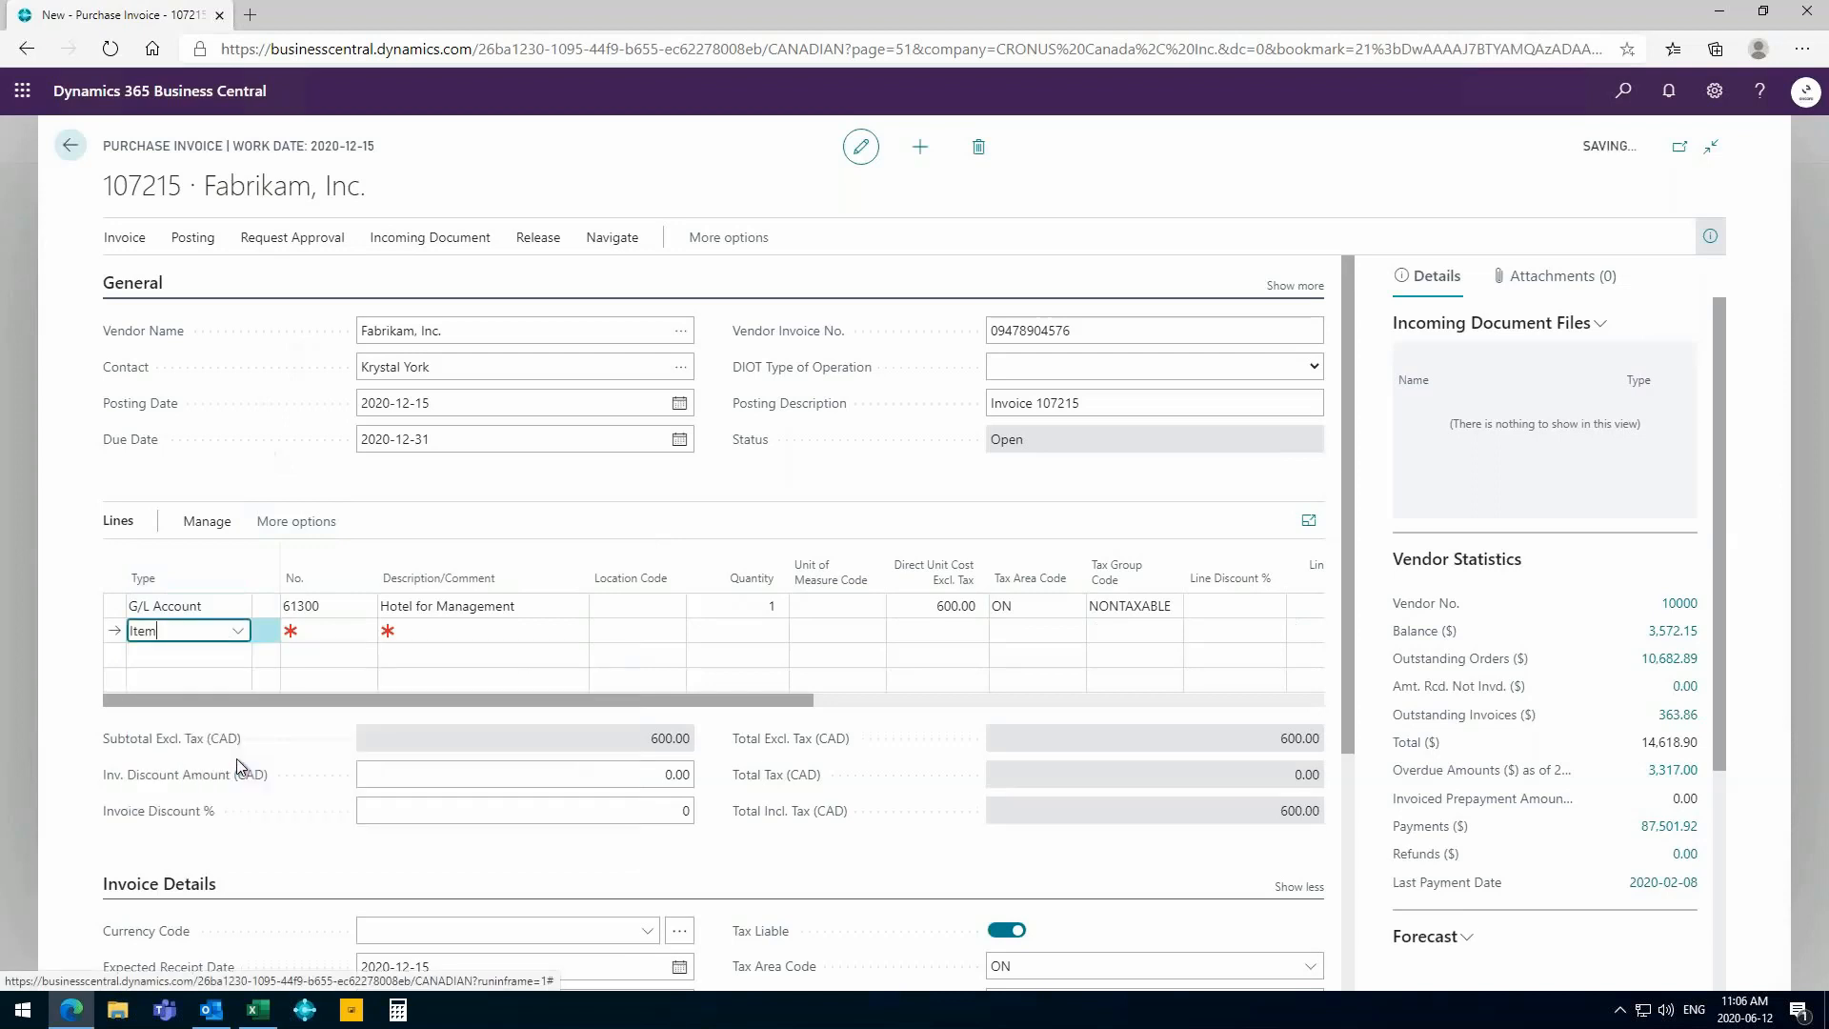
{"action": "left_click", "coordinate": [316, 633]}
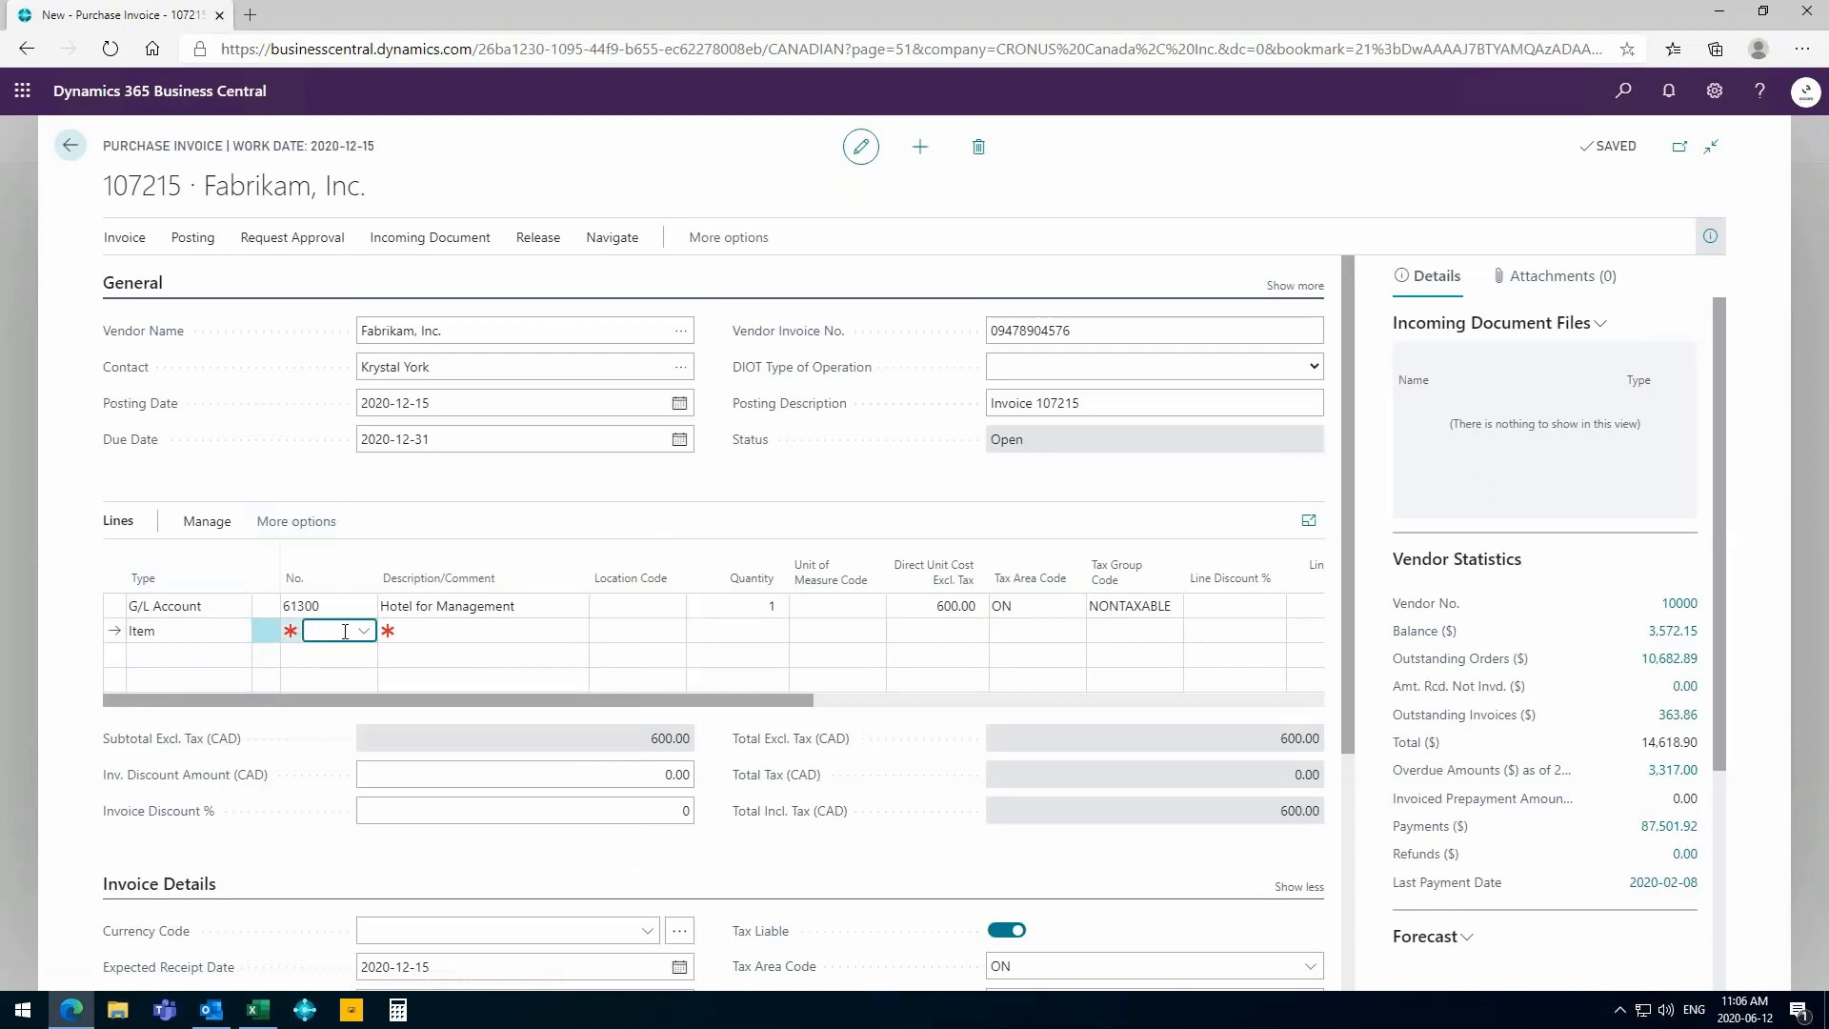
{"action": "left_click", "coordinate": [347, 631]}
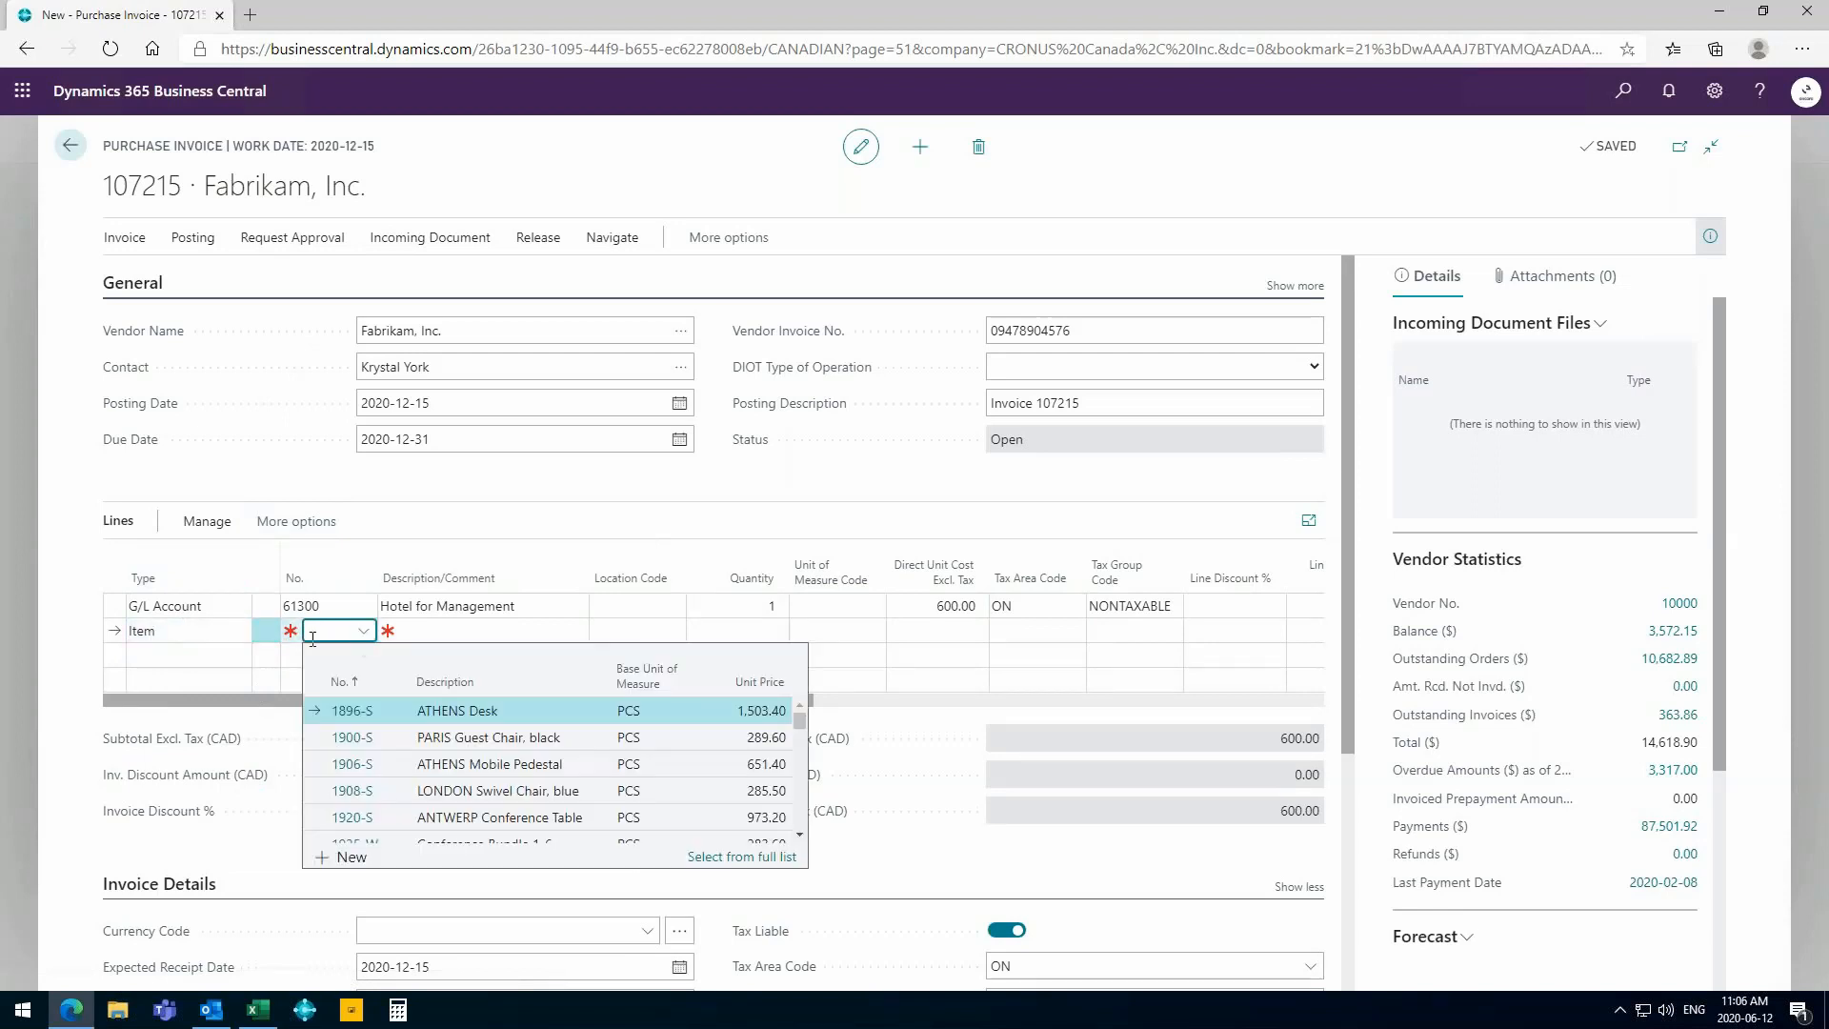
{"action": "left_click", "coordinate": [443, 716]}
{"action": "left_click", "coordinate": [442, 717]}
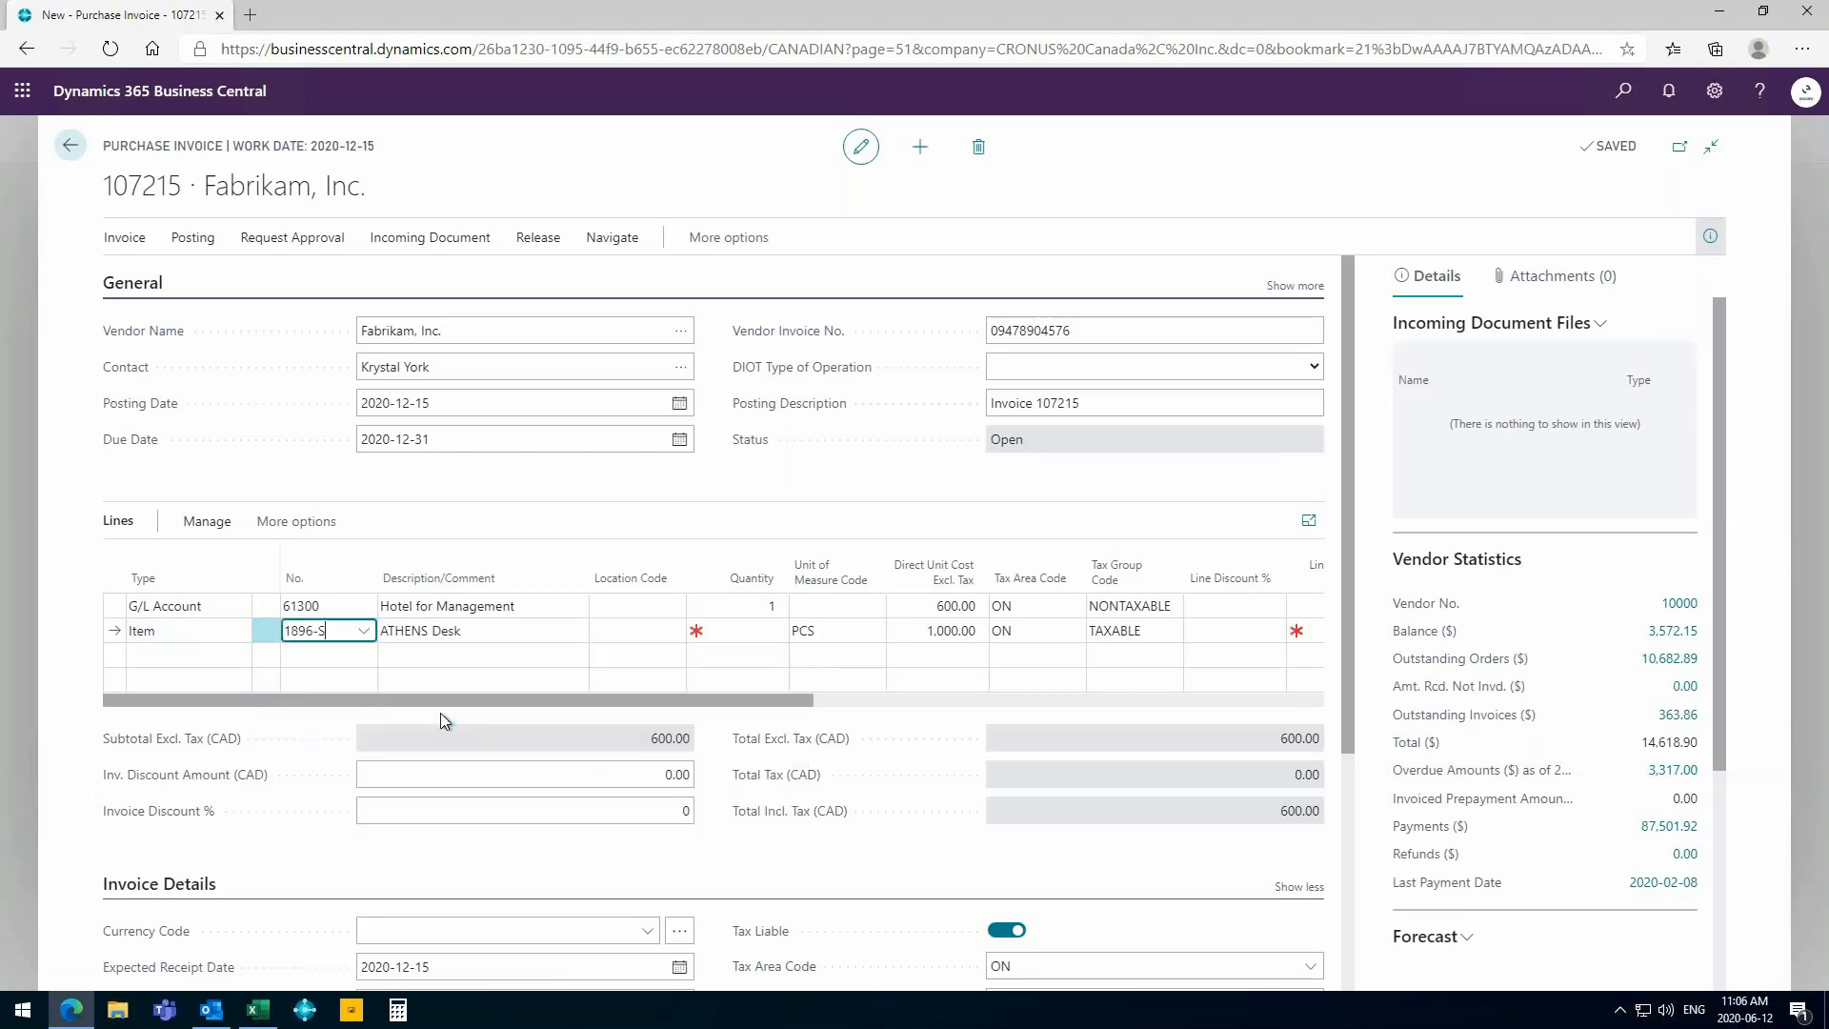
{"action": "left_click", "coordinate": [726, 630]}
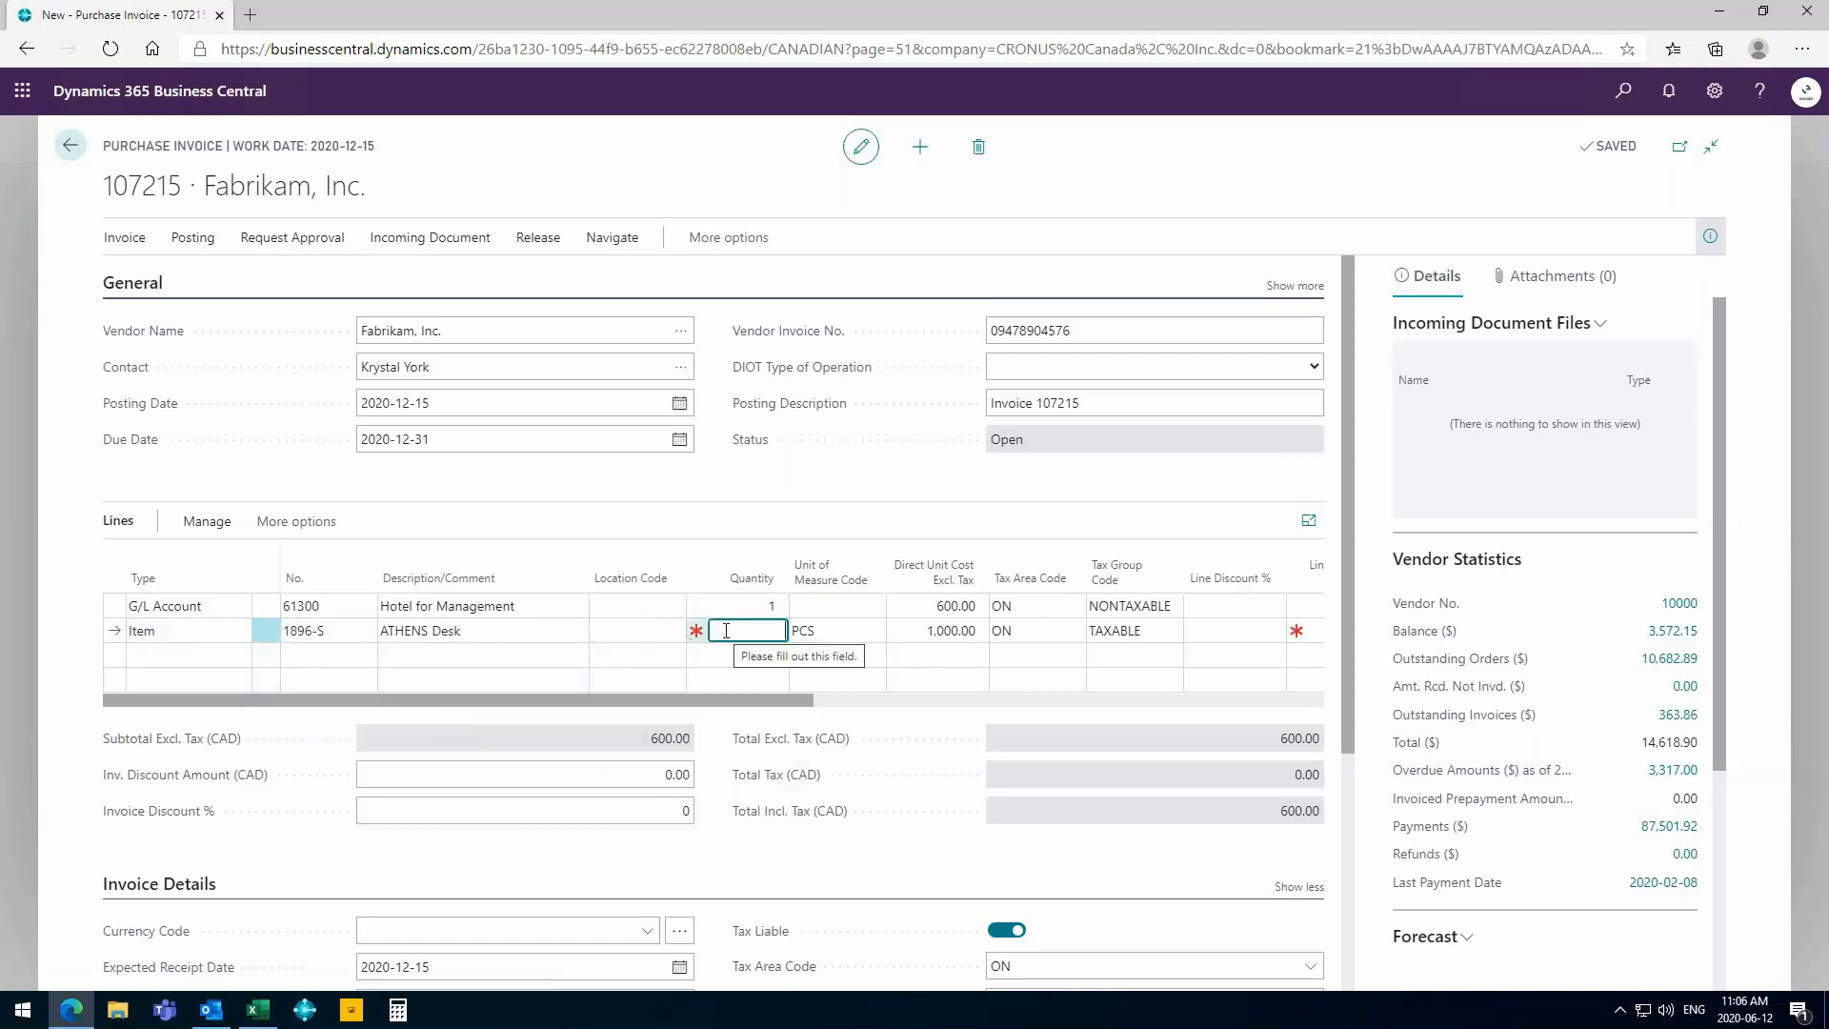
{"action": "type", "text": "1"}
{"action": "key", "text": "Tab"}
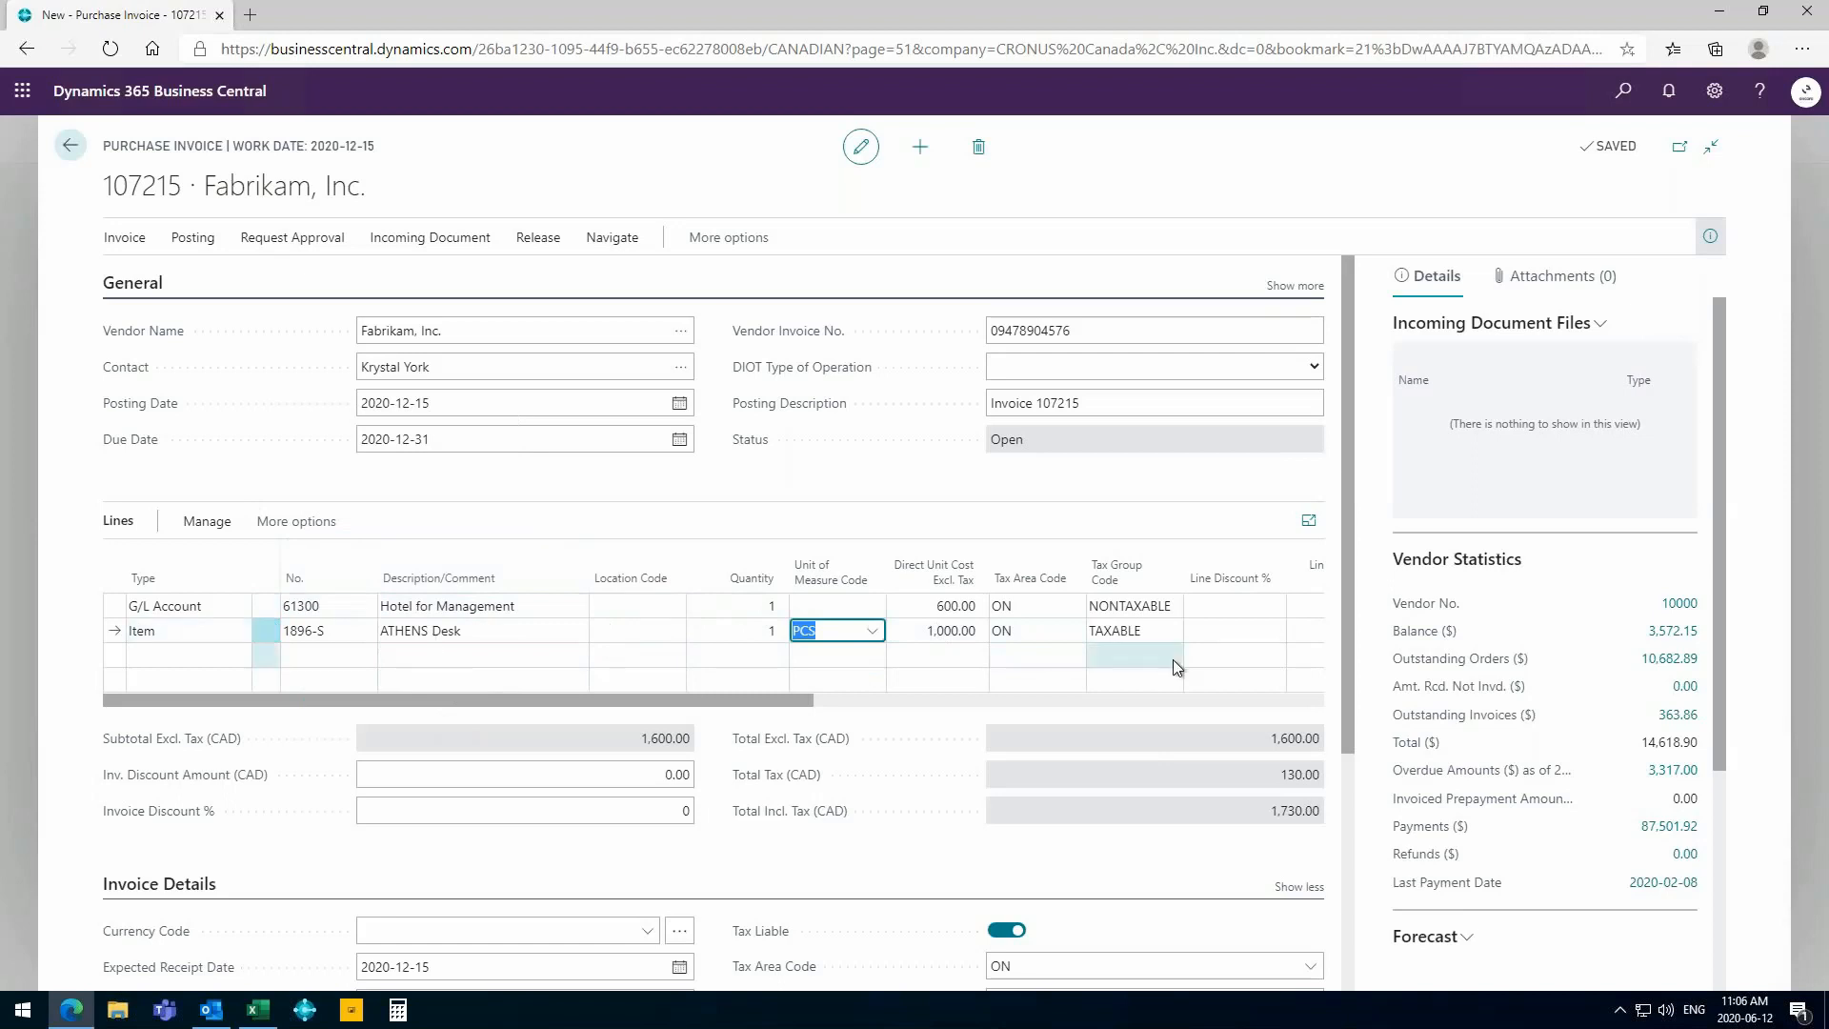
- Add a third invoice line of type G/L Account for Delivery Expenses (Freight), Retail (53450)
{"action": "left_click", "coordinate": [184, 657]}
{"action": "left_click", "coordinate": [238, 655]}
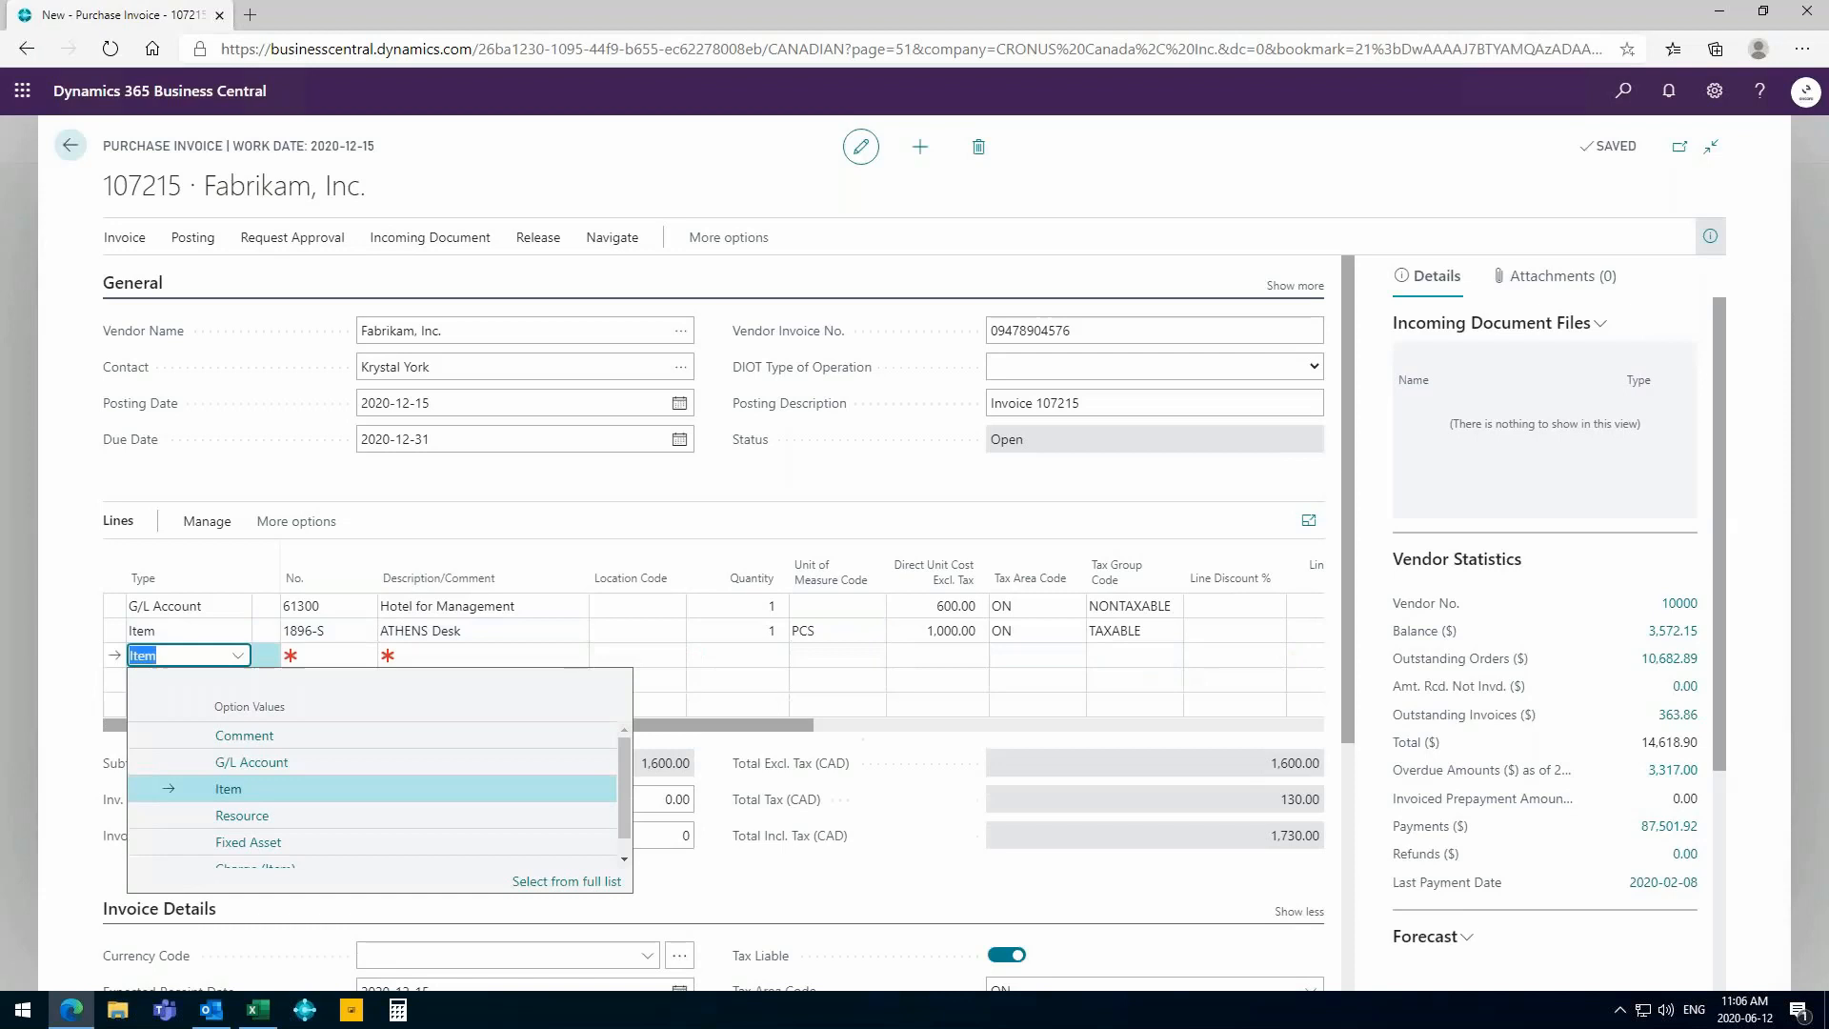
{"action": "type", "text": "g"}
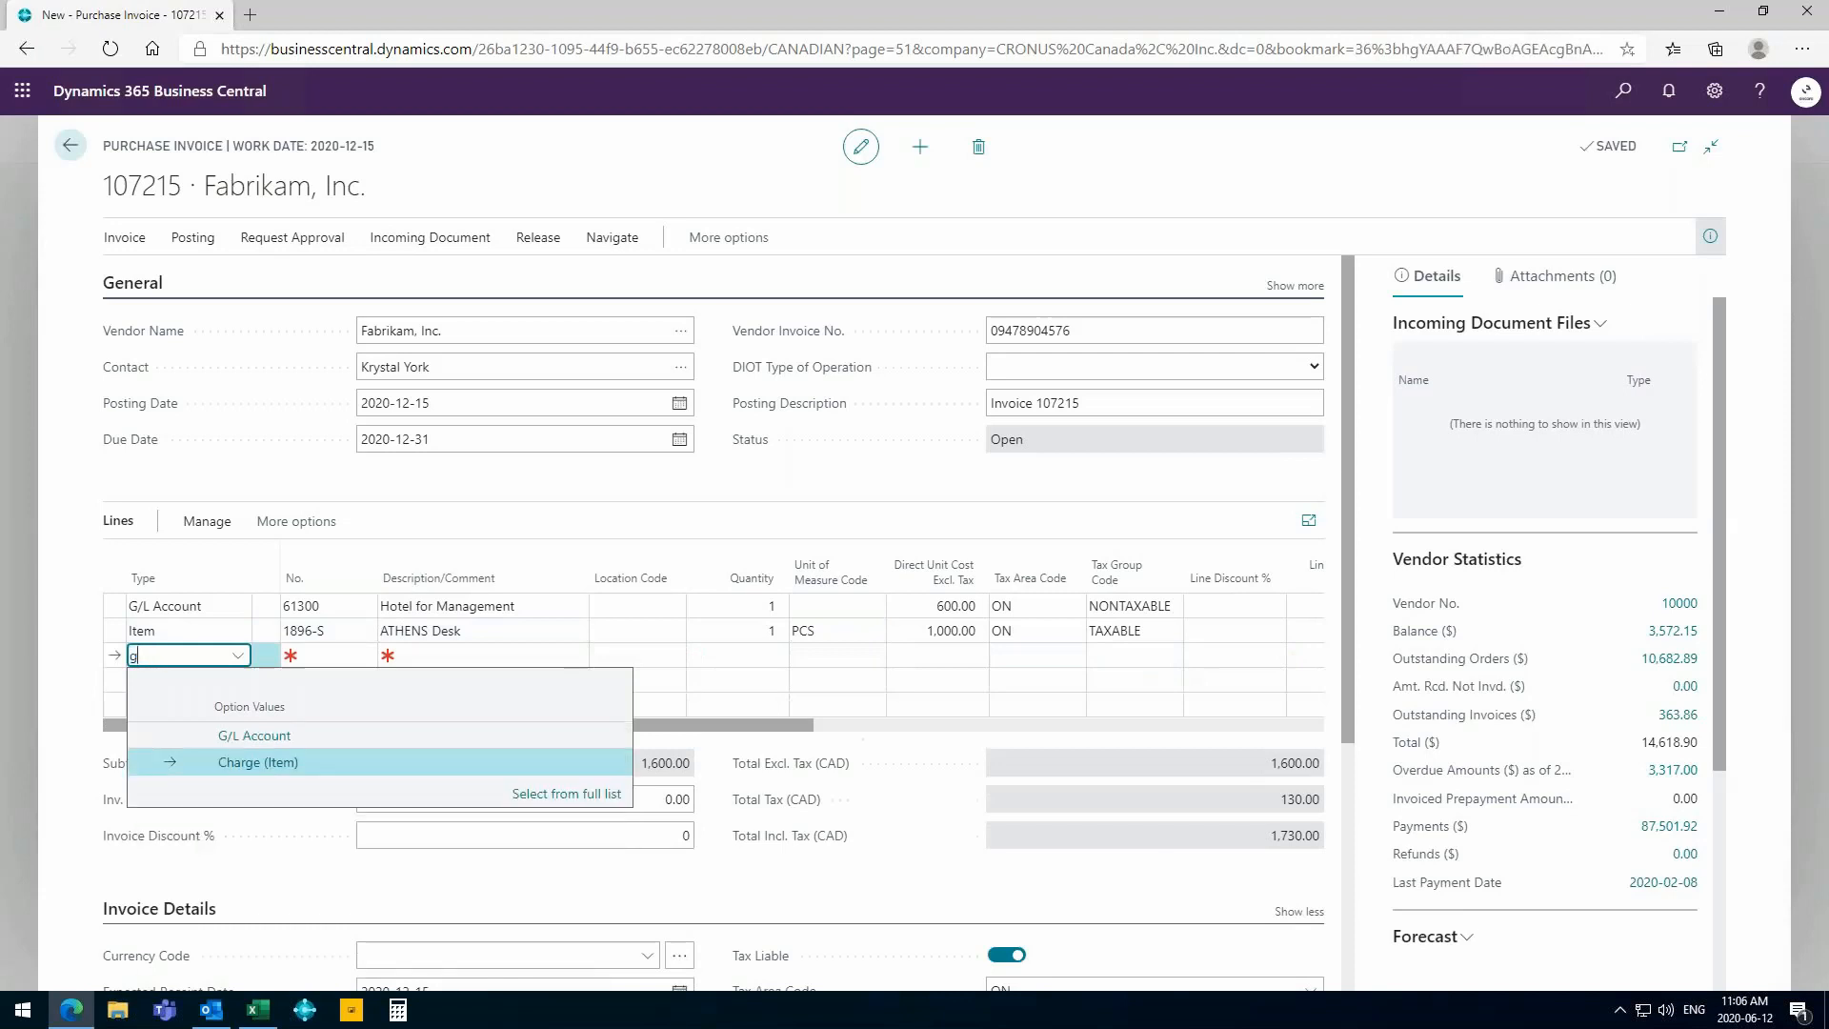
{"action": "key", "text": "Tab"}
{"action": "type", "text": "frei"}
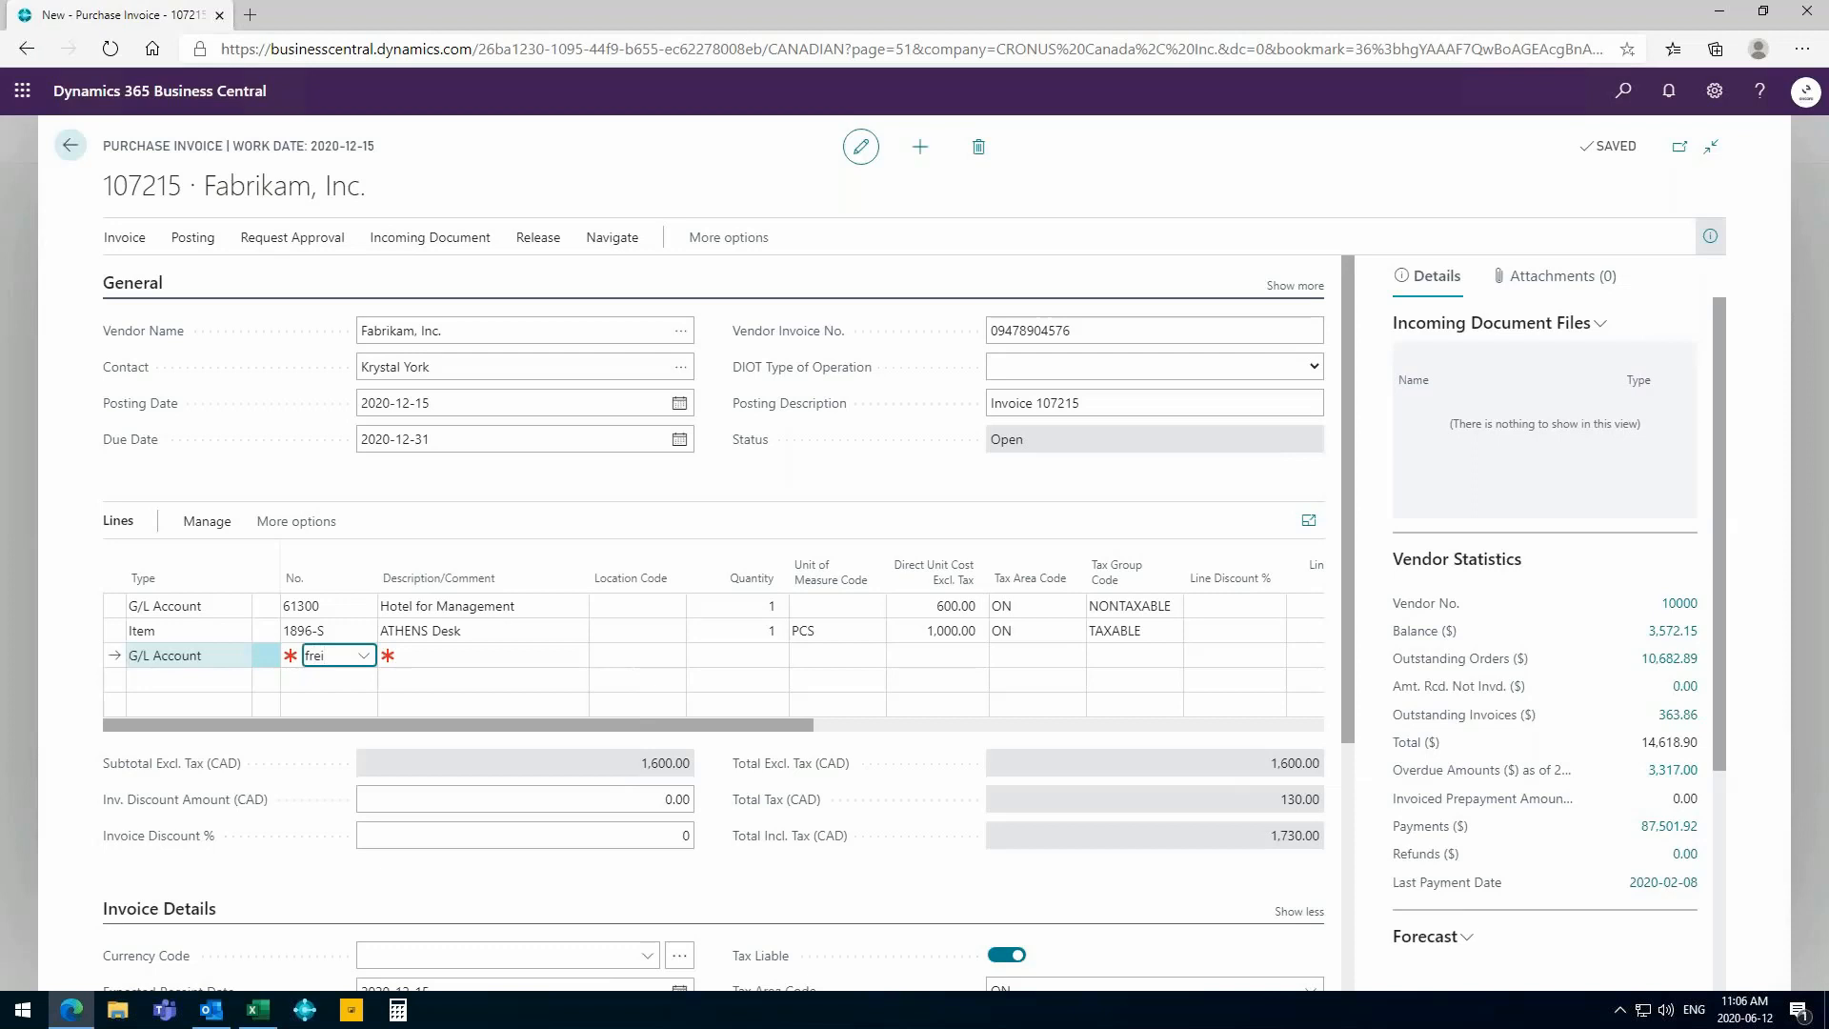
{"action": "left_click", "coordinate": [449, 739]}
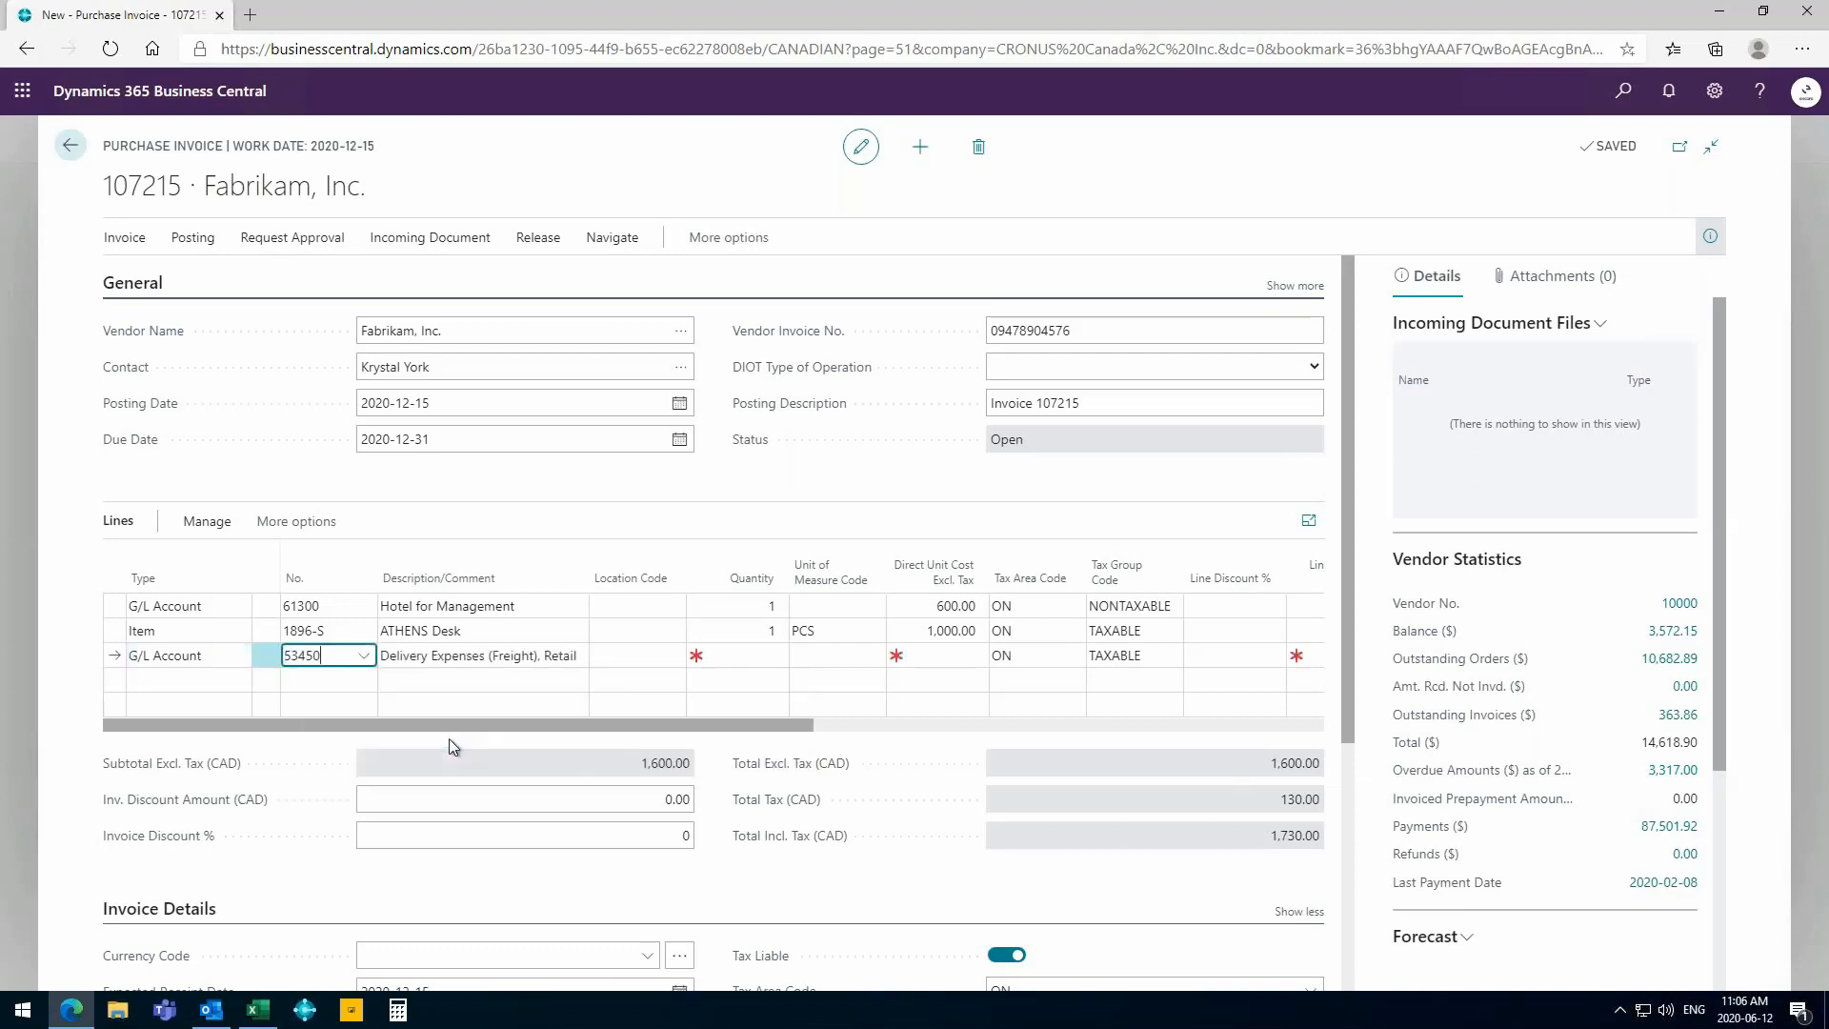
- Change the delivery expenses line's description to "freigth for desk"
{"action": "key", "text": "Tab"}
{"action": "type", "text": "freigth for desk"}
{"action": "key", "text": "Tab"}
{"action": "key", "text": "Tab"}
- Give the freight line a quantity of 1 and a direct unit cost of 55 excluding tax
{"action": "key", "text": "Tab"}
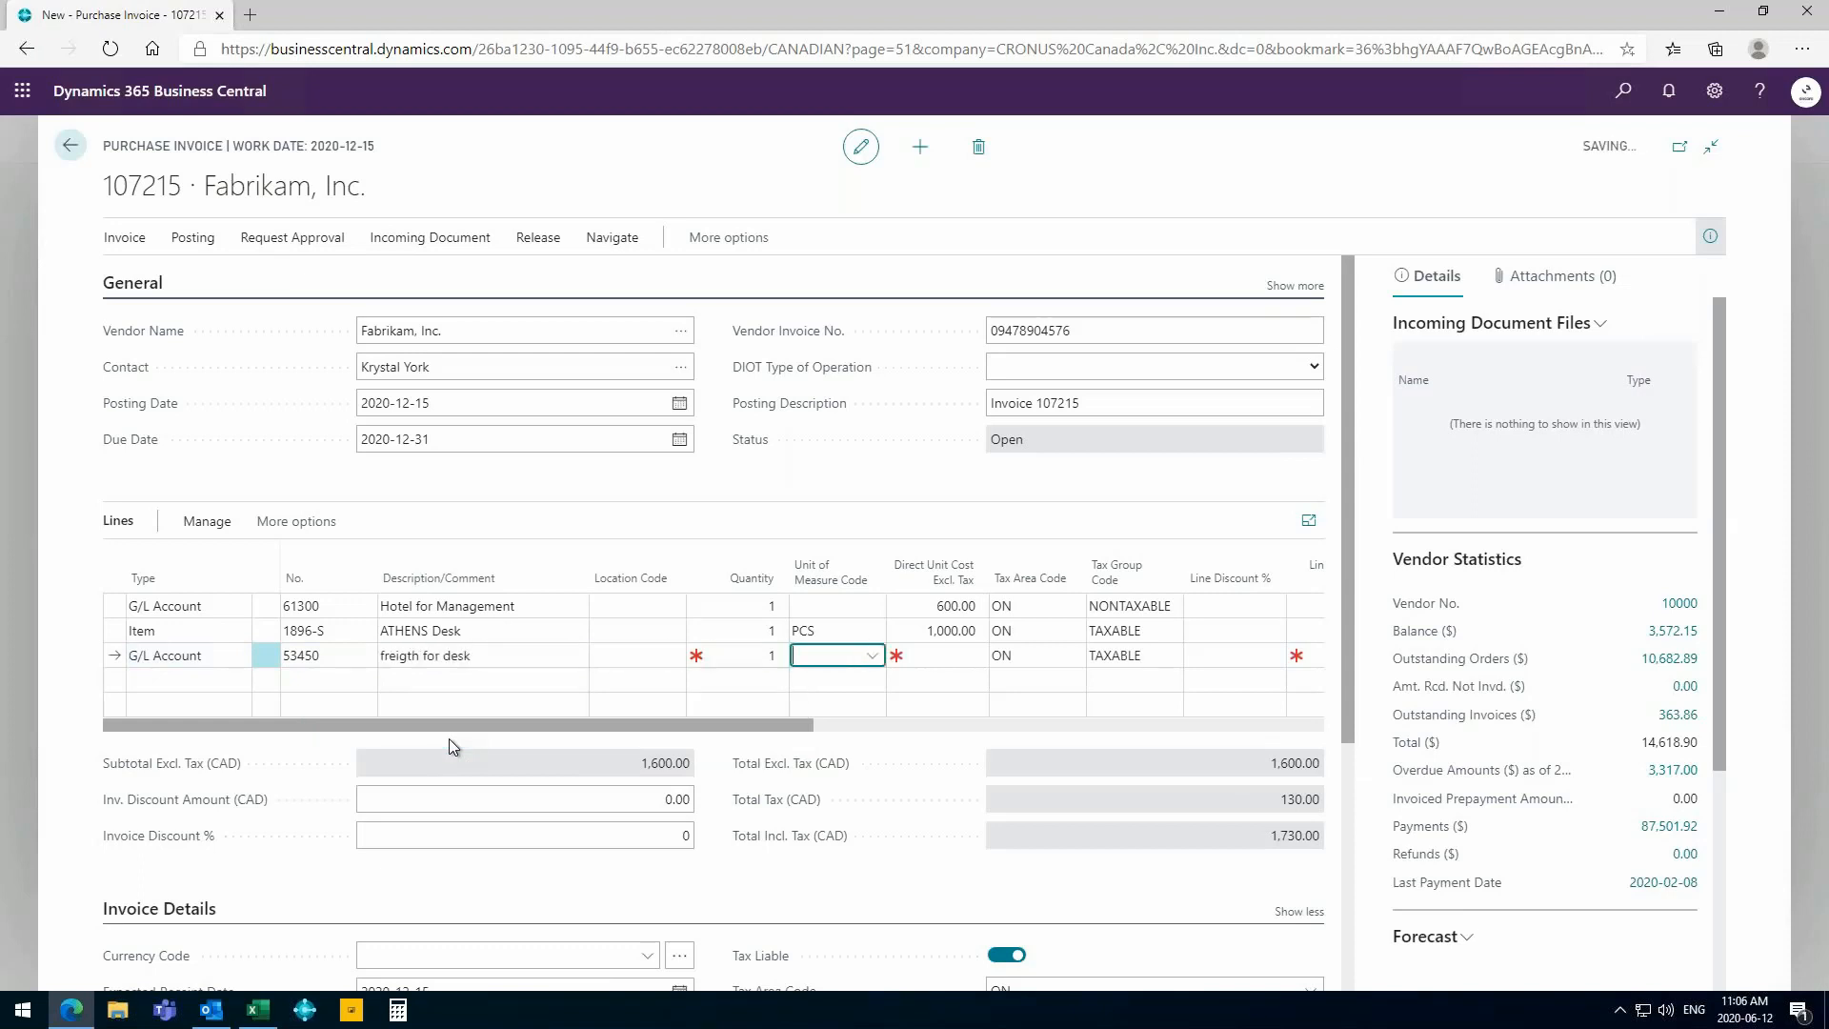
{"action": "key", "text": "Tab"}
{"action": "type", "text": "55"}
{"action": "key", "text": "Tab"}
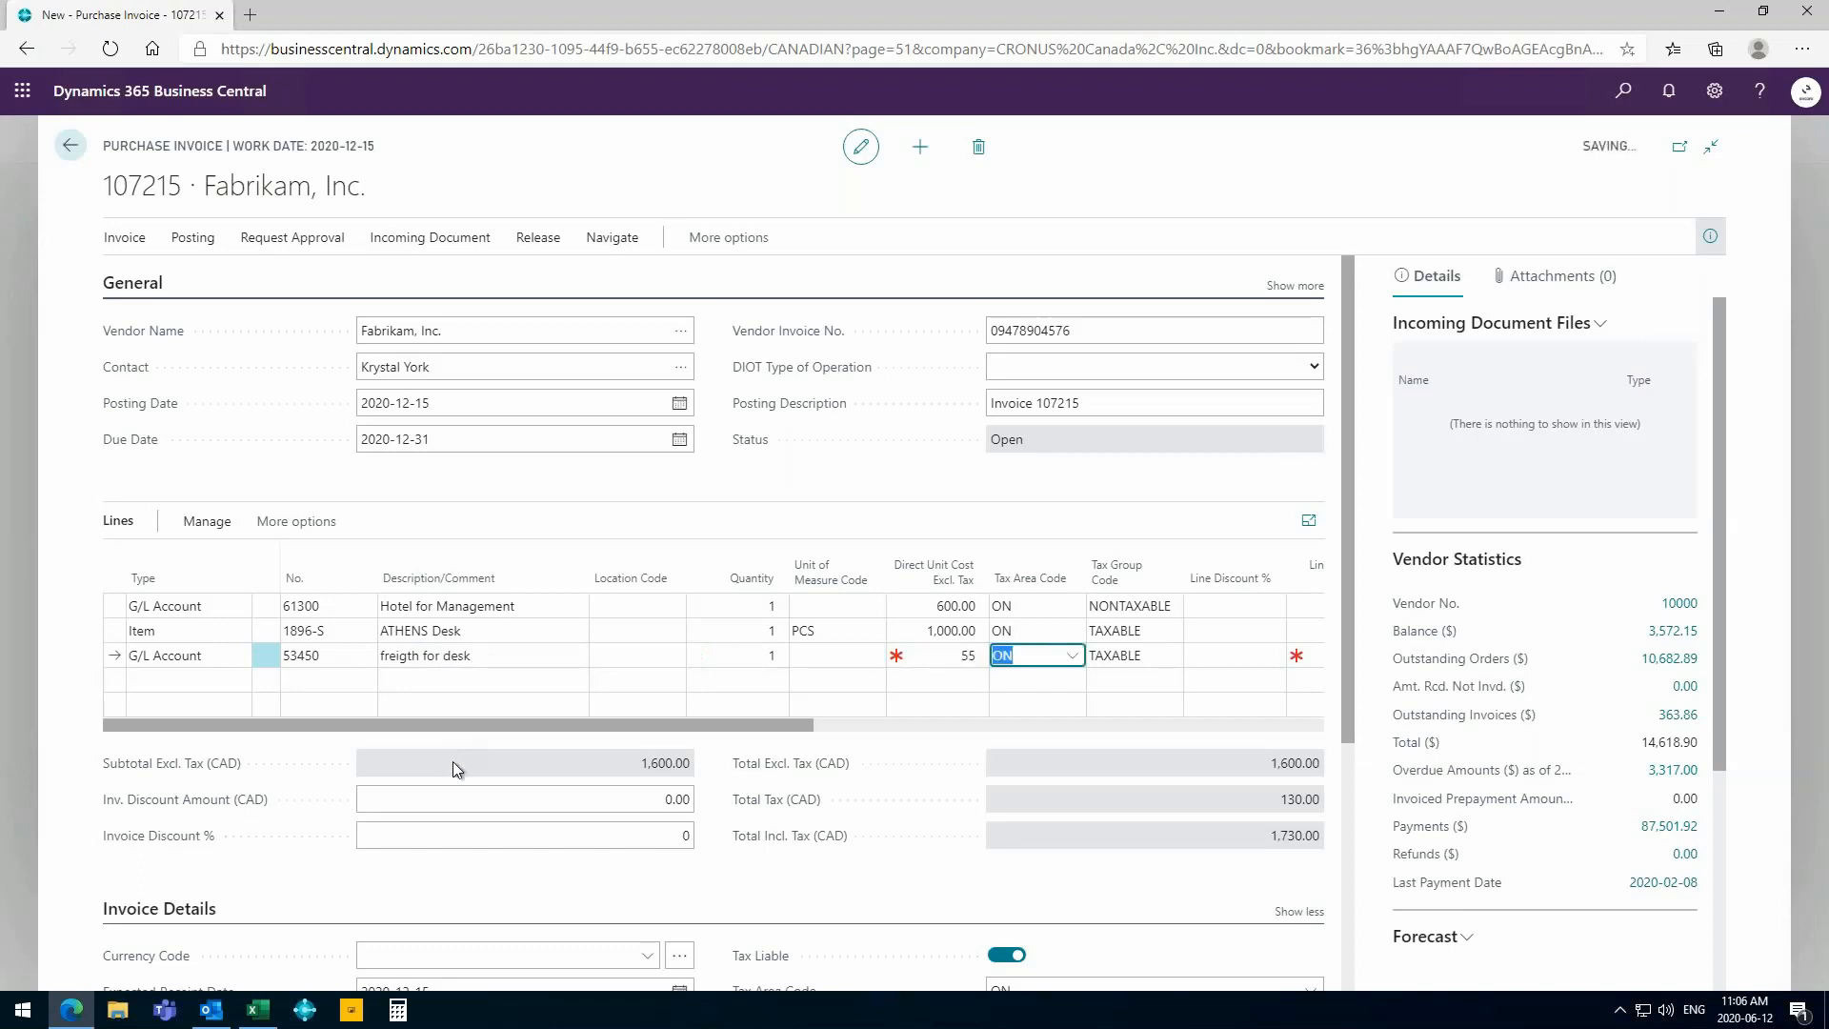
- Add a fourth invoice line of type Fixed Asset for the Blue Ford Mustang (FA000100)
{"action": "left_click", "coordinate": [145, 679]}
{"action": "left_click", "coordinate": [238, 680]}
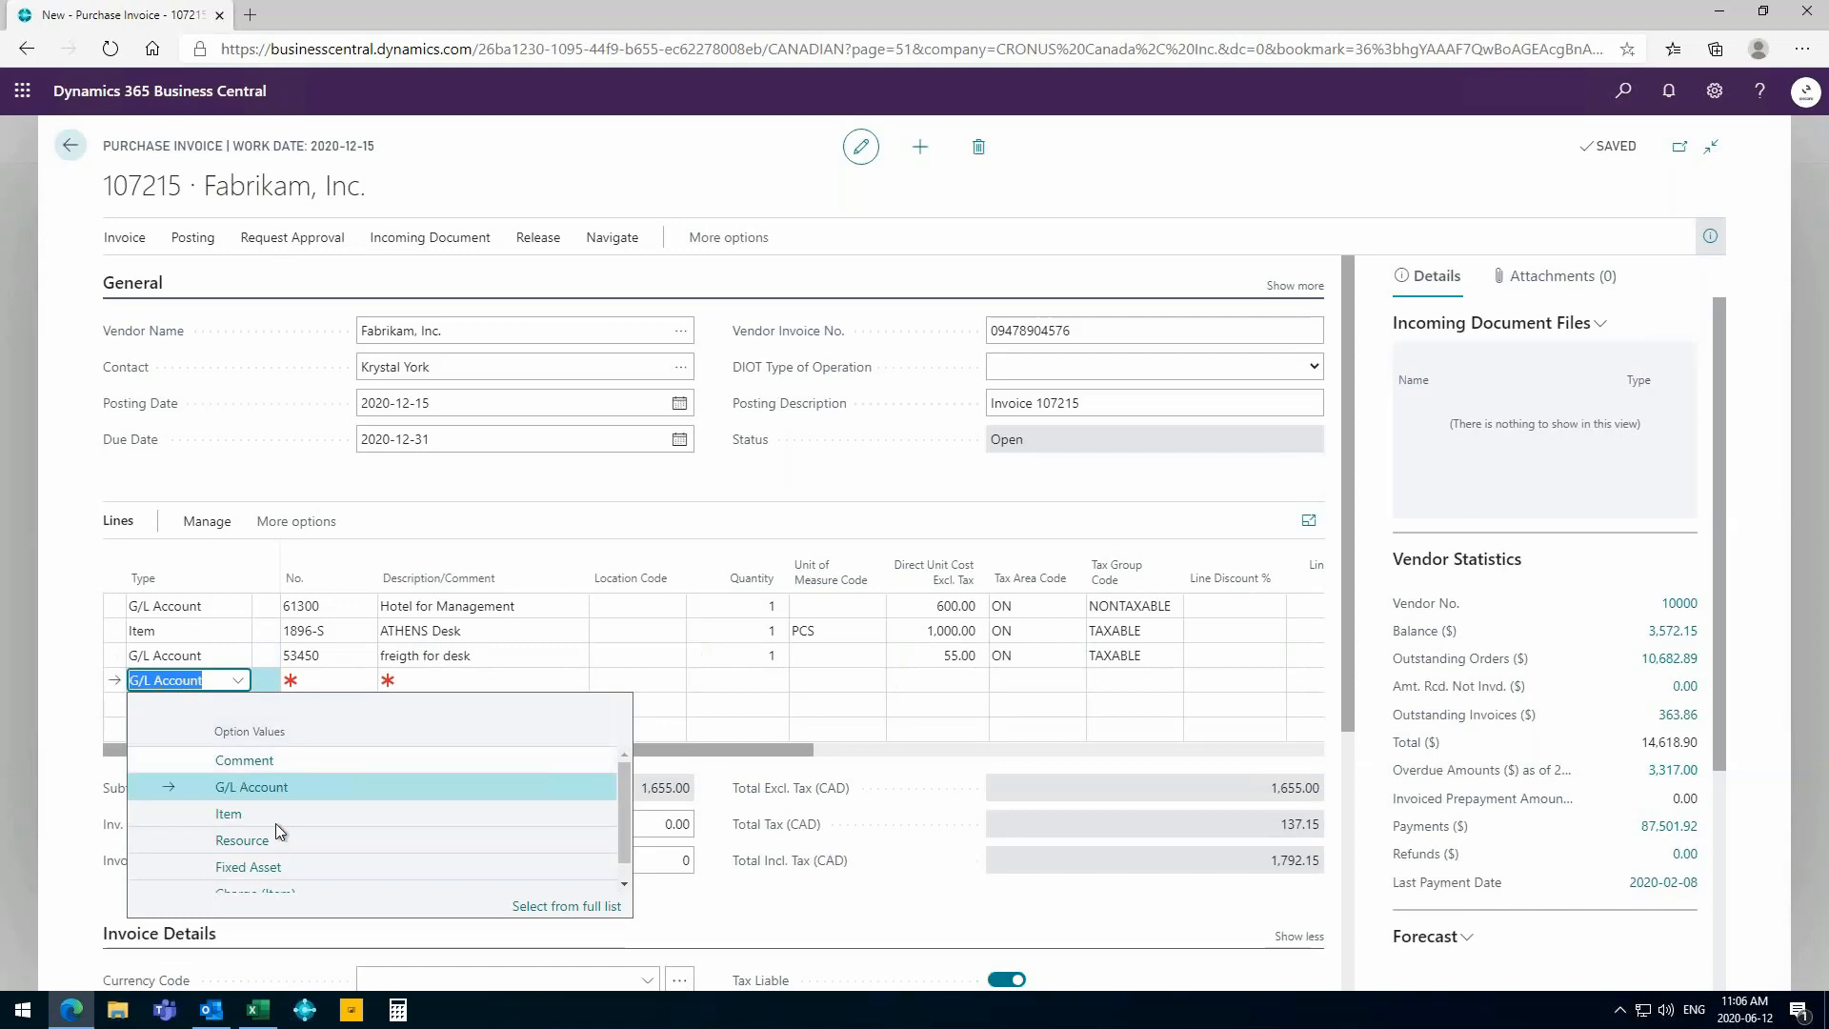
{"action": "left_click", "coordinate": [255, 867]}
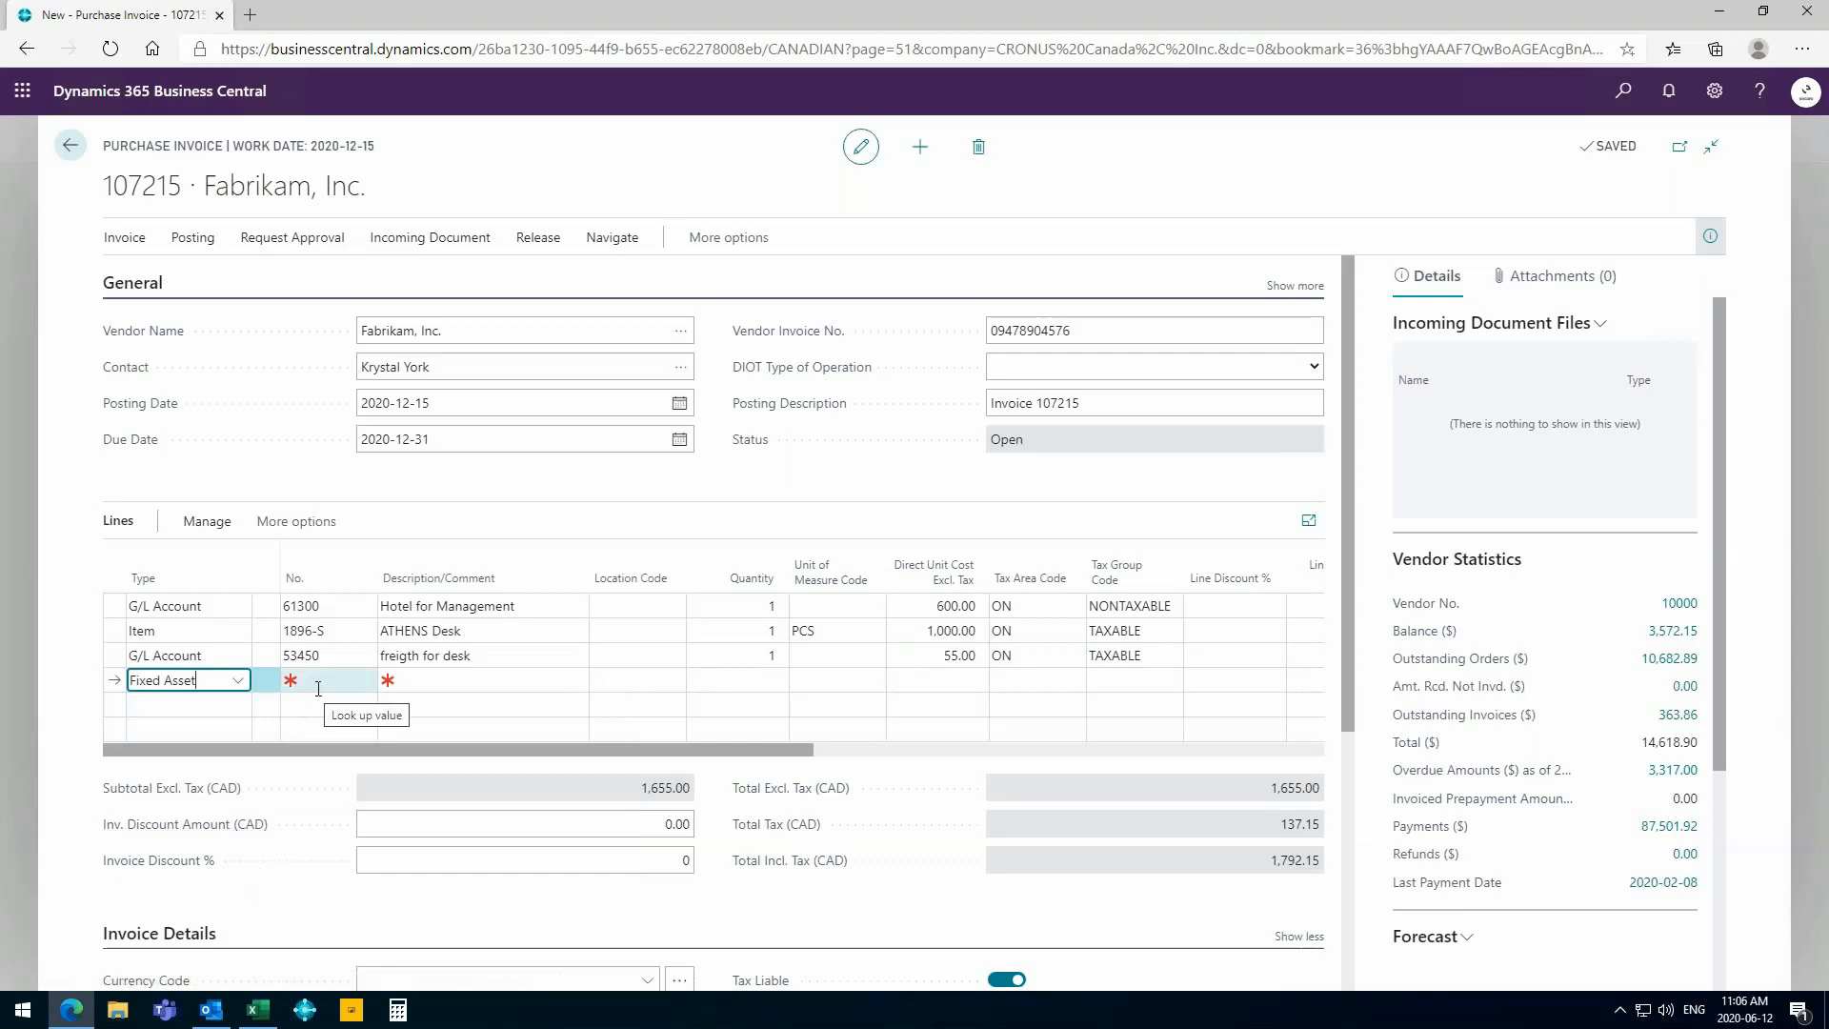
{"action": "left_click", "coordinate": [353, 677]}
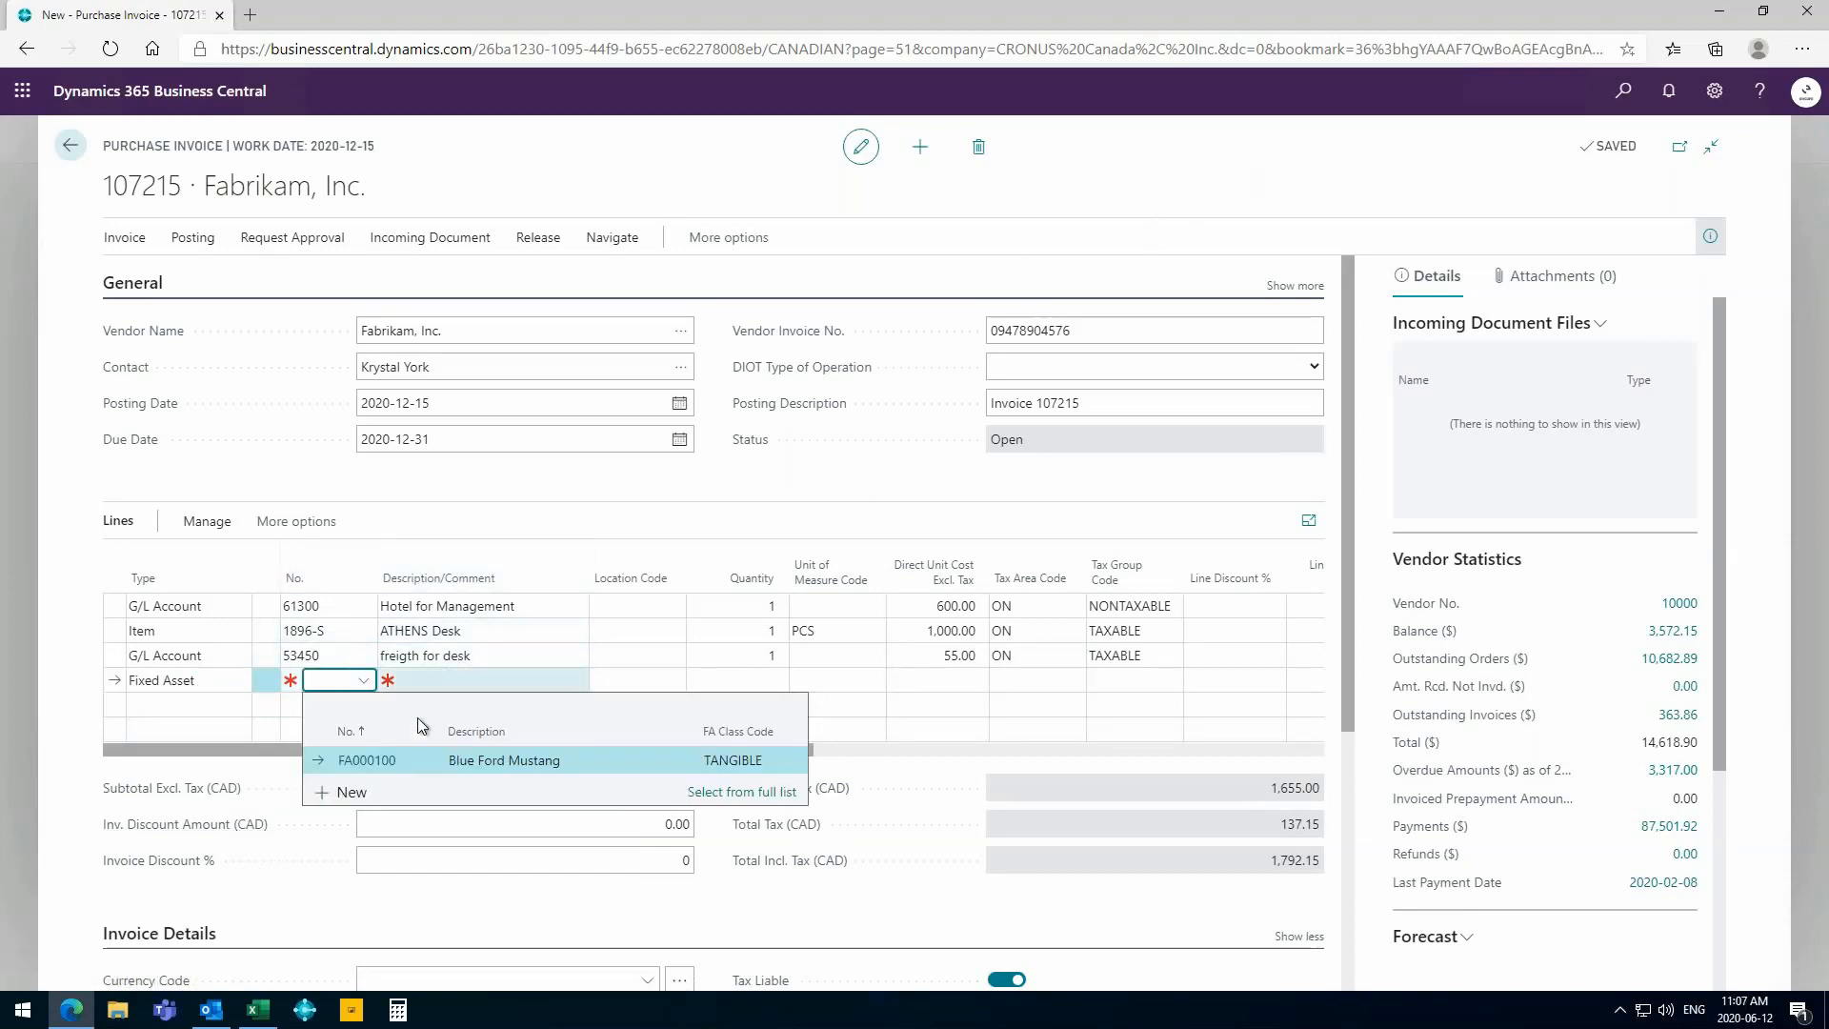
{"action": "left_click", "coordinate": [473, 759]}
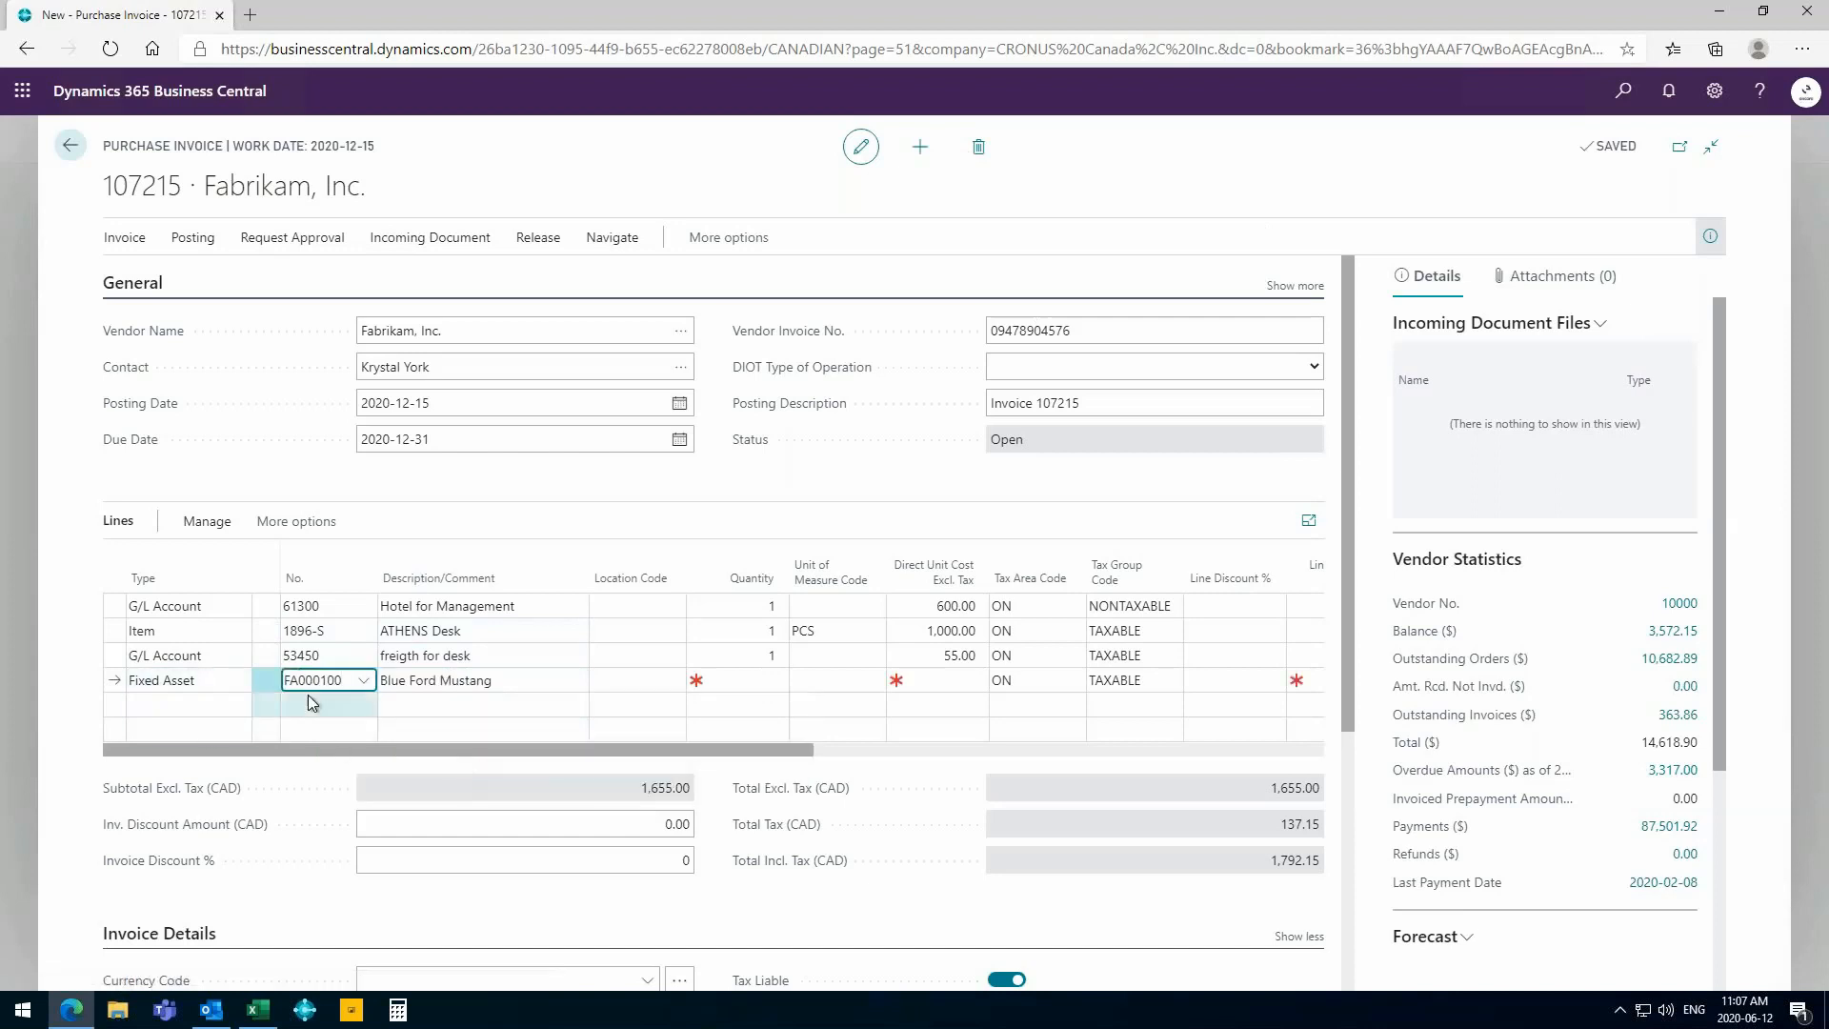
- Give the Blue Ford Mustang line a quantity of 1 and a direct unit cost of 60,000 excluding tax
{"action": "left_click", "coordinate": [758, 680]}
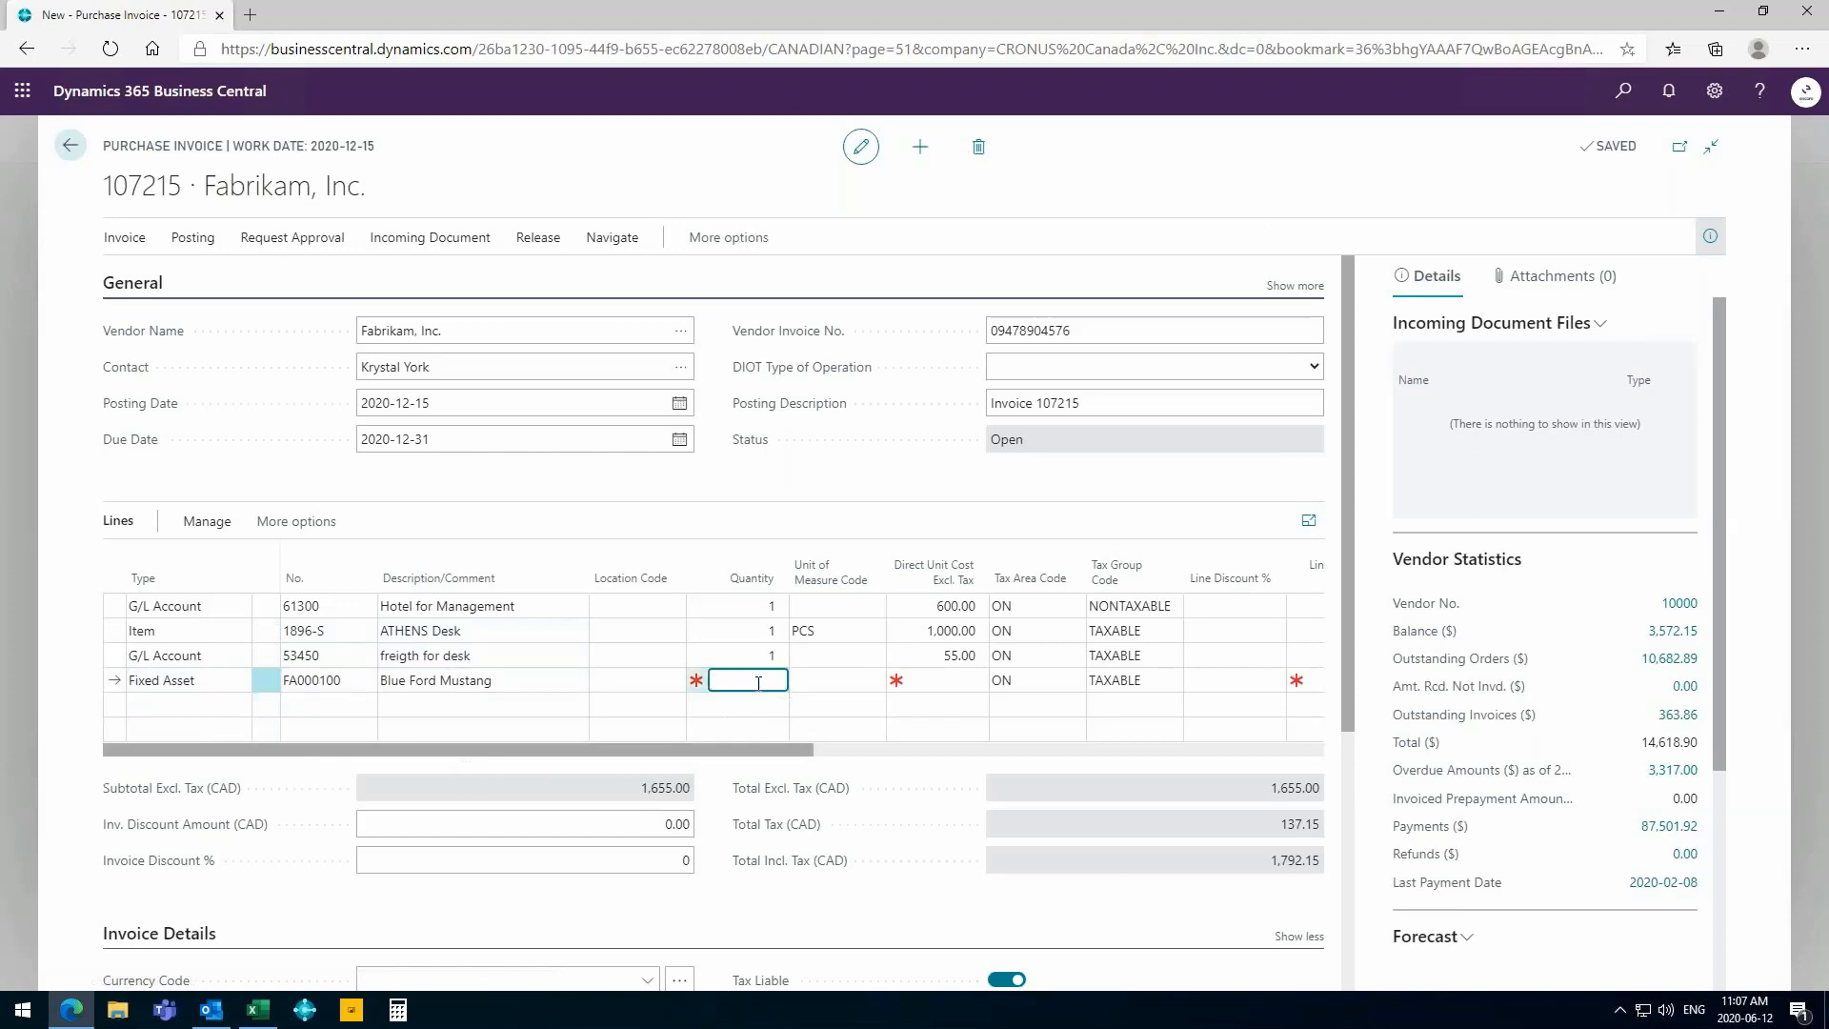
{"action": "type", "text": "1"}
{"action": "key", "text": "Tab"}
{"action": "type", "text": "60,0"}
{"action": "type", "text": "0000"}
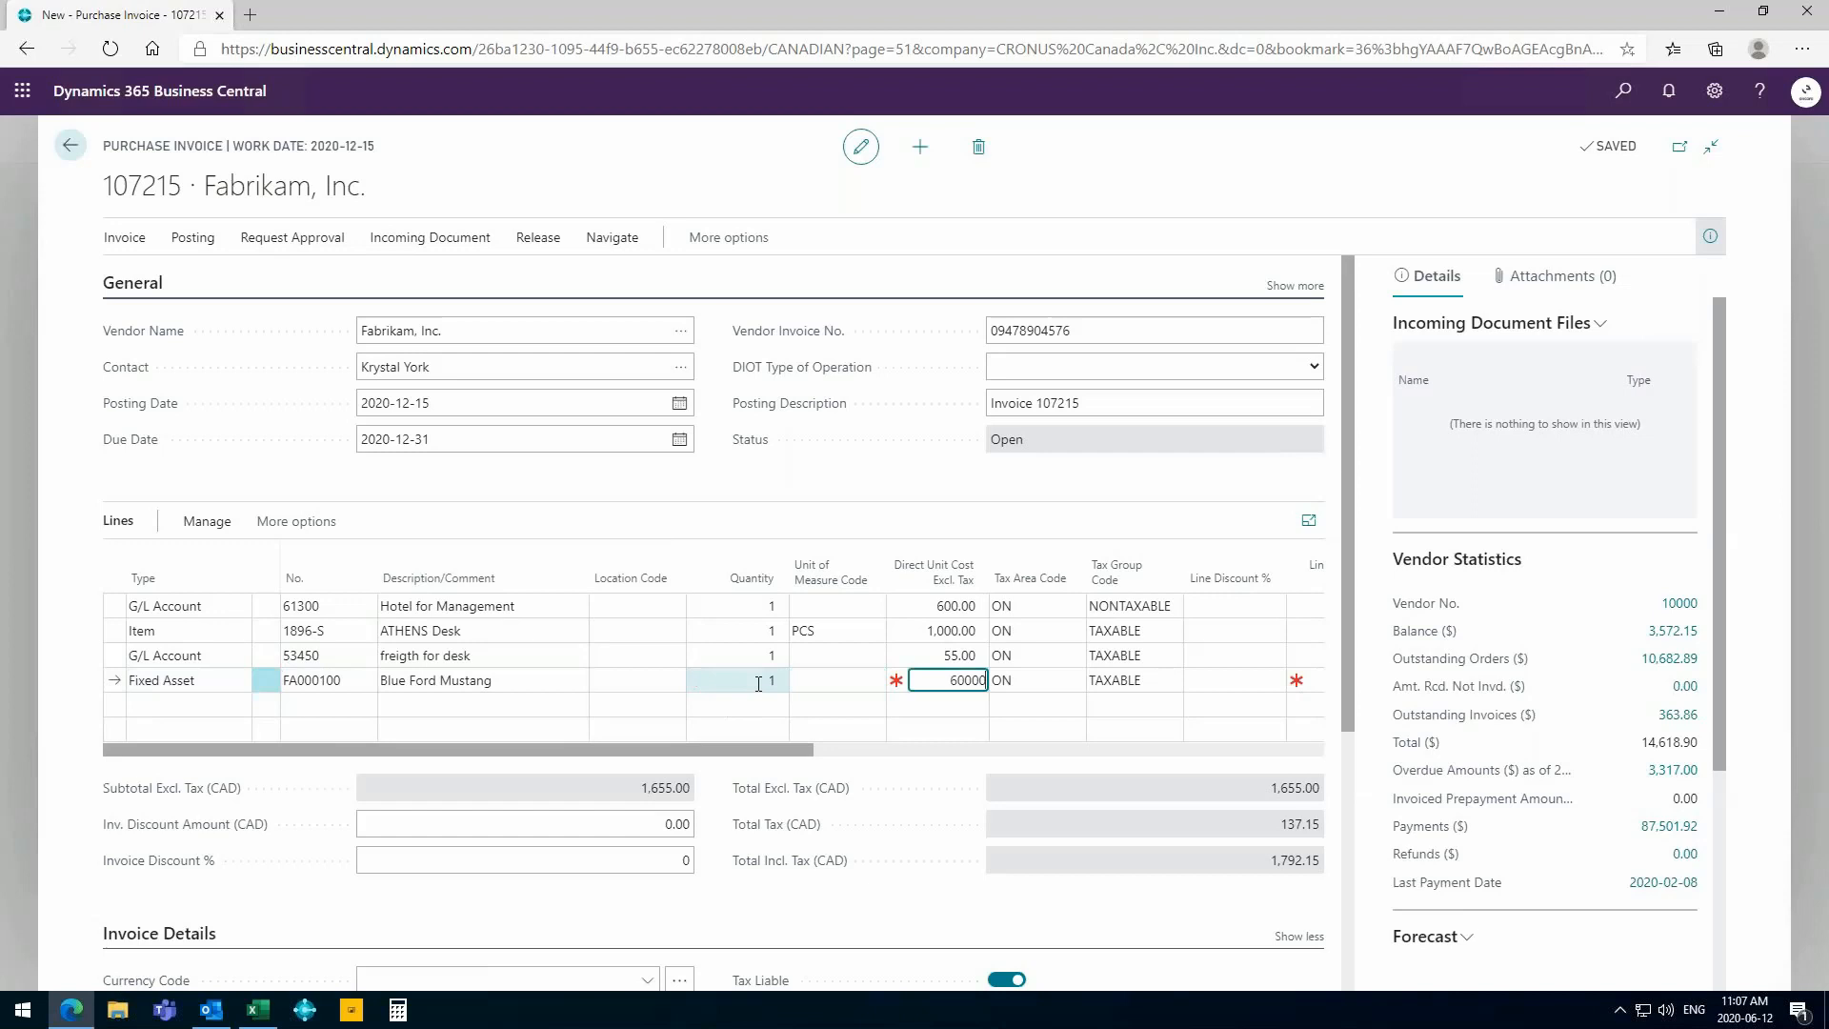
{"action": "key", "text": "Tab"}
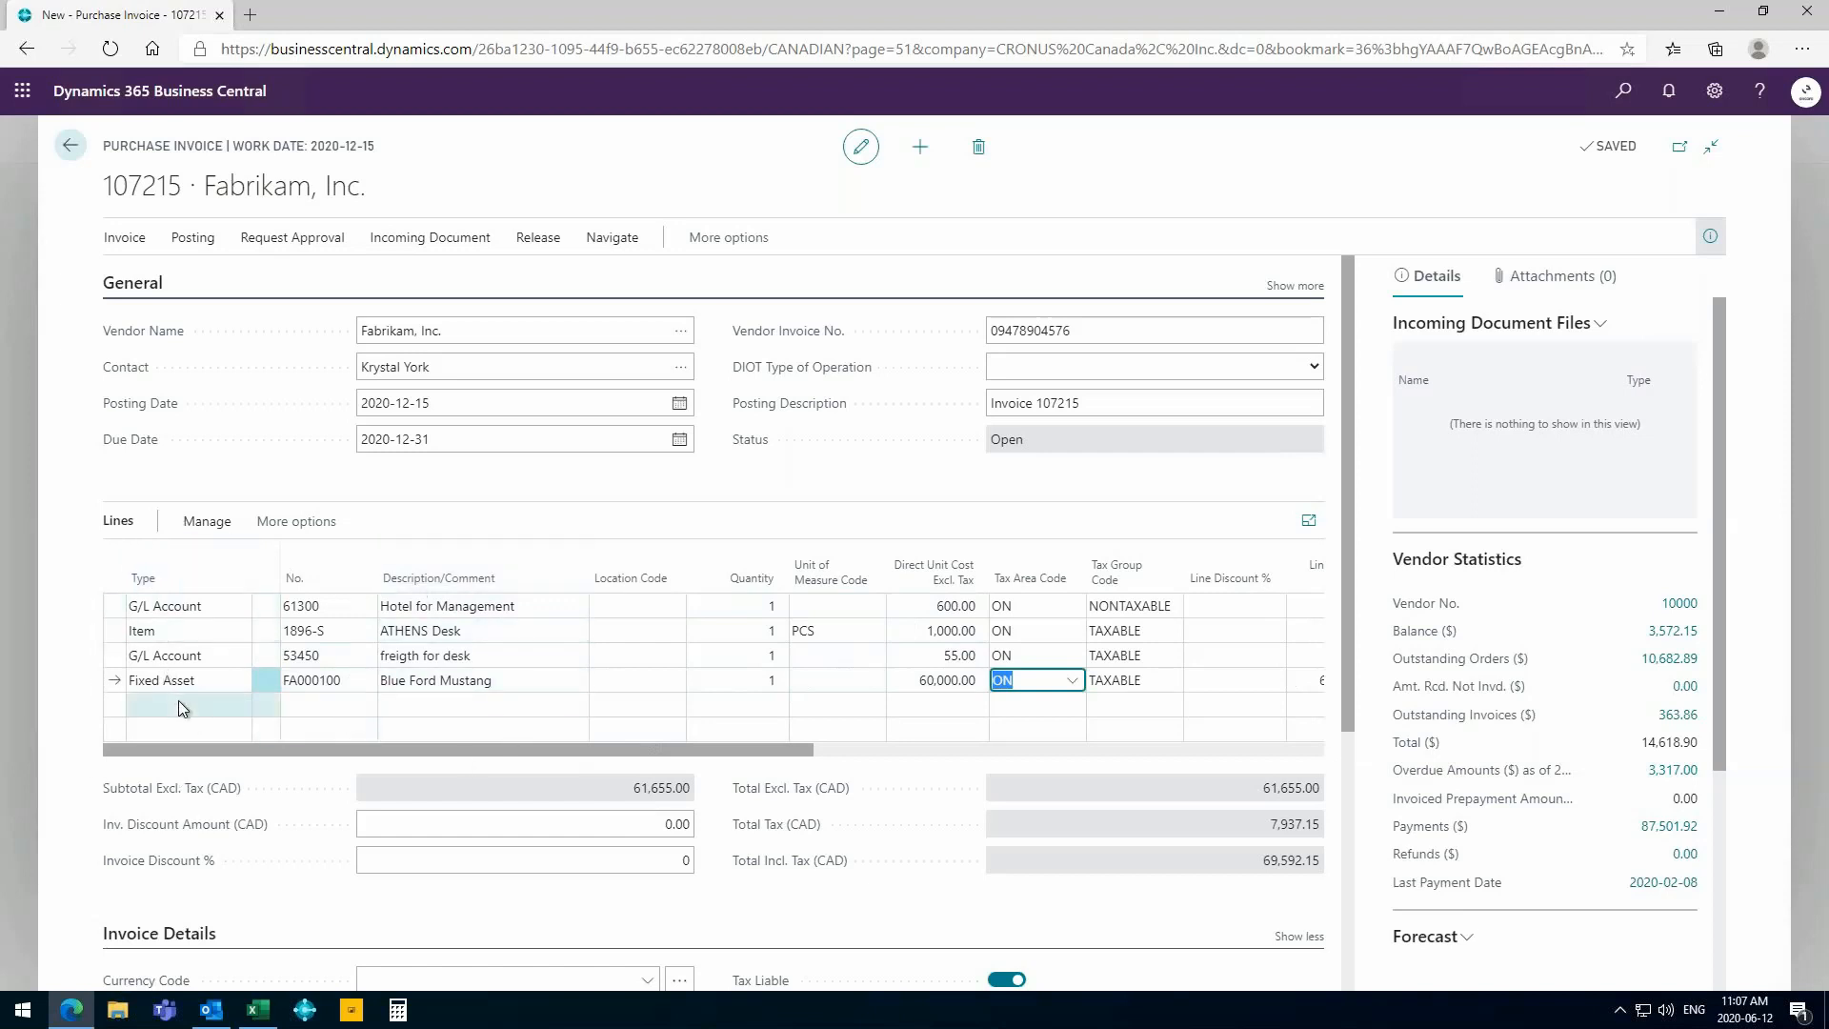
- Replace the invoice's posting description with "Invoice for Tradeshow"
{"action": "left_click", "coordinate": [1140, 406]}
{"action": "left_click_drag", "start_coordinate": [1140, 406], "coordinate": [987, 406]}
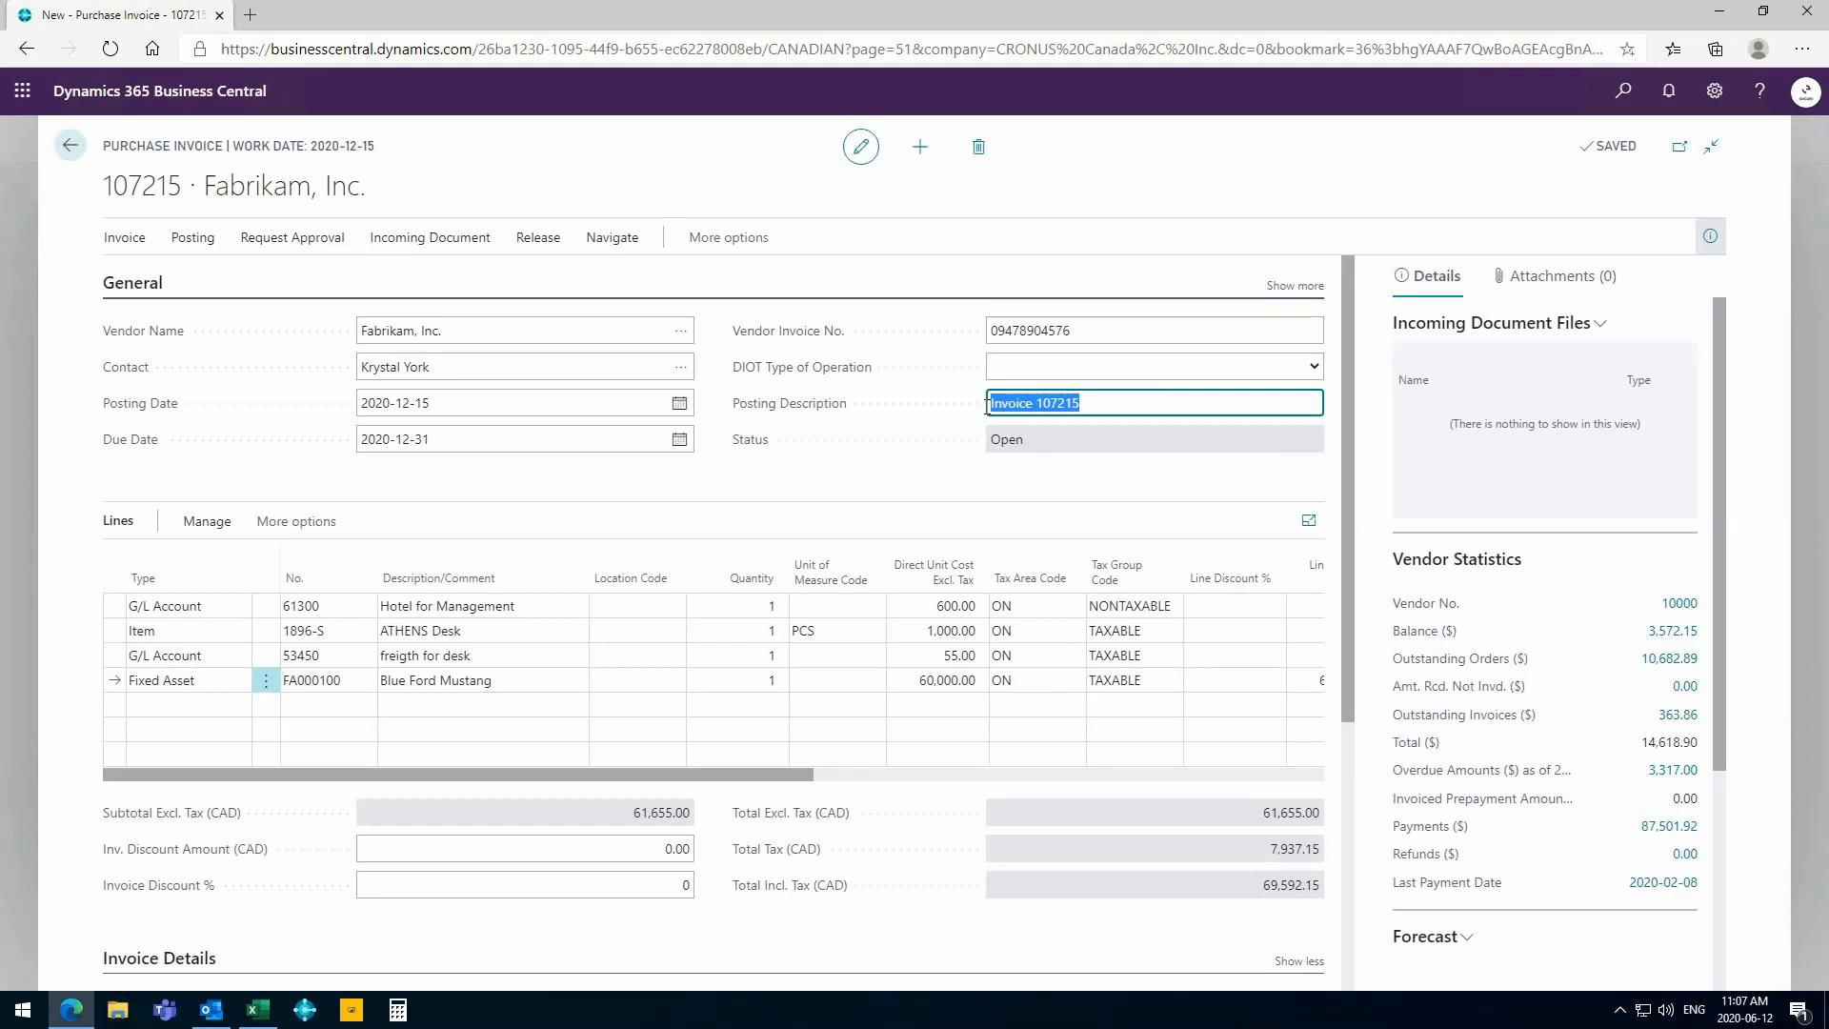
{"action": "type", "text": "Invoice for Tradeshow"}
{"action": "key", "text": "Tab"}
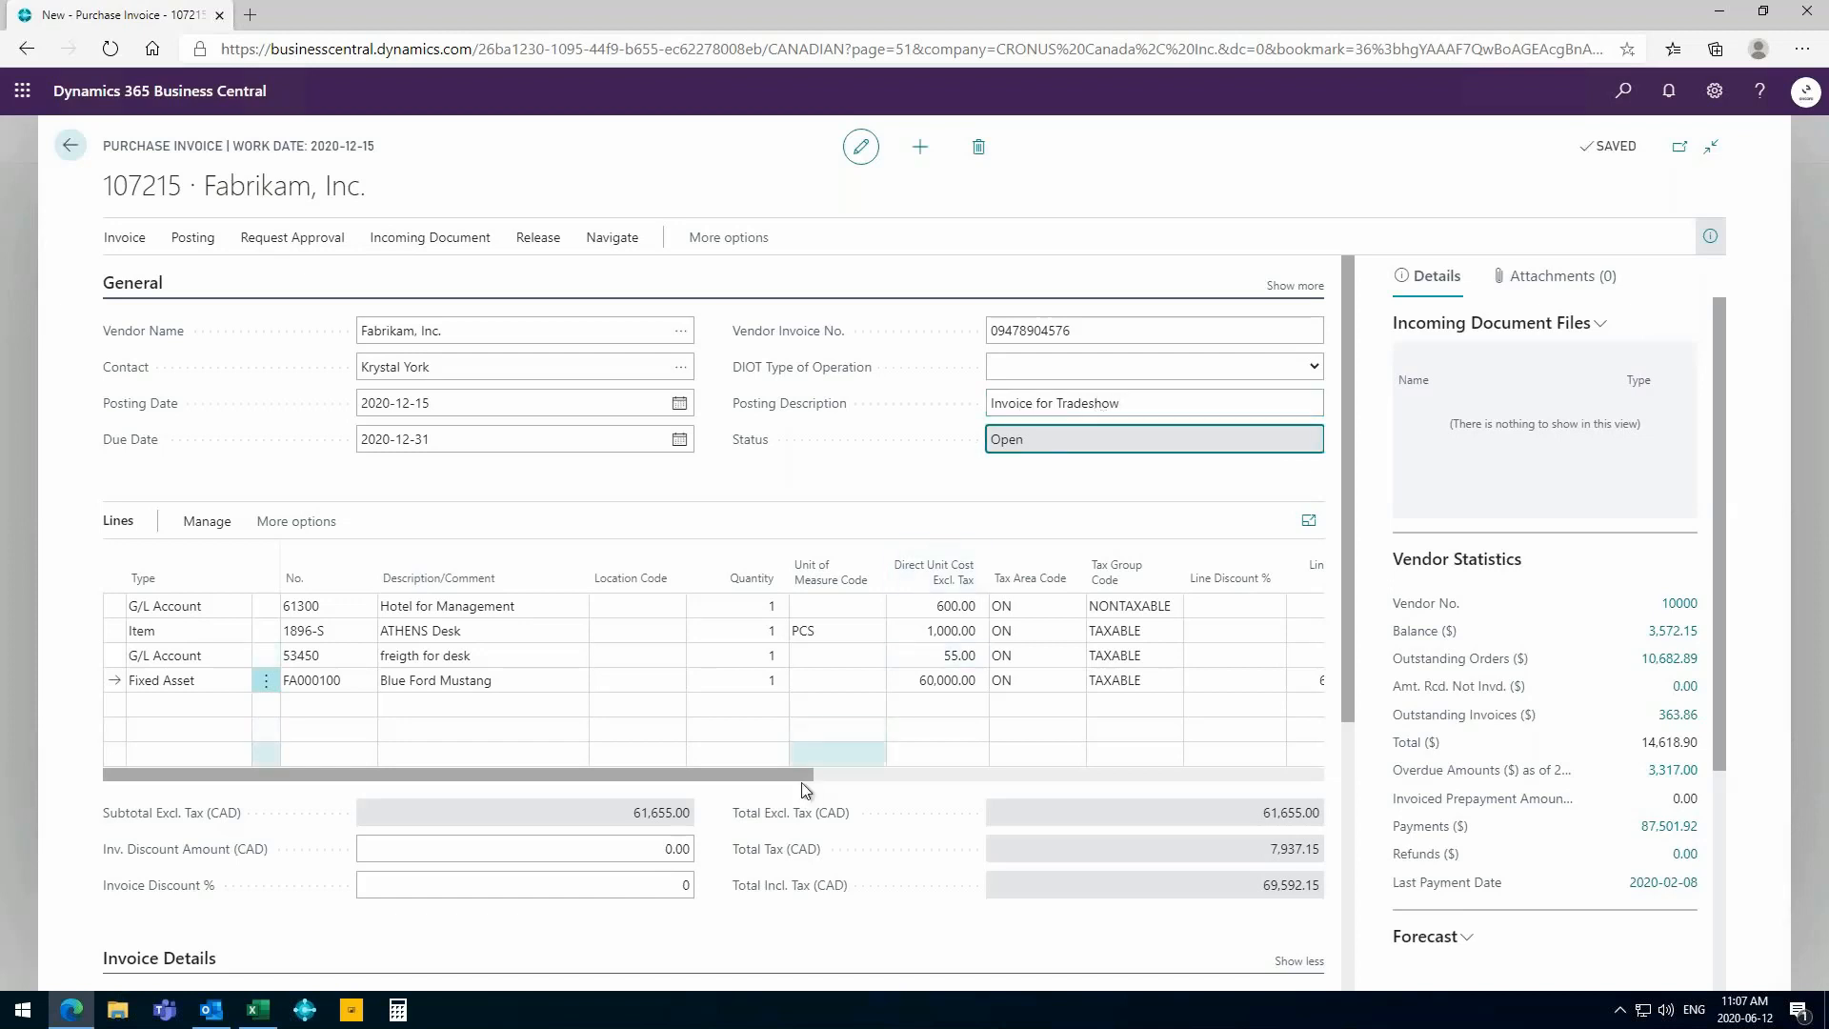
{"action": "left_click_drag", "start_coordinate": [787, 776], "coordinate": [947, 765]}
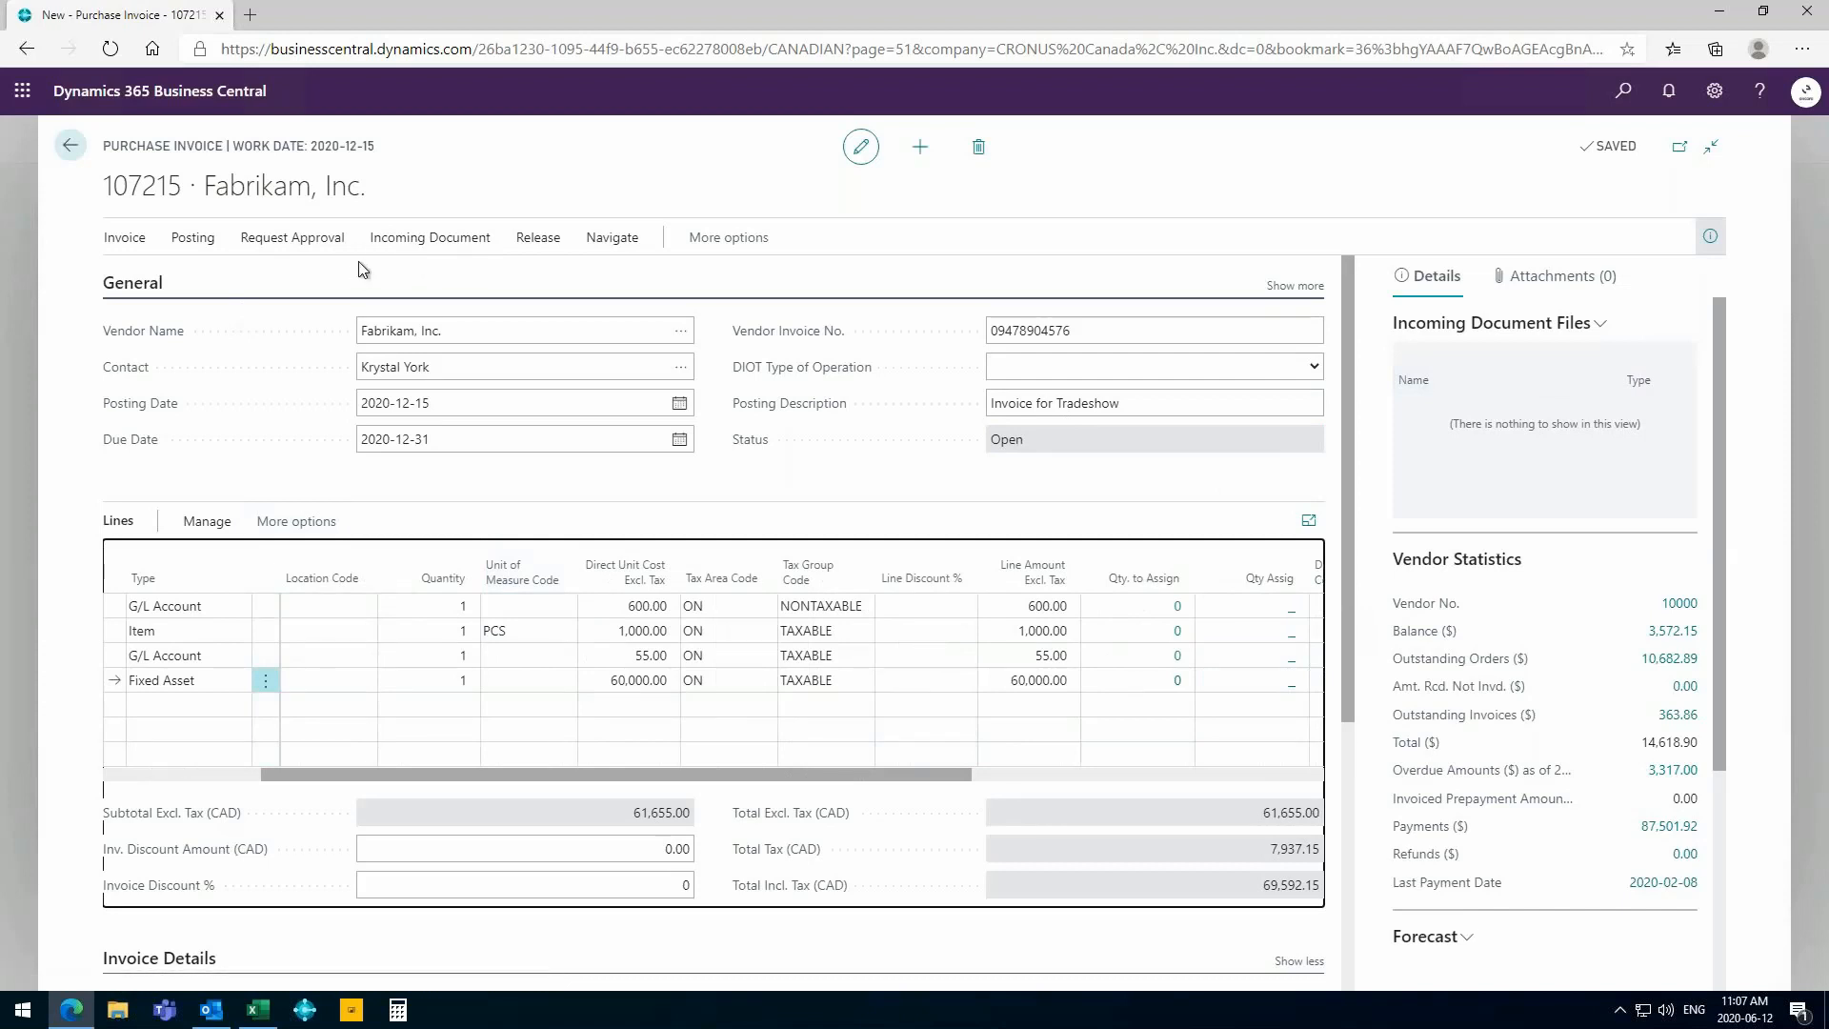
{"action": "left_click_drag", "start_coordinate": [787, 768], "coordinate": [465, 793]}
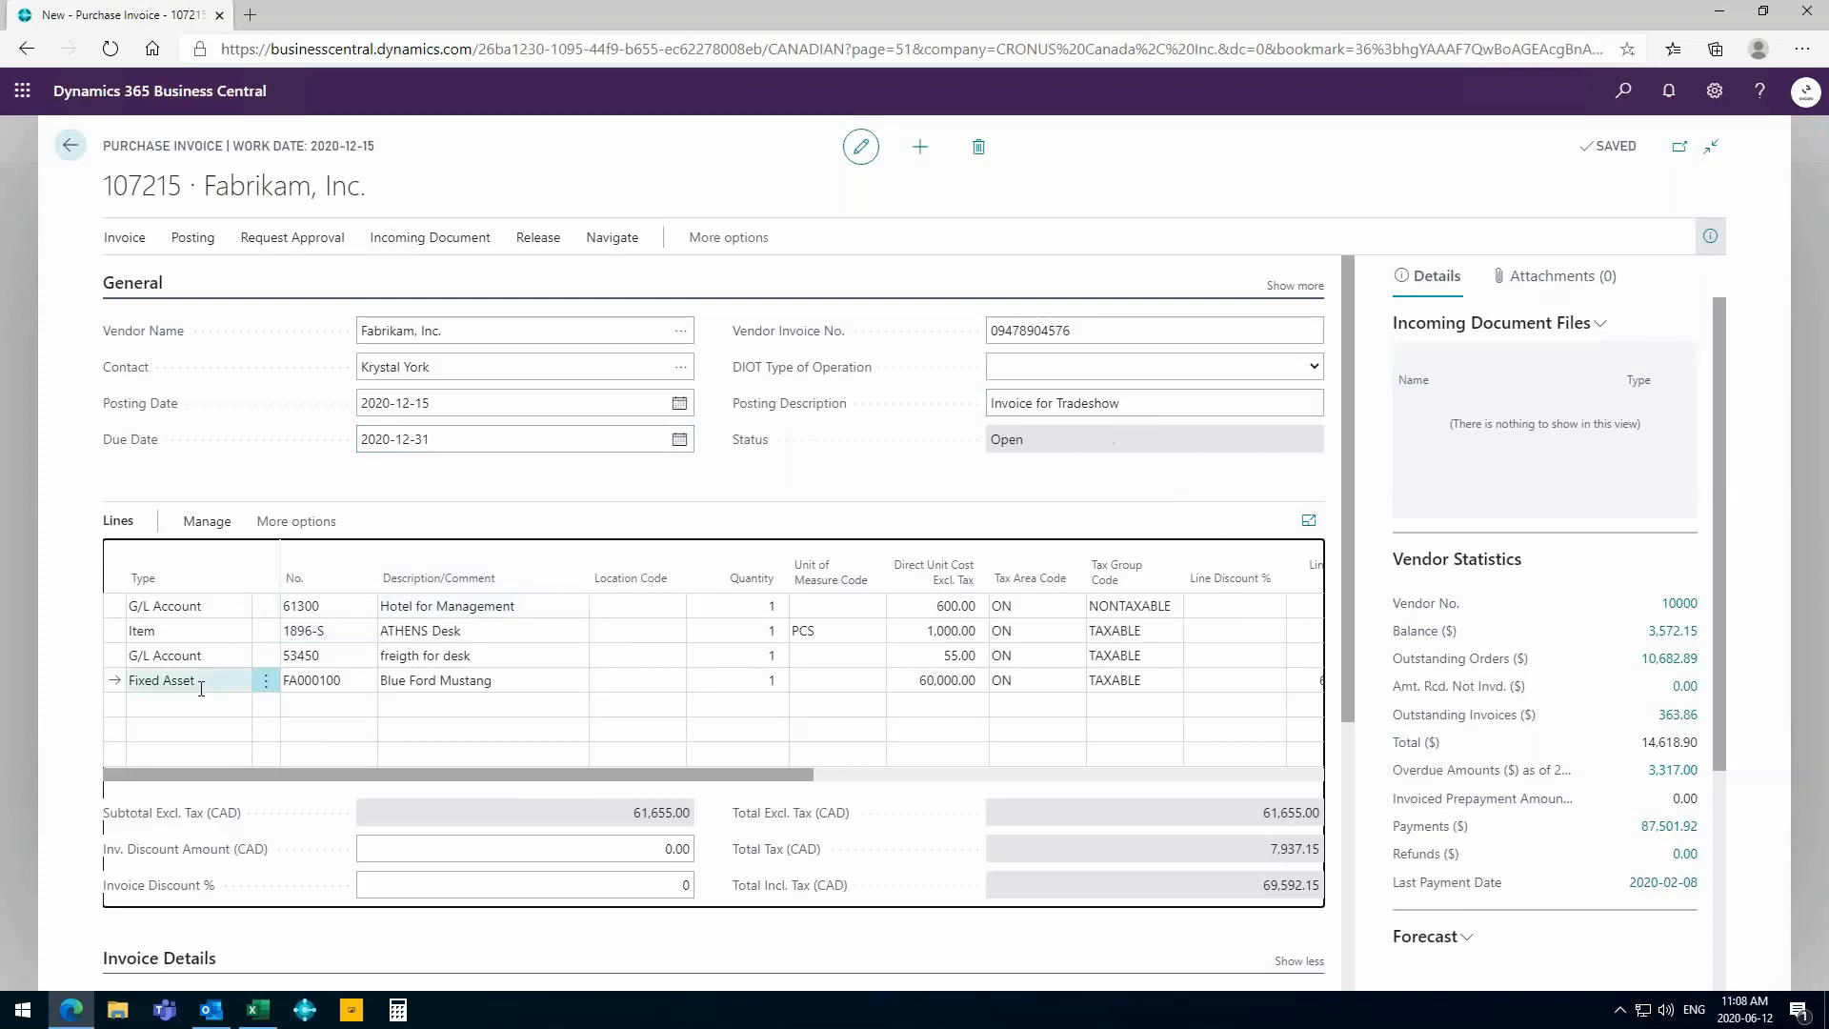
{"action": "scroll", "coordinate": [456, 692], "scroll_direction": "down", "scroll_amount": 1}
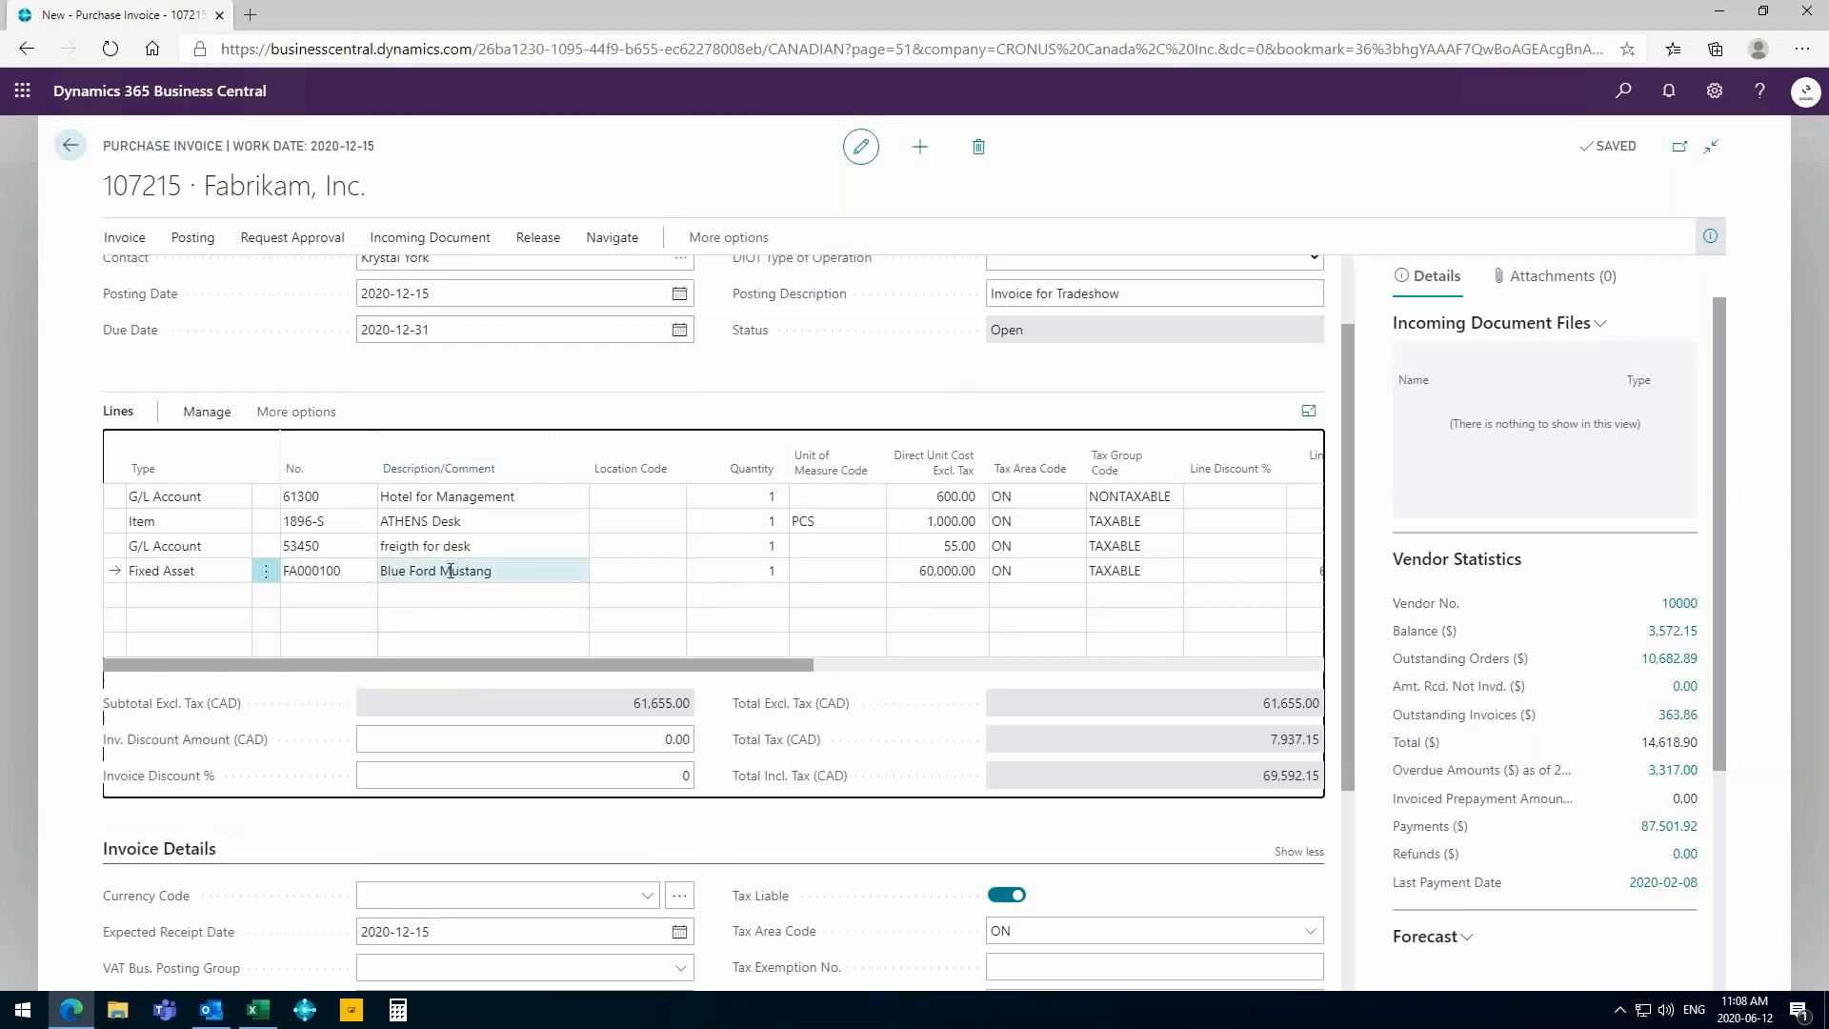
{"action": "scroll", "coordinate": [438, 468], "scroll_direction": "up", "scroll_amount": 1}
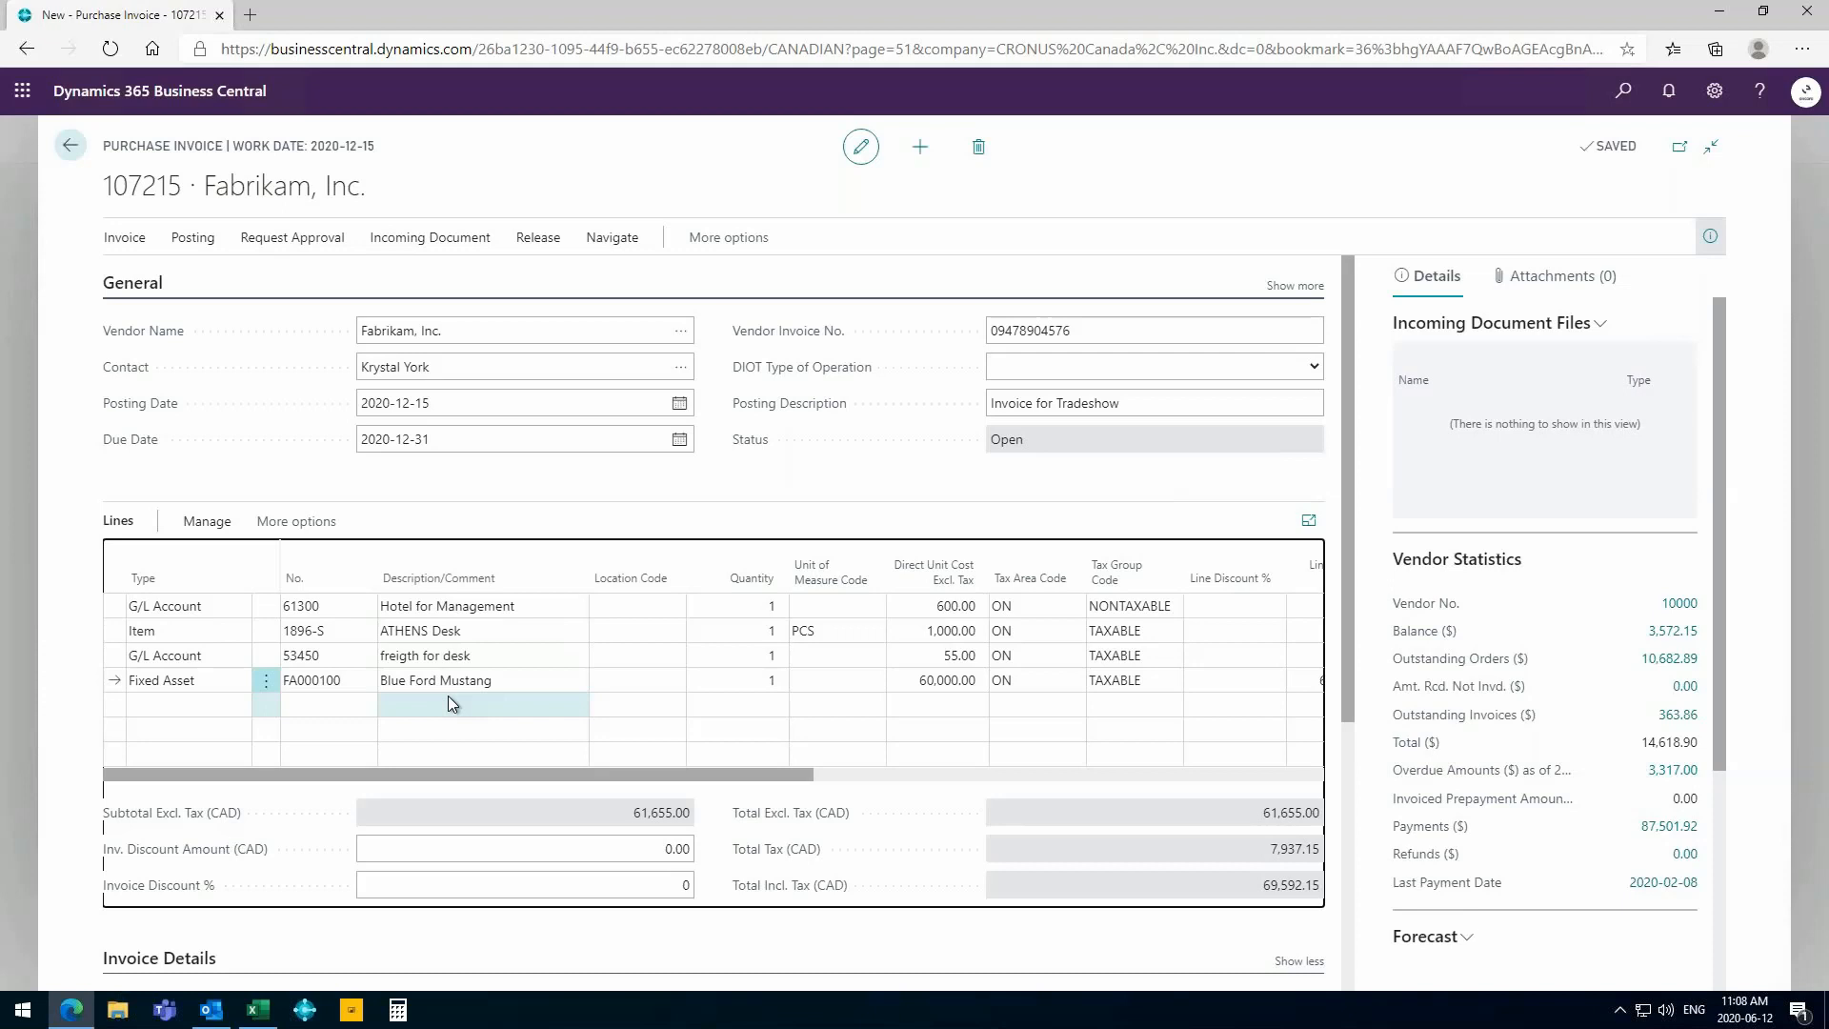
- Preview the invoice's posting, examine the resulting G/L entries, and return to the purchase invoice
{"action": "left_click", "coordinate": [192, 240]}
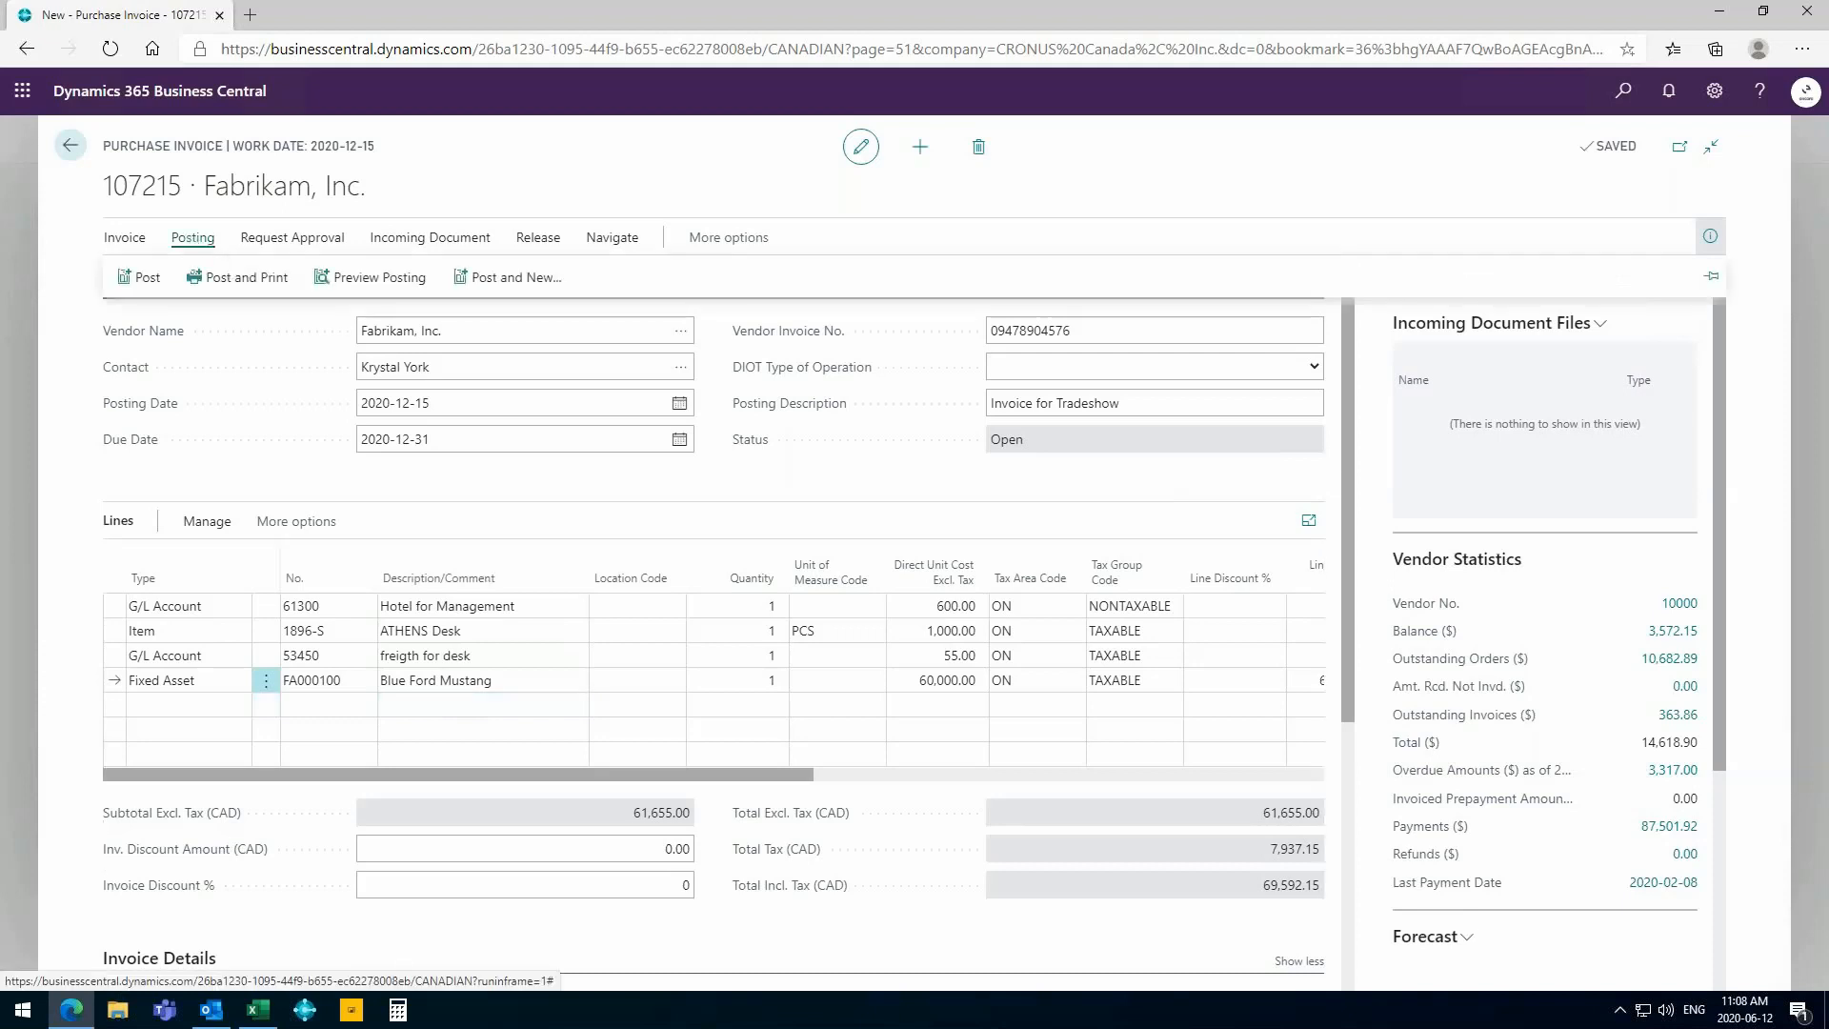
{"action": "left_click", "coordinate": [382, 280]}
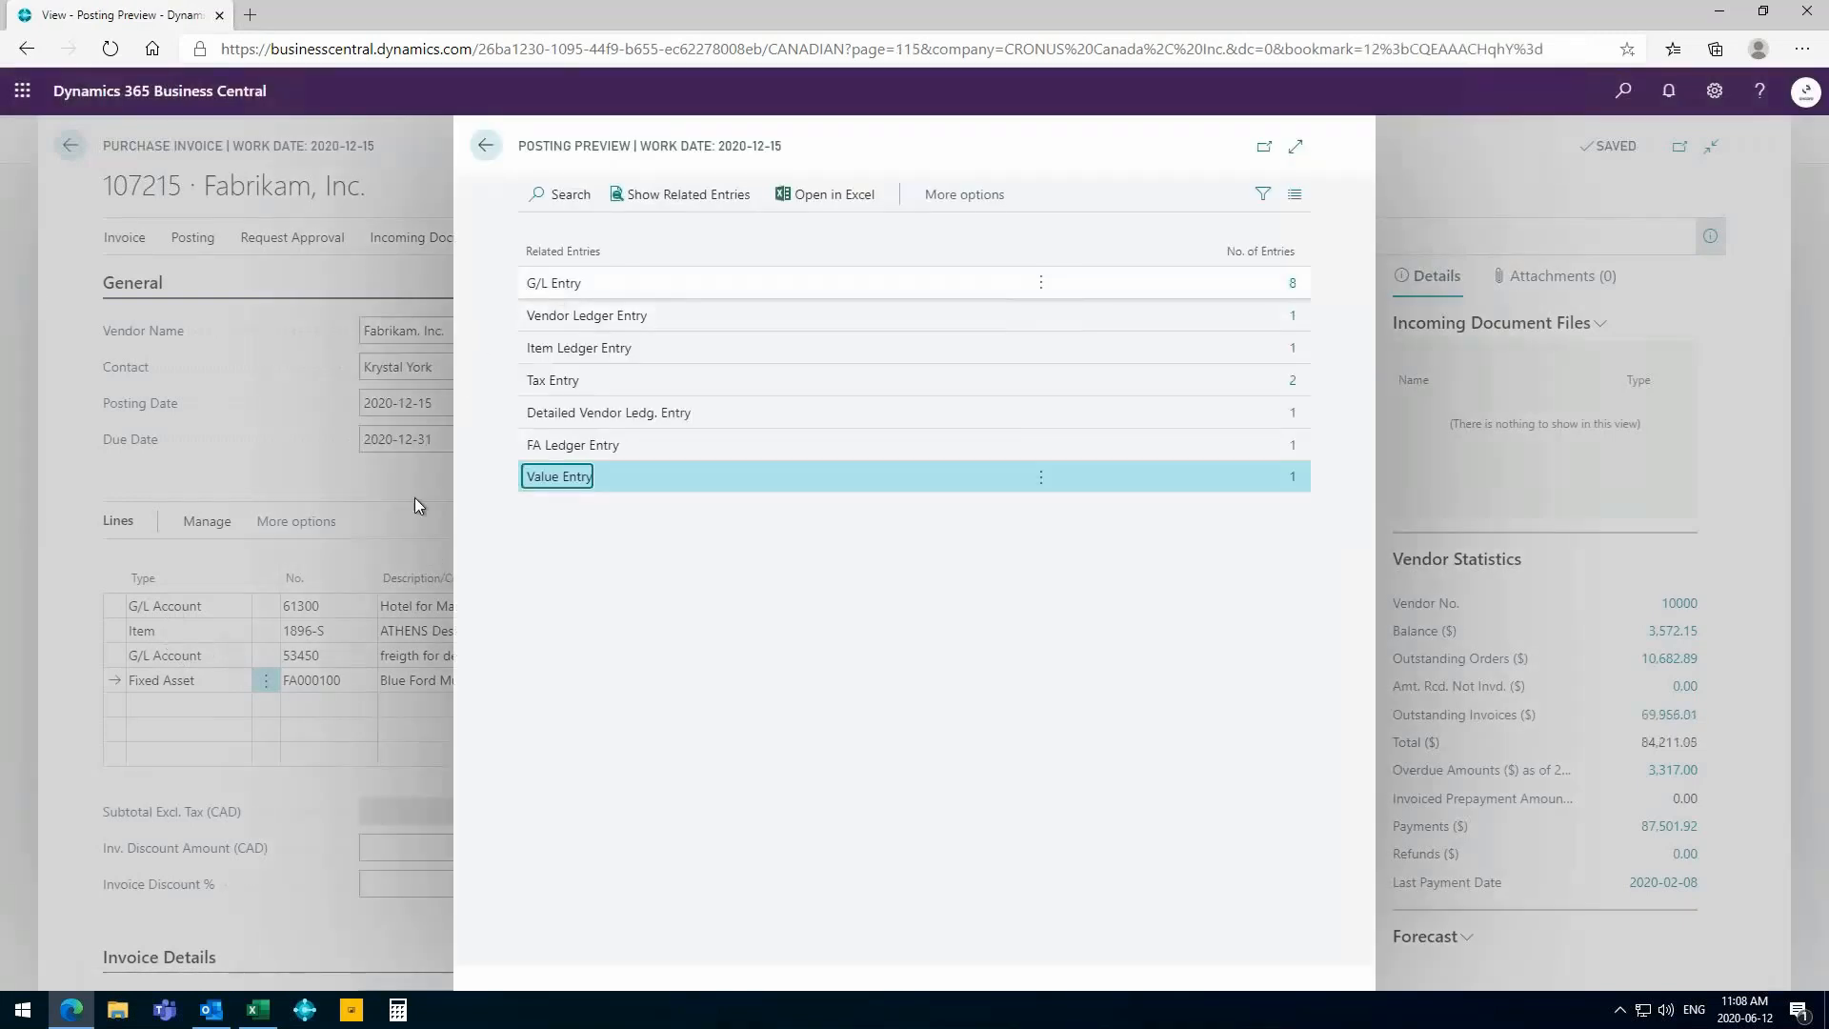
{"action": "left_click", "coordinate": [1296, 295]}
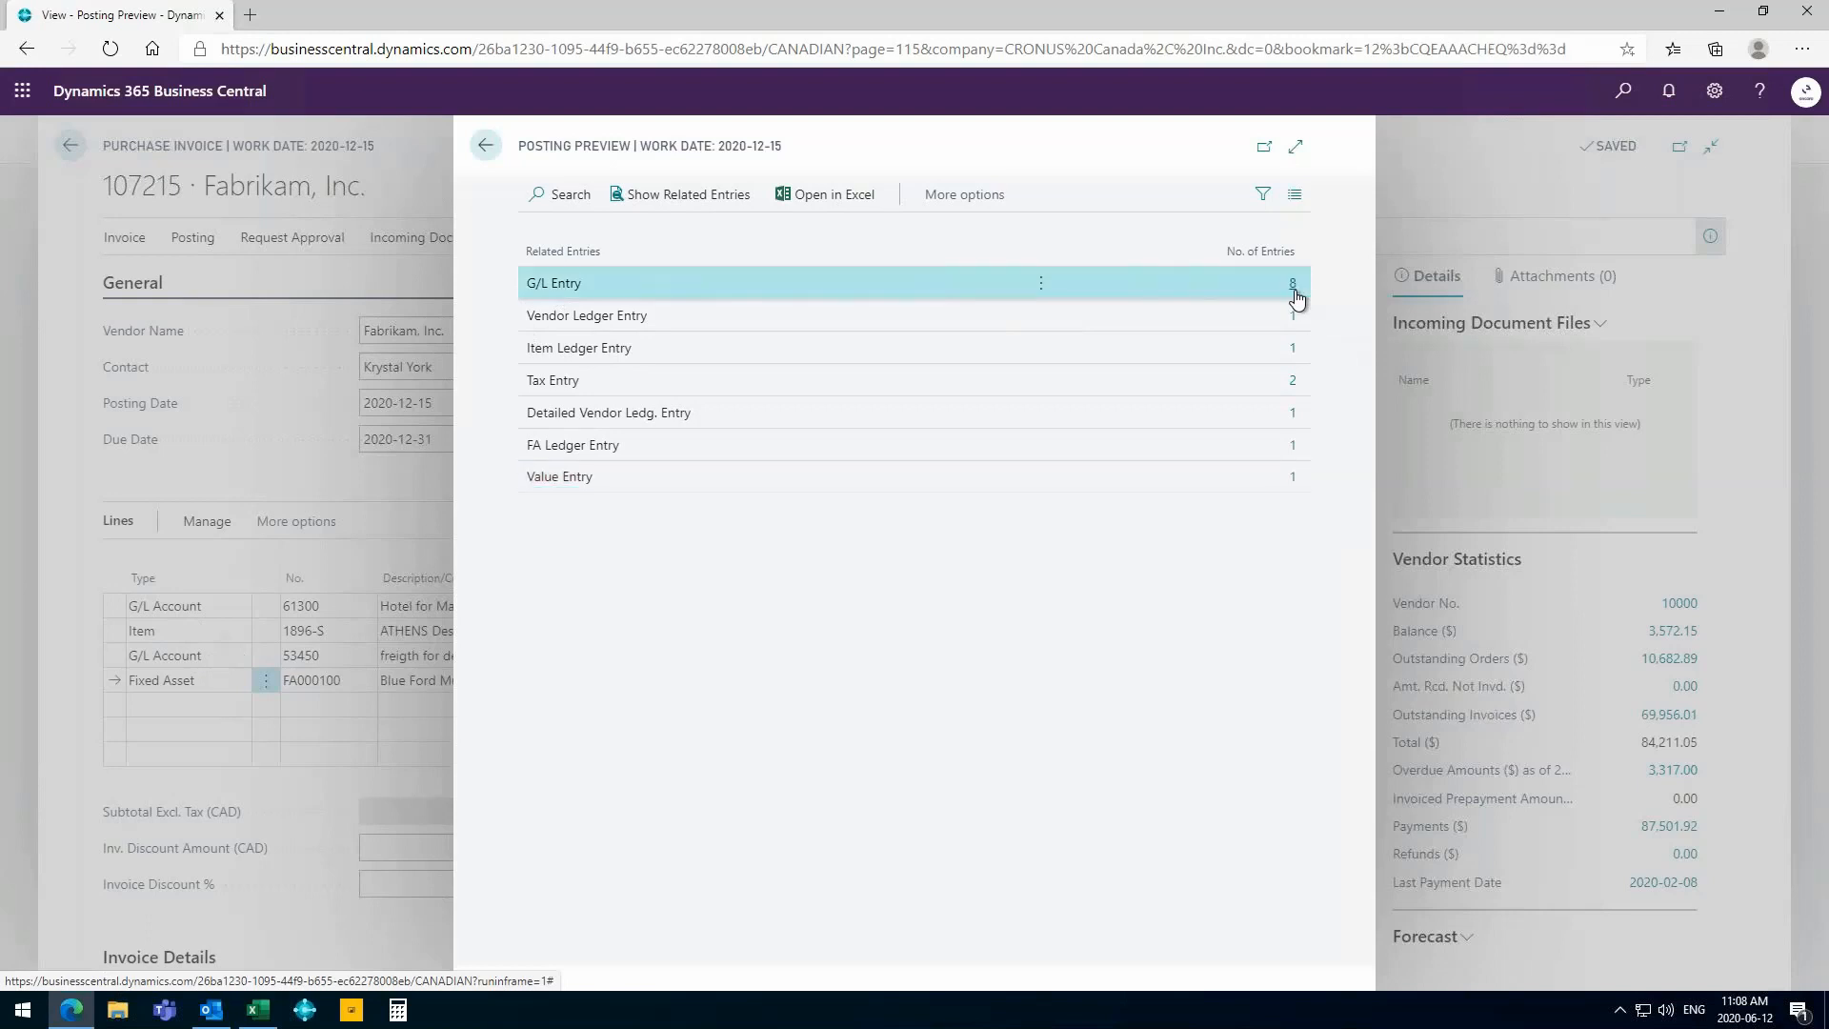
{"action": "left_click", "coordinate": [1294, 289]}
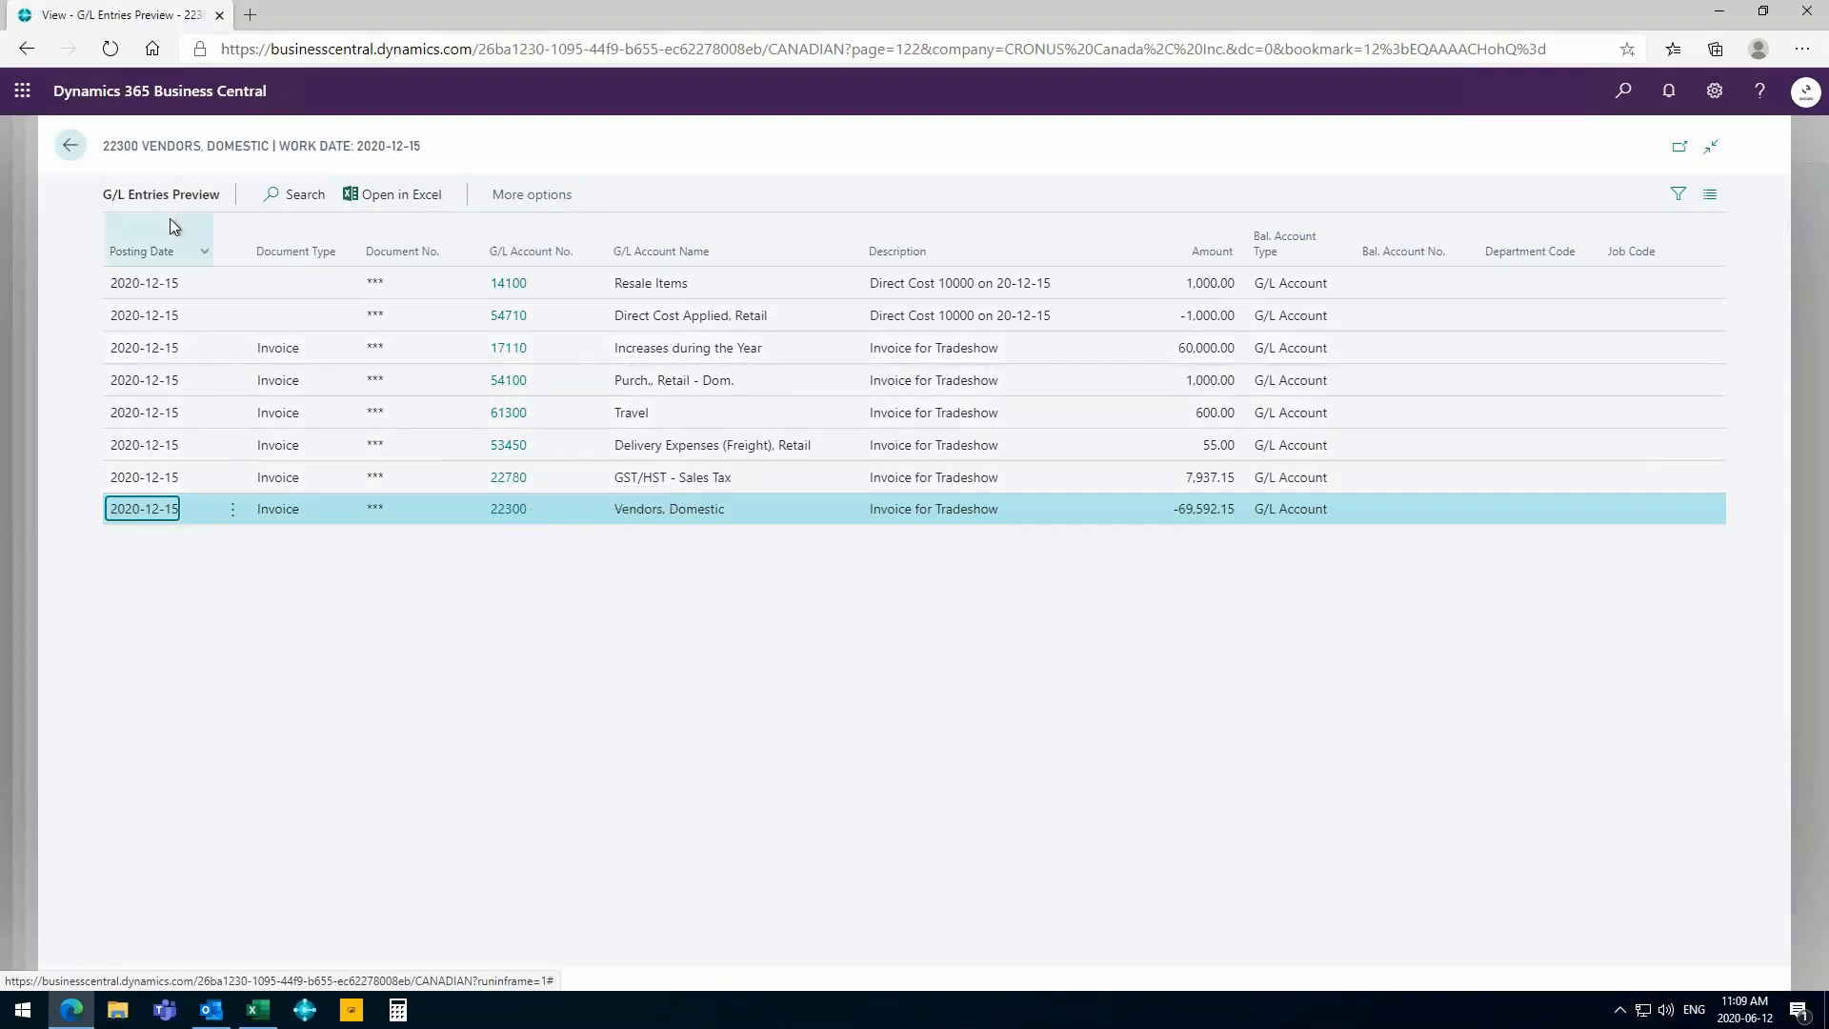
{"action": "left_click", "coordinate": [76, 156]}
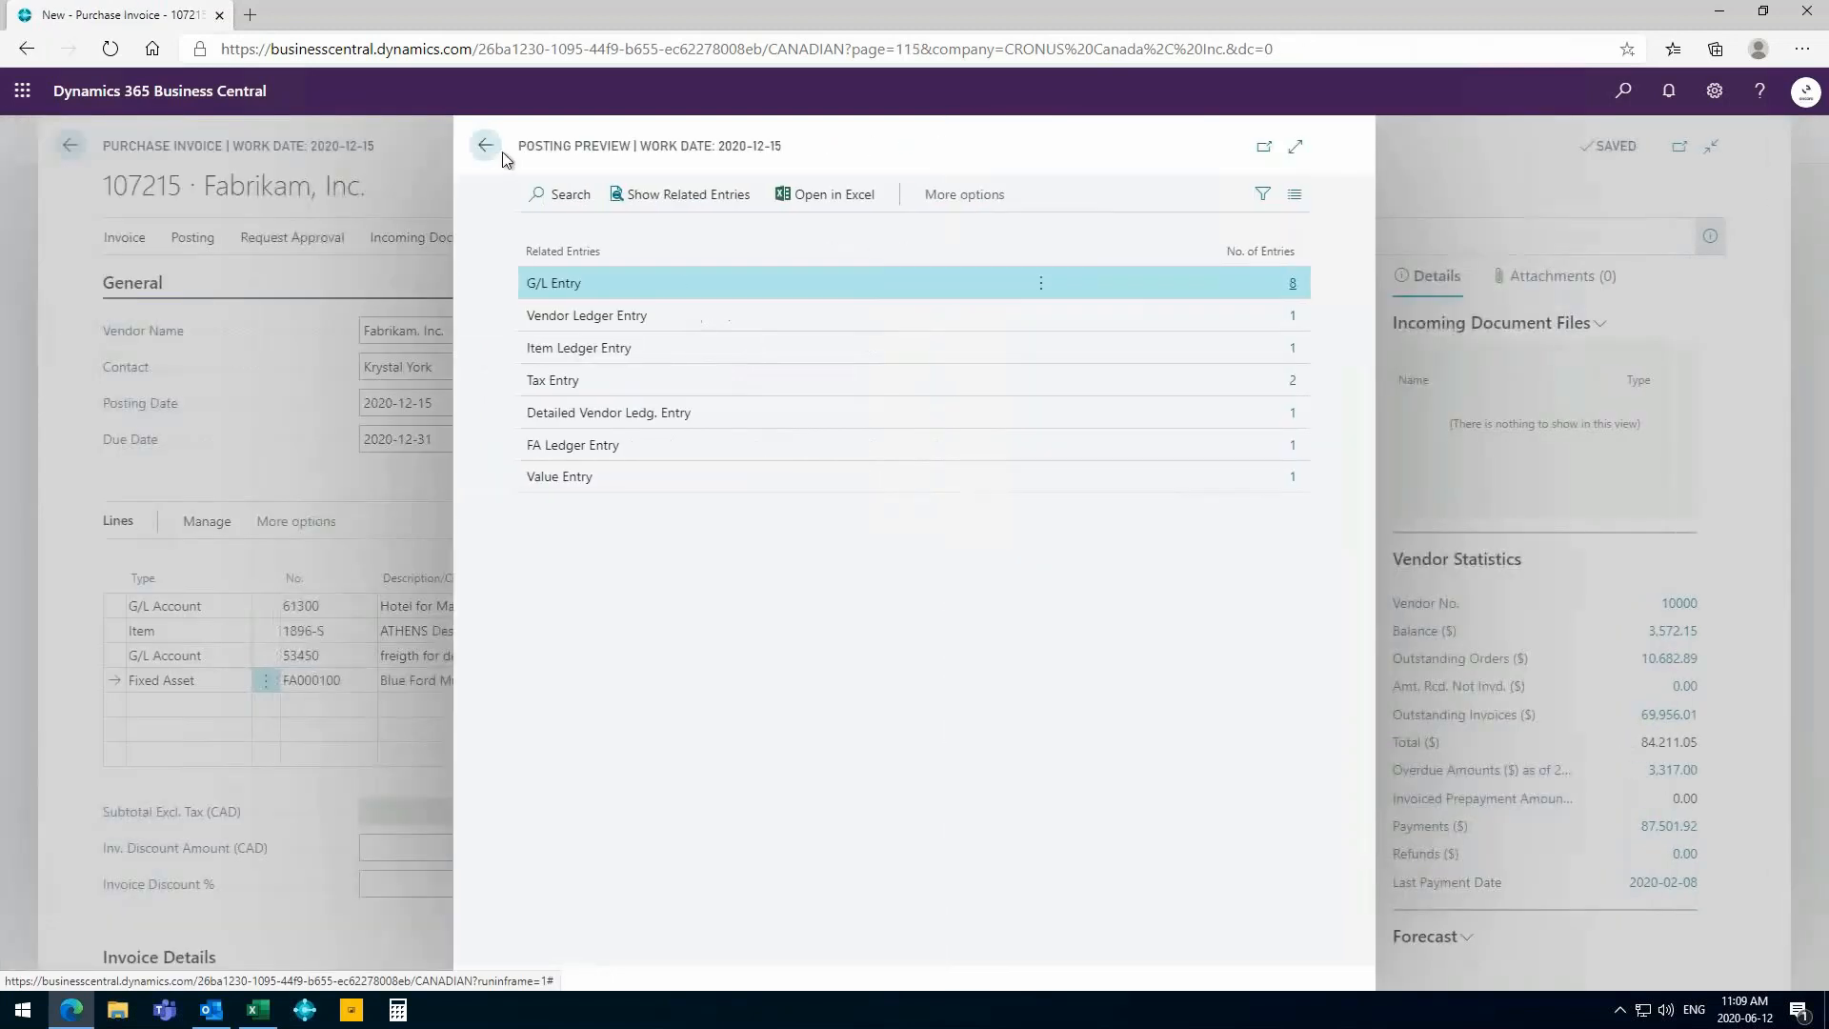
{"action": "left_click", "coordinate": [486, 148]}
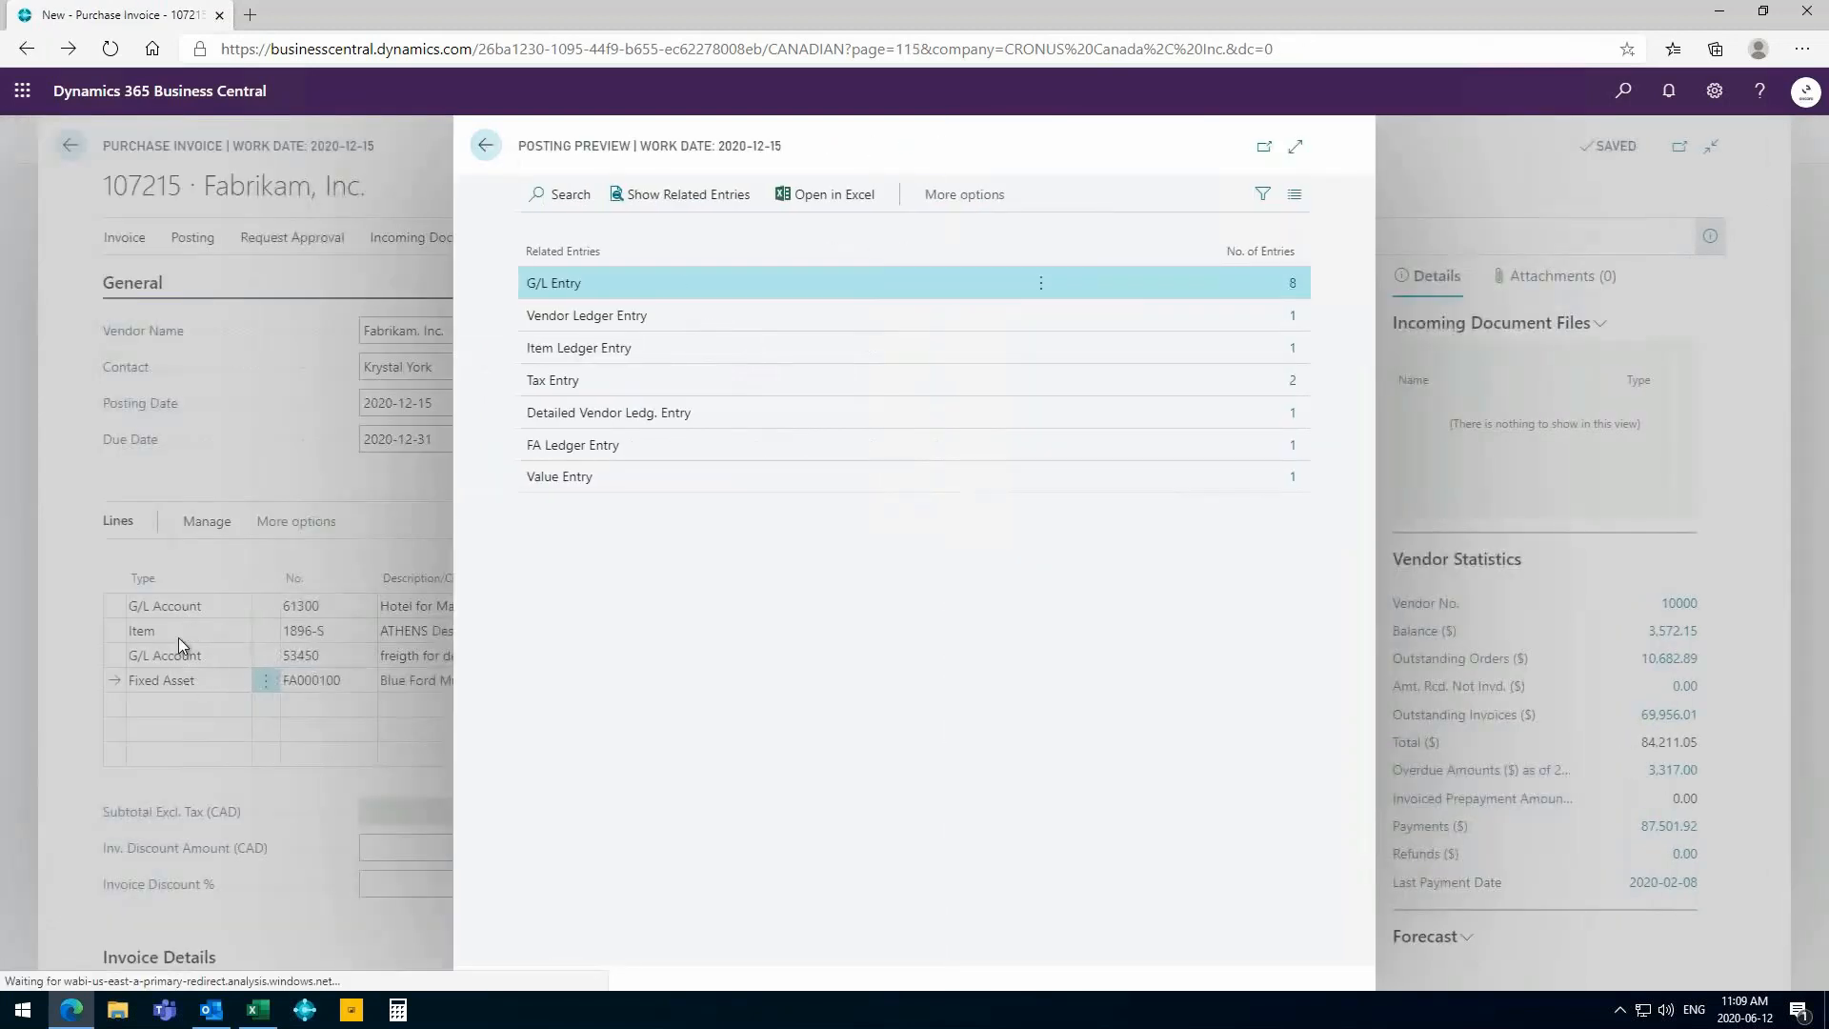